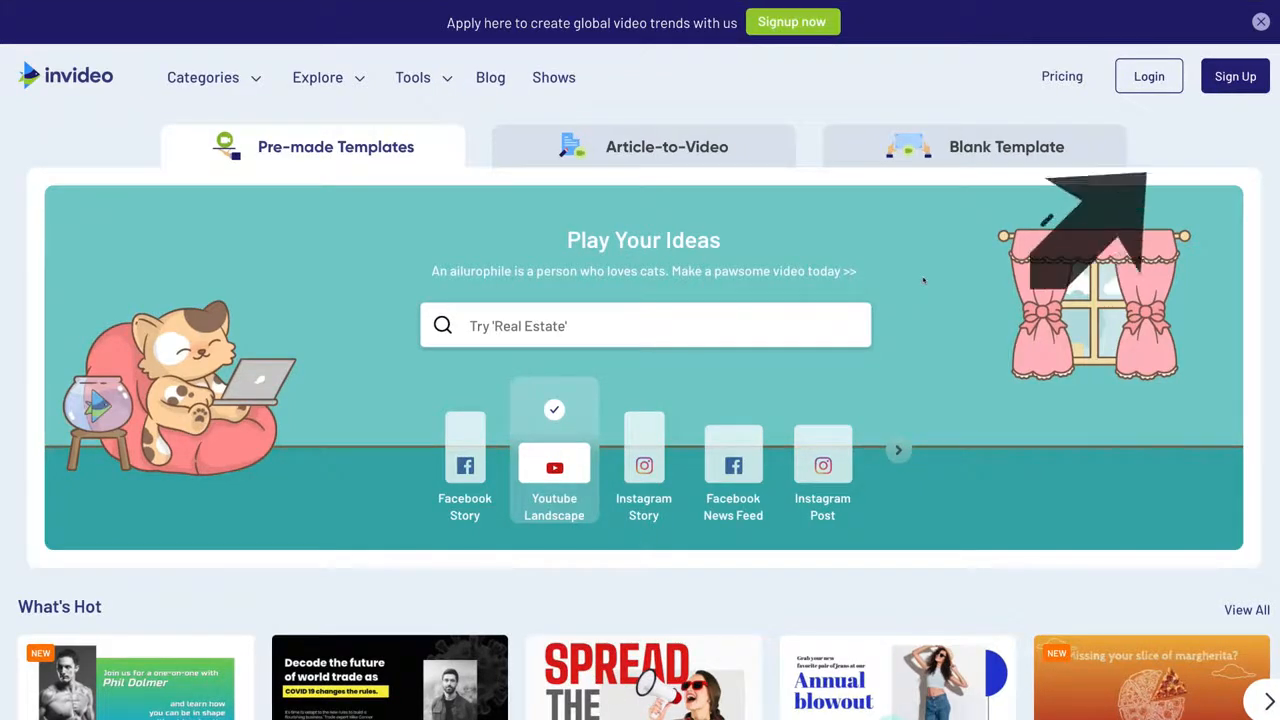
- Sign up for a free invideo account
{"action": "left_click", "coordinate": [1235, 77]}
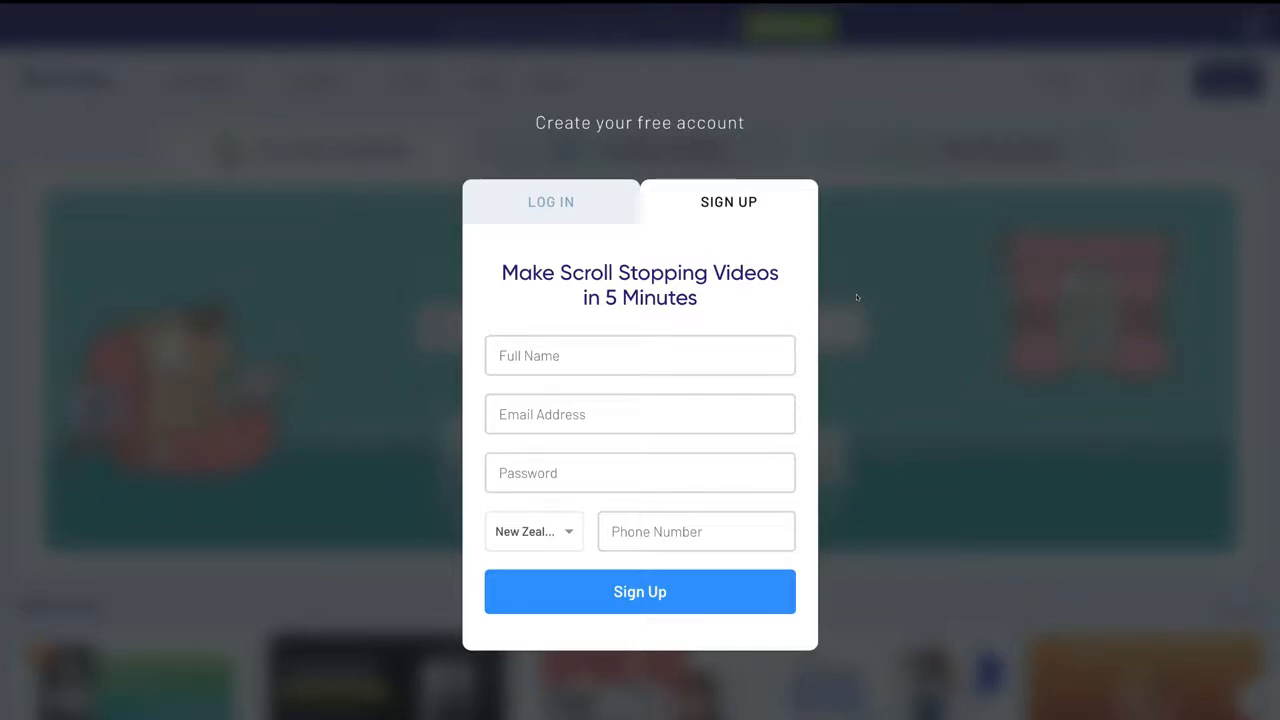
{"action": "left_click", "coordinate": [710, 593]}
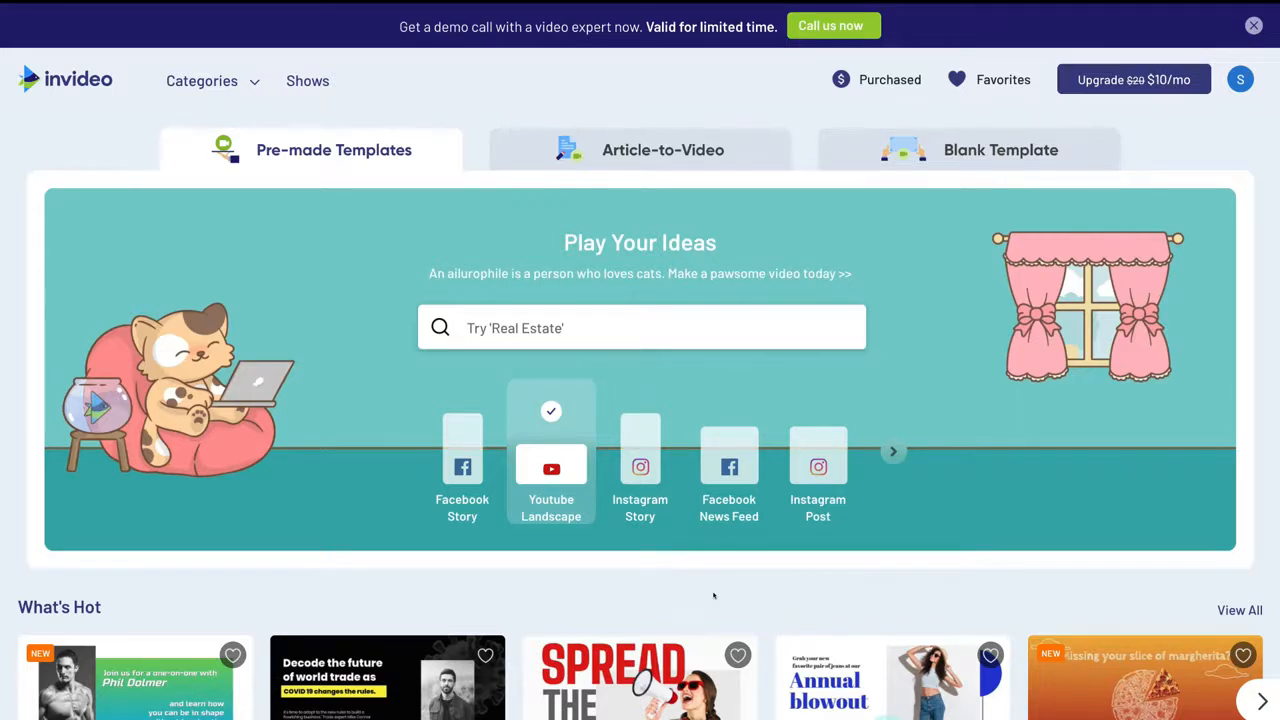
- Open the upgrade plans and apply the promo code STEWART25
{"action": "left_click", "coordinate": [1155, 82]}
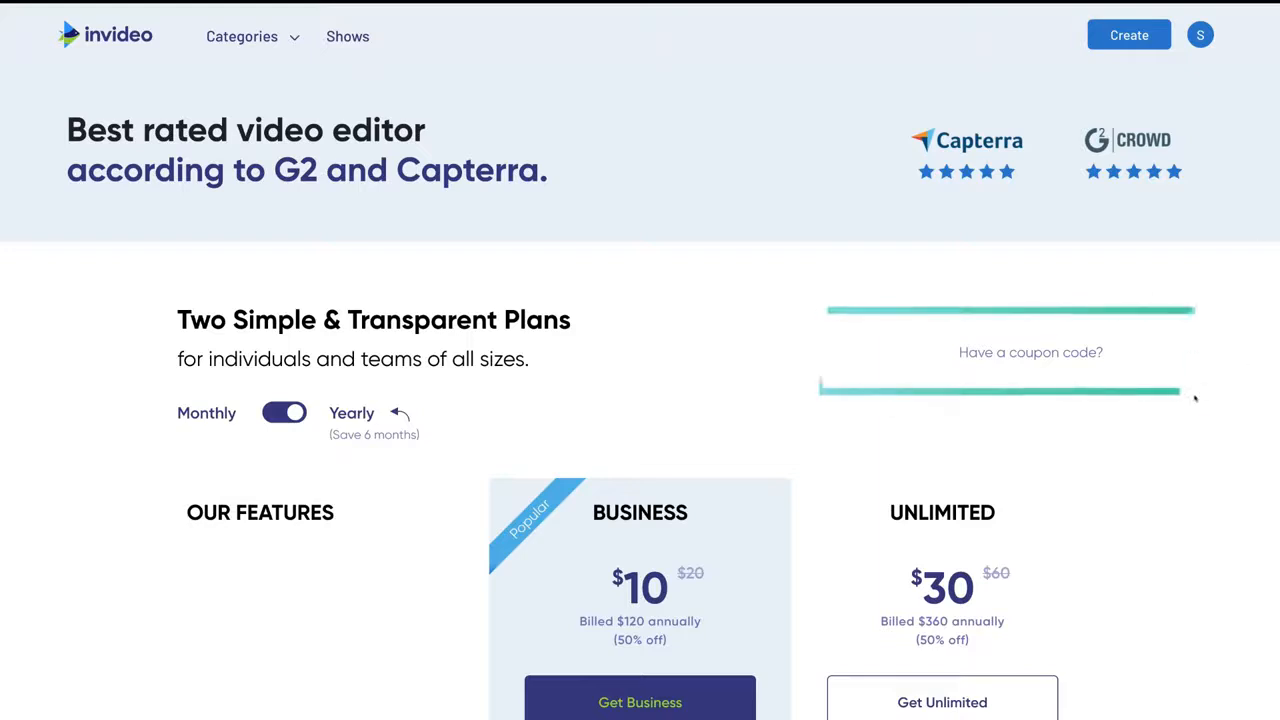
{"action": "left_click", "coordinate": [1039, 354]}
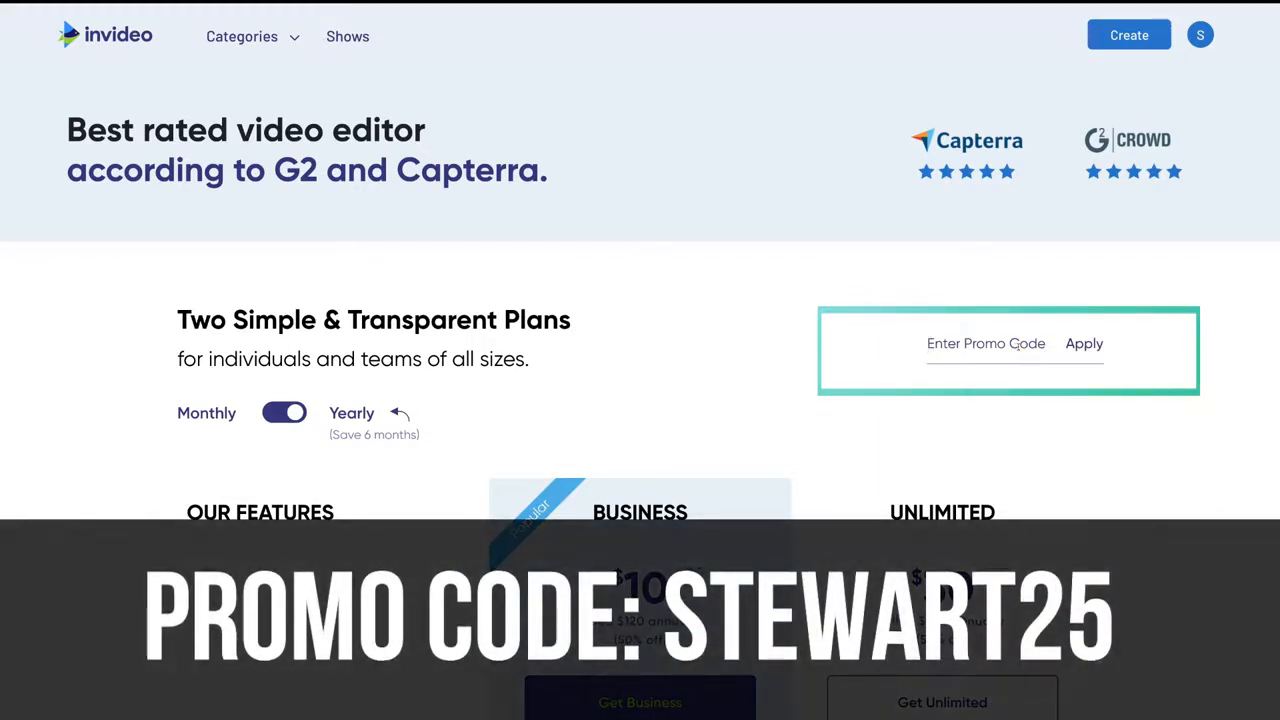
{"action": "type", "text": "STEWART25"}
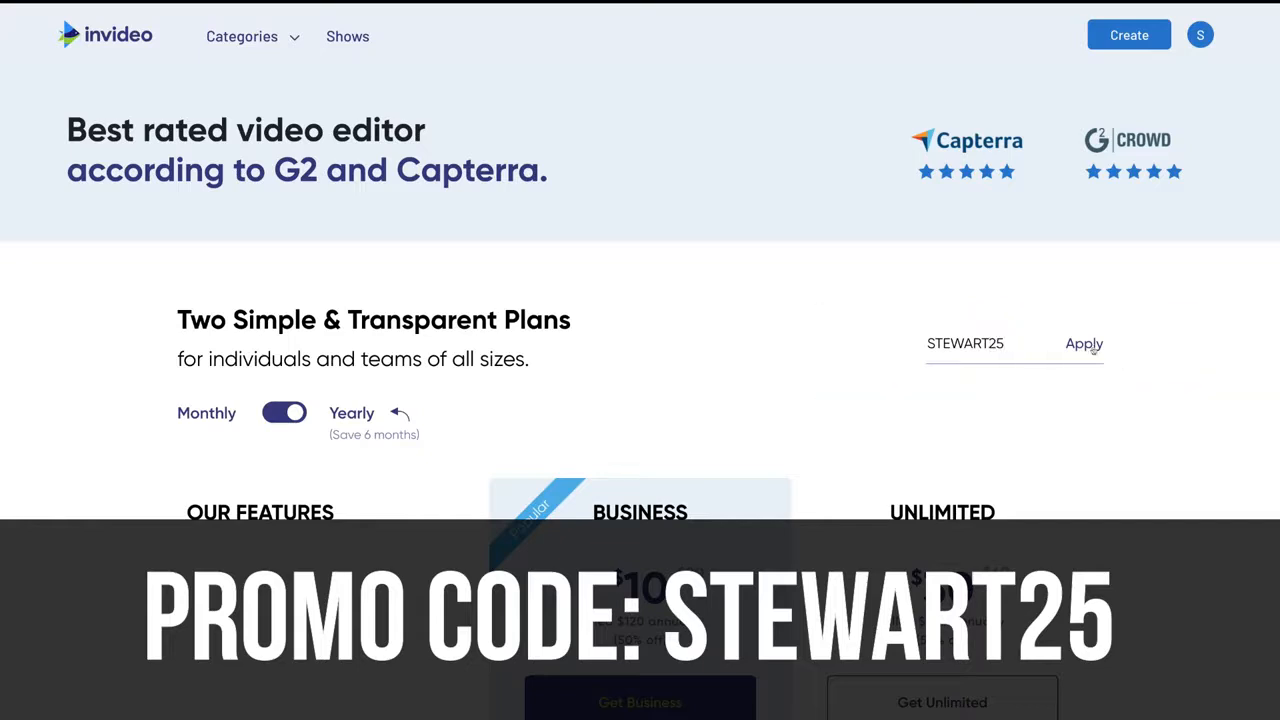
{"action": "left_click", "coordinate": [1081, 345]}
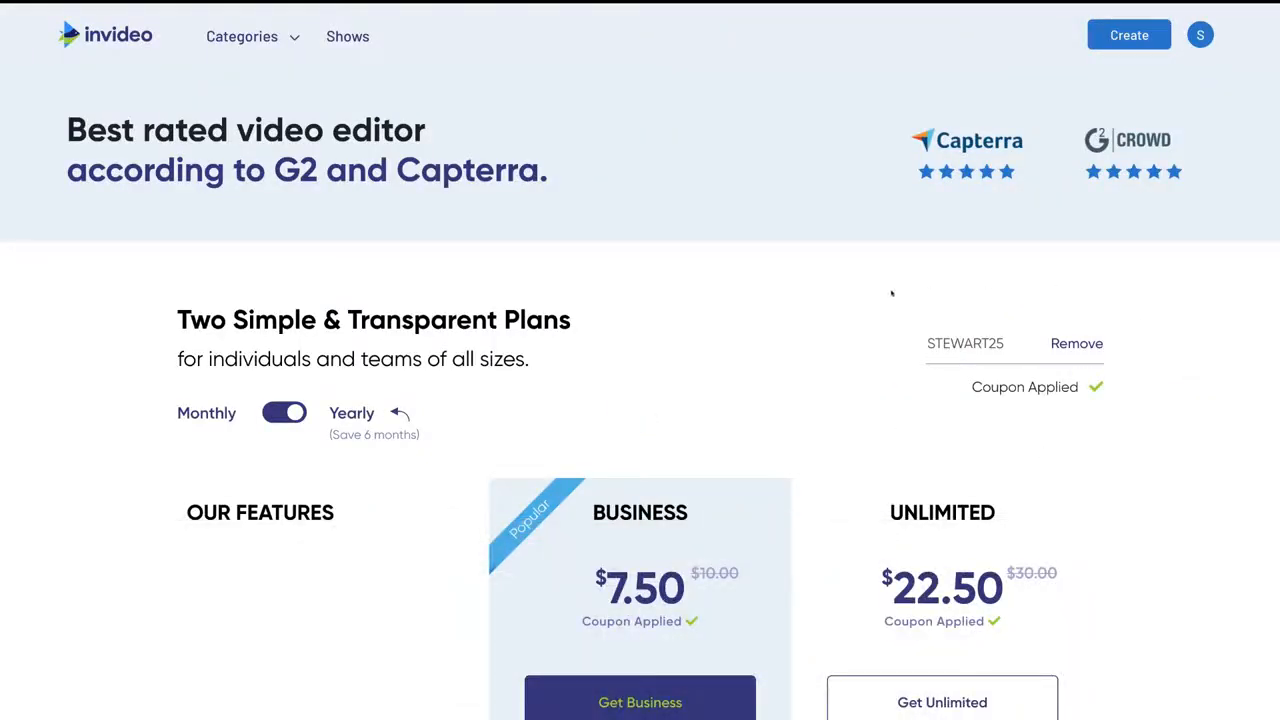
- Compare the features and prices of the Business and Unlimited plans, and return to the homepage
{"action": "scroll", "coordinate": [852, 460], "scroll_direction": "down", "scroll_amount": 2}
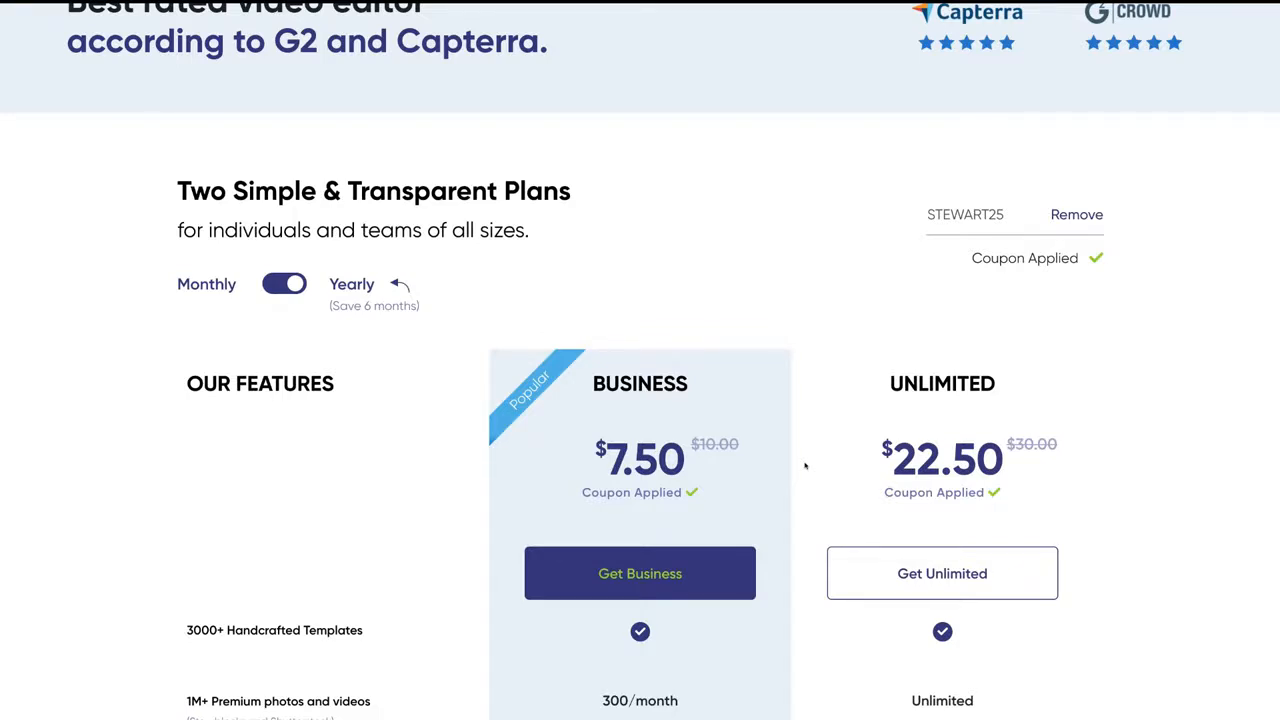
{"action": "scroll", "coordinate": [805, 465], "scroll_direction": "down", "scroll_amount": 1}
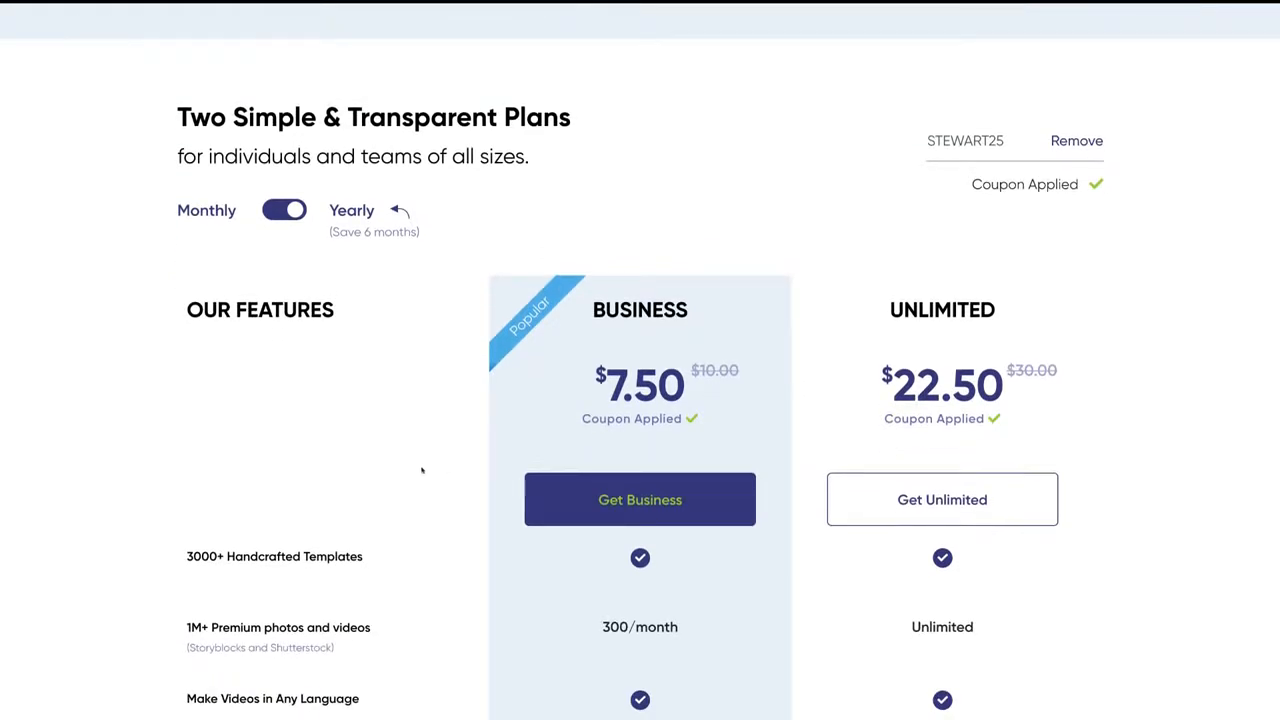
{"action": "scroll", "coordinate": [421, 470], "scroll_direction": "down", "scroll_amount": 2}
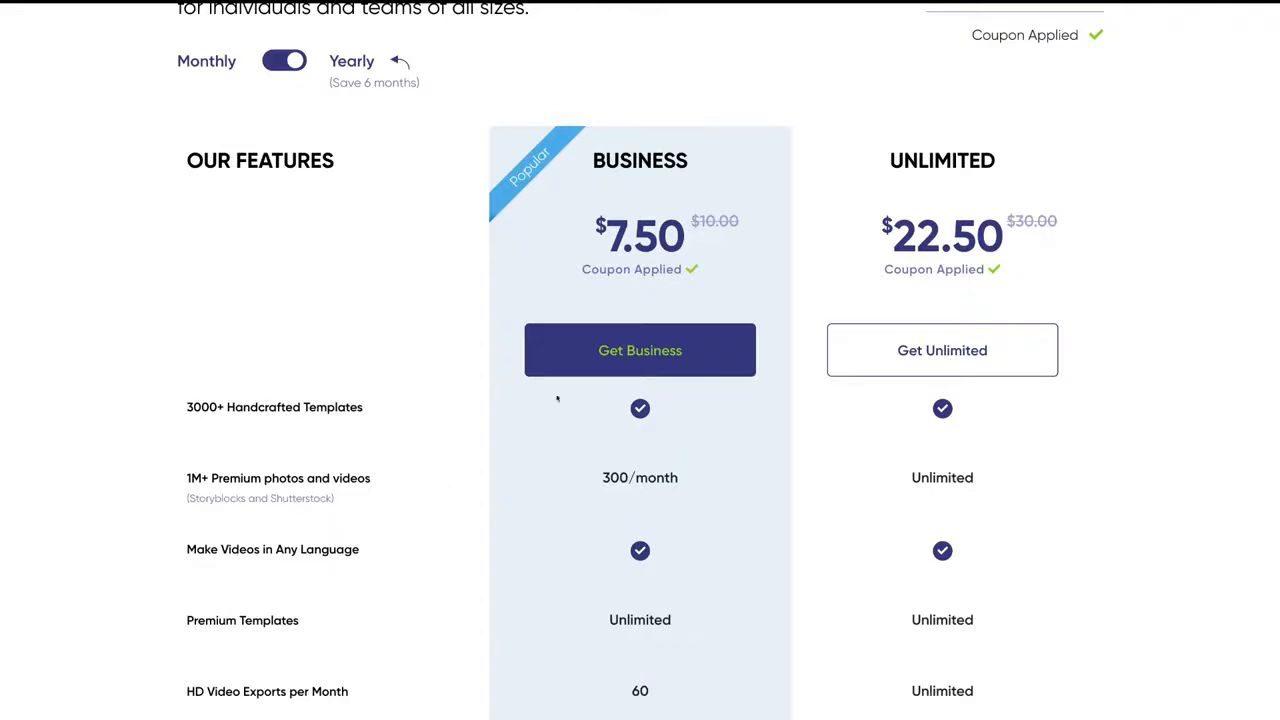
{"action": "scroll", "coordinate": [463, 397], "scroll_direction": "down", "scroll_amount": 10}
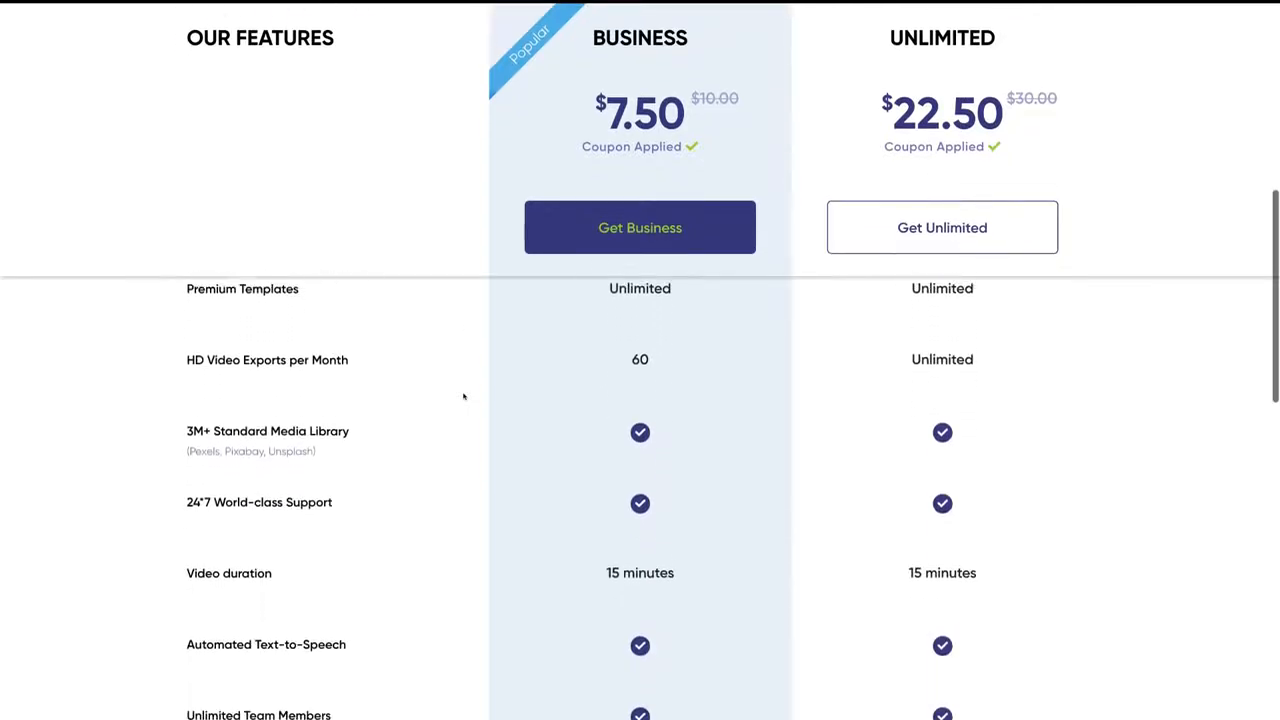
{"action": "scroll", "coordinate": [463, 397], "scroll_direction": "up", "scroll_amount": 15}
{"action": "scroll", "coordinate": [463, 397], "scroll_direction": "up", "scroll_amount": 1}
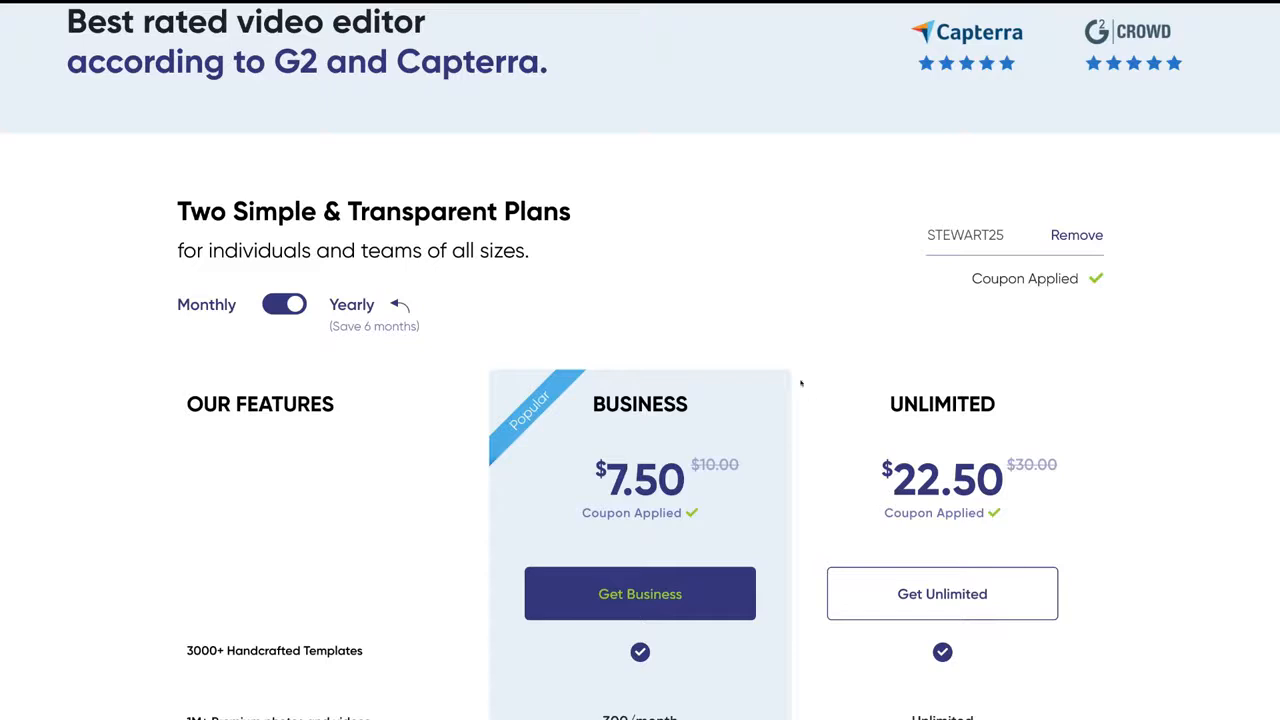
{"action": "scroll", "coordinate": [800, 383], "scroll_direction": "up", "scroll_amount": 1}
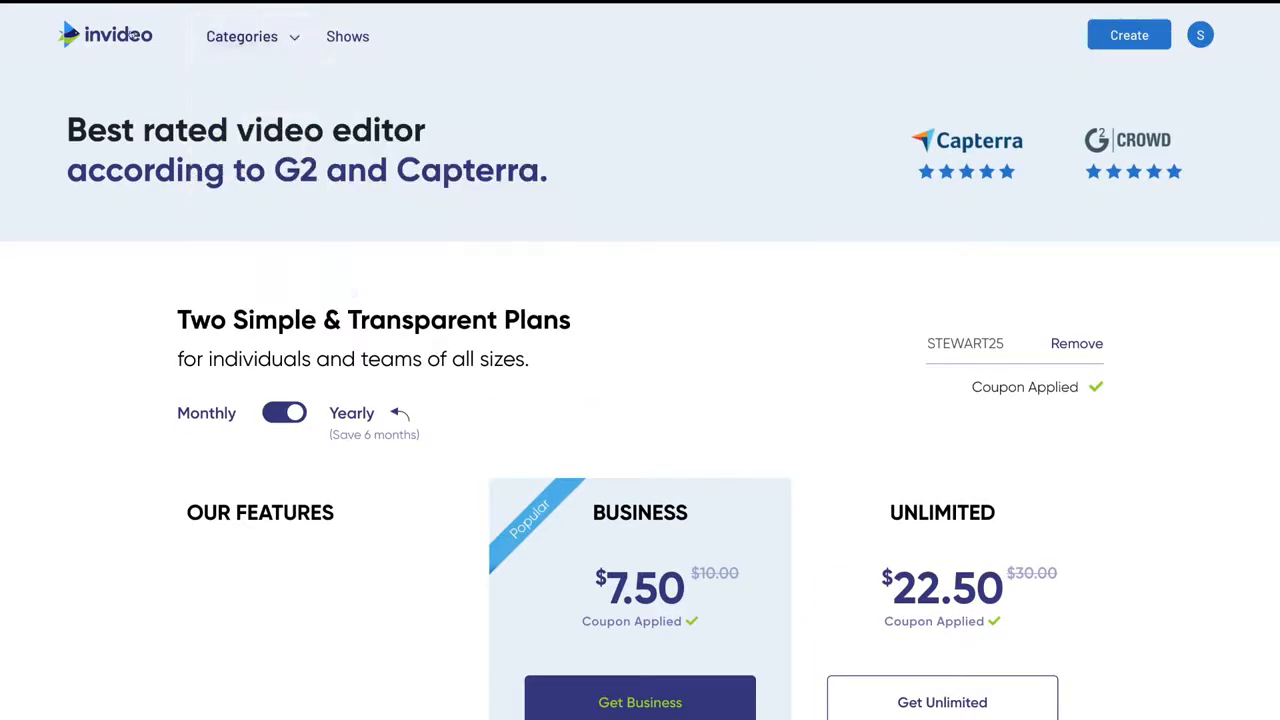
{"action": "left_click", "coordinate": [133, 36]}
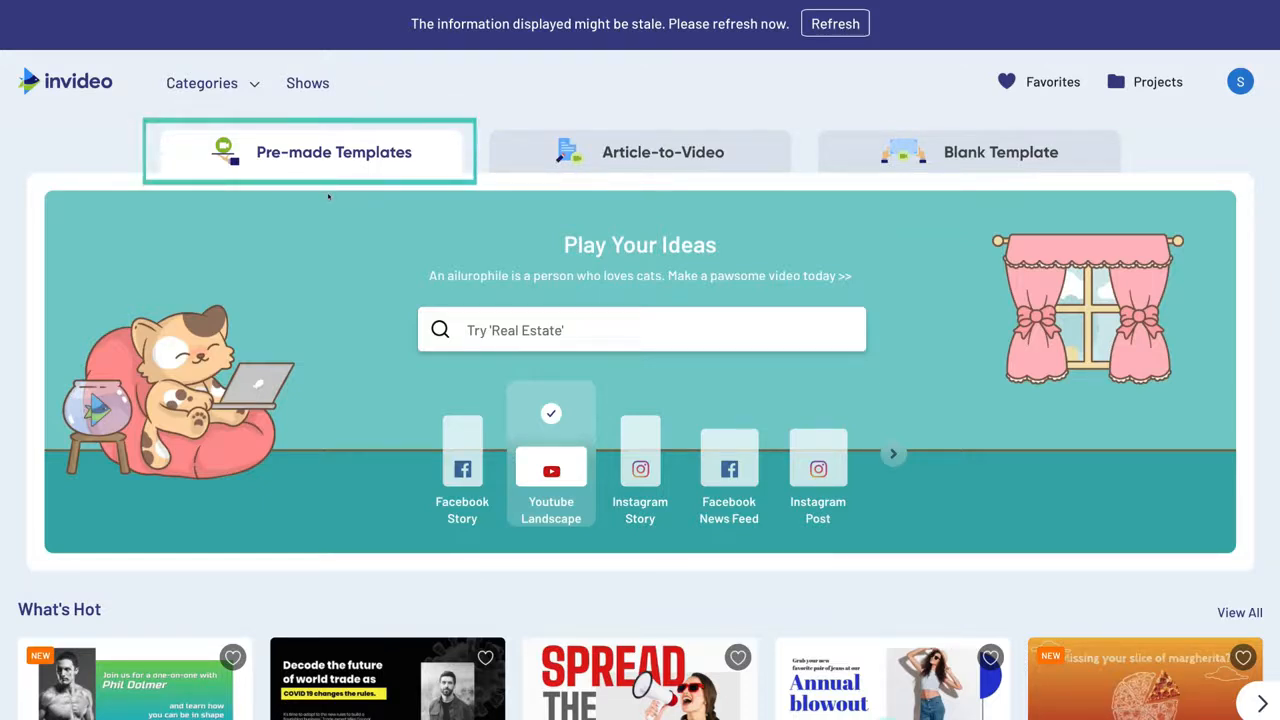
- Browse the pre-made templates and preview the Beat The Heat template from the Just Added collection
{"action": "scroll", "coordinate": [326, 195], "scroll_direction": "down", "scroll_amount": 4}
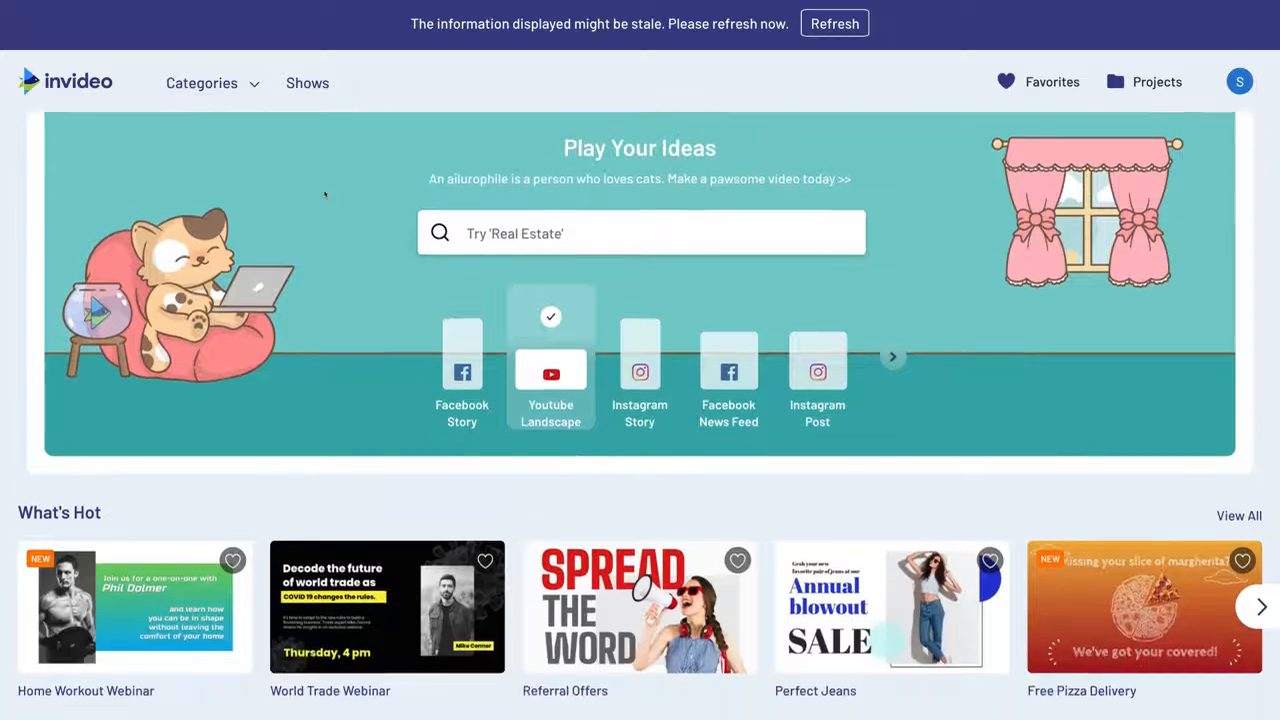
{"action": "scroll", "coordinate": [326, 195], "scroll_direction": "down", "scroll_amount": 2}
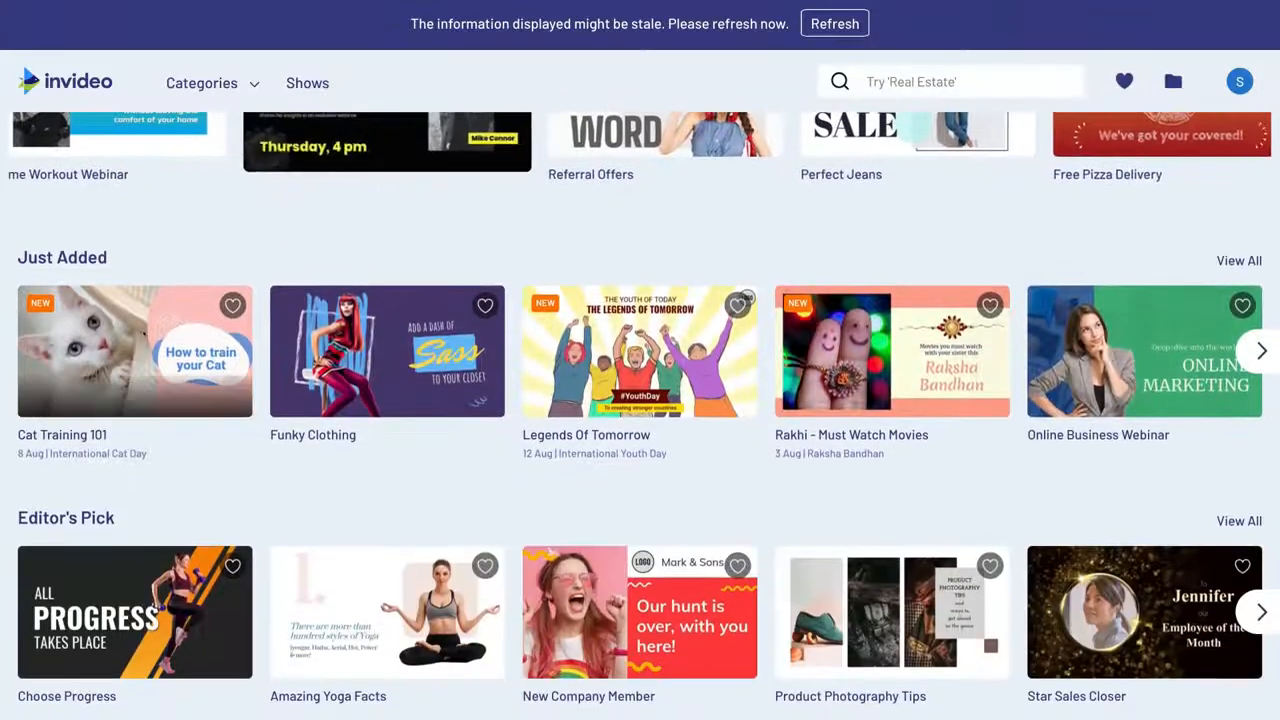
{"action": "mouse_move", "coordinate": [140, 340]}
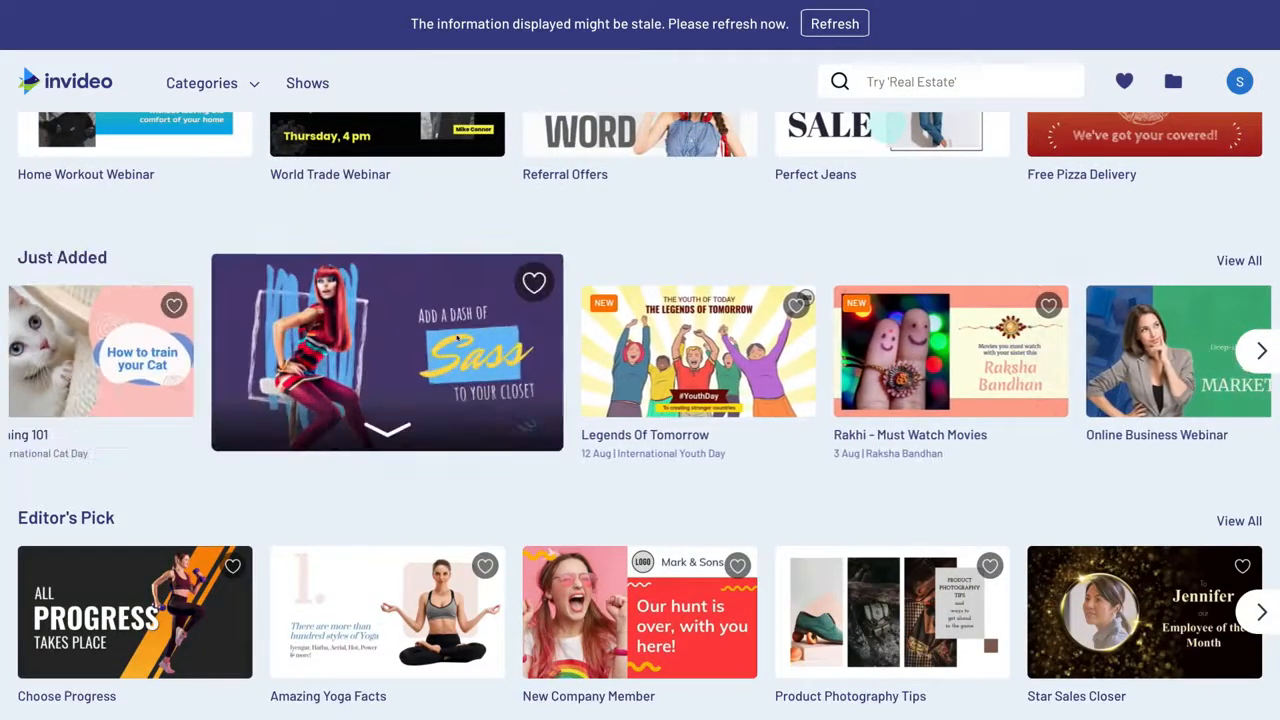
{"action": "mouse_move", "coordinate": [664, 345]}
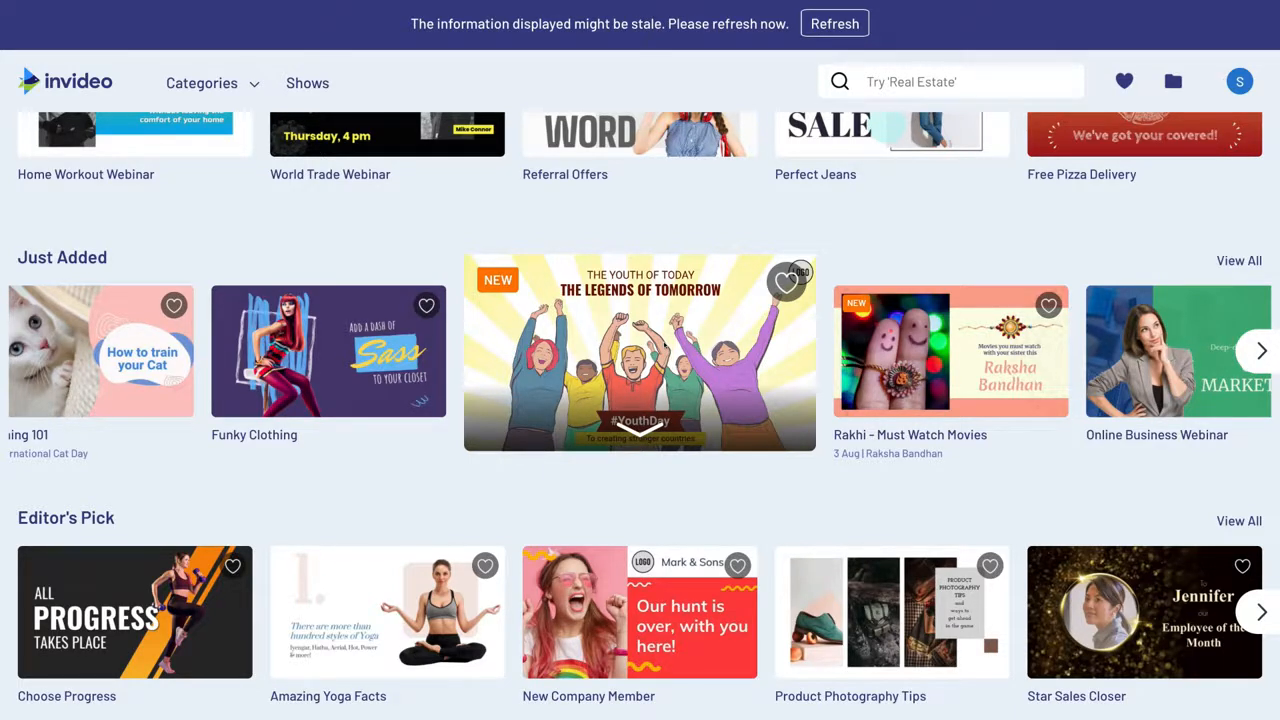
{"action": "mouse_move", "coordinate": [632, 566]}
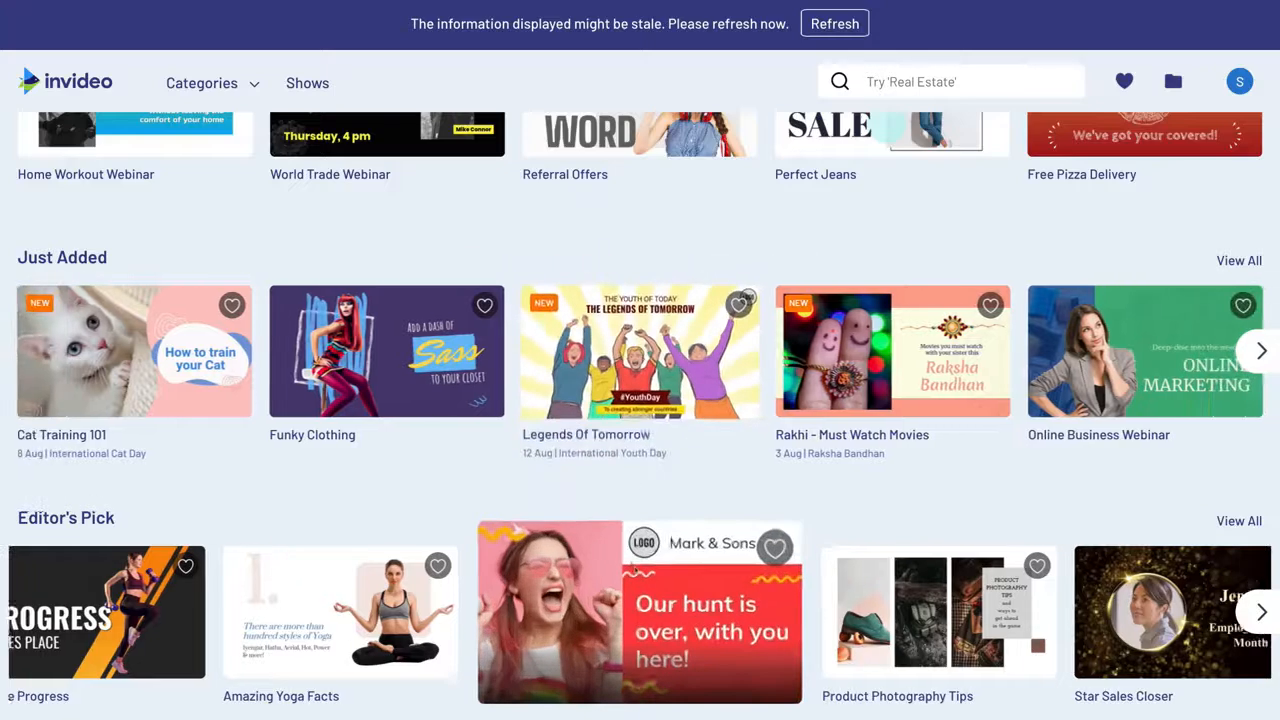
{"action": "mouse_move", "coordinate": [921, 368]}
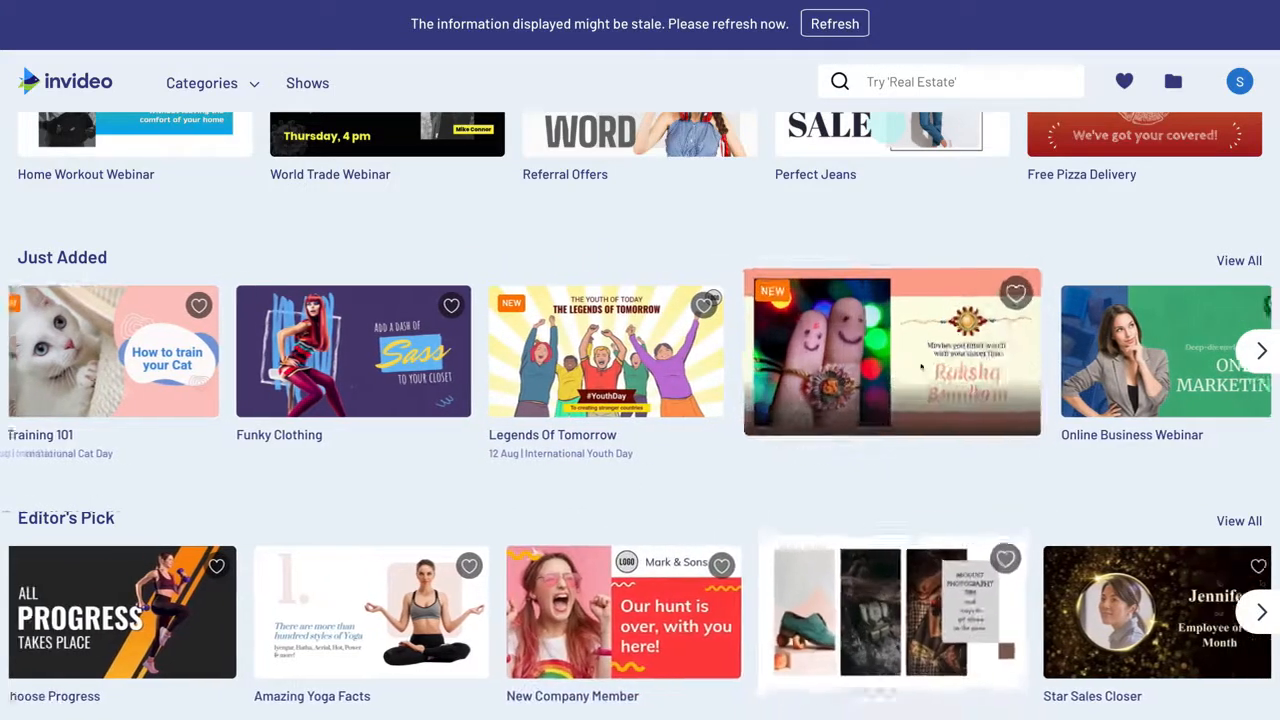
{"action": "left_click", "coordinate": [1262, 350]}
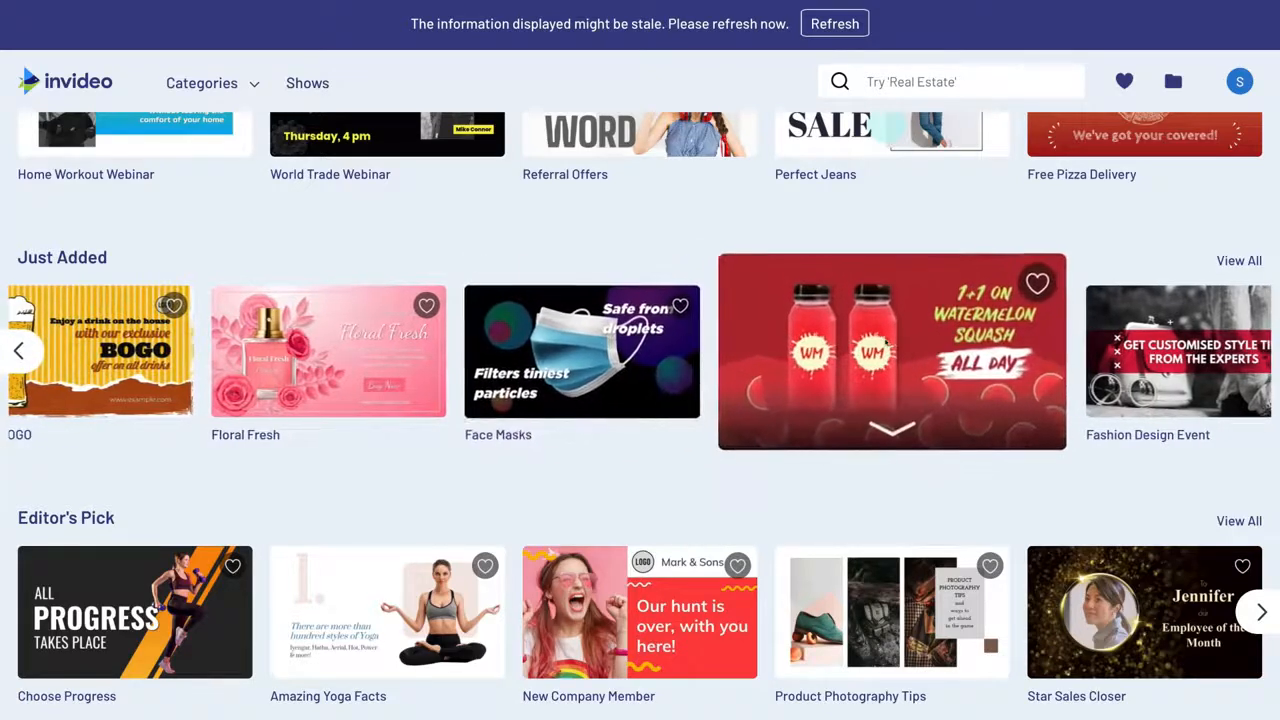
{"action": "left_click", "coordinate": [886, 343]}
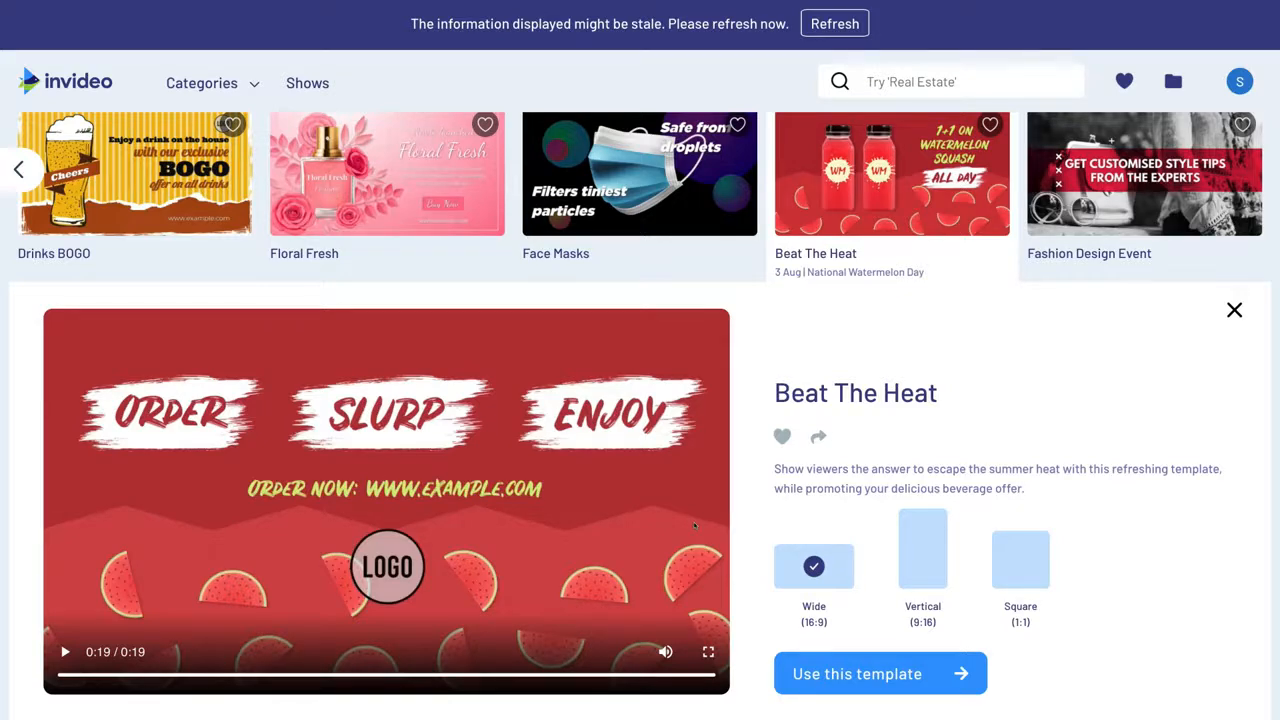
- Review the social media formats offered for pre-made templates and the dimension options for a blank template
{"action": "scroll", "coordinate": [694, 525], "scroll_direction": "up", "scroll_amount": 10}
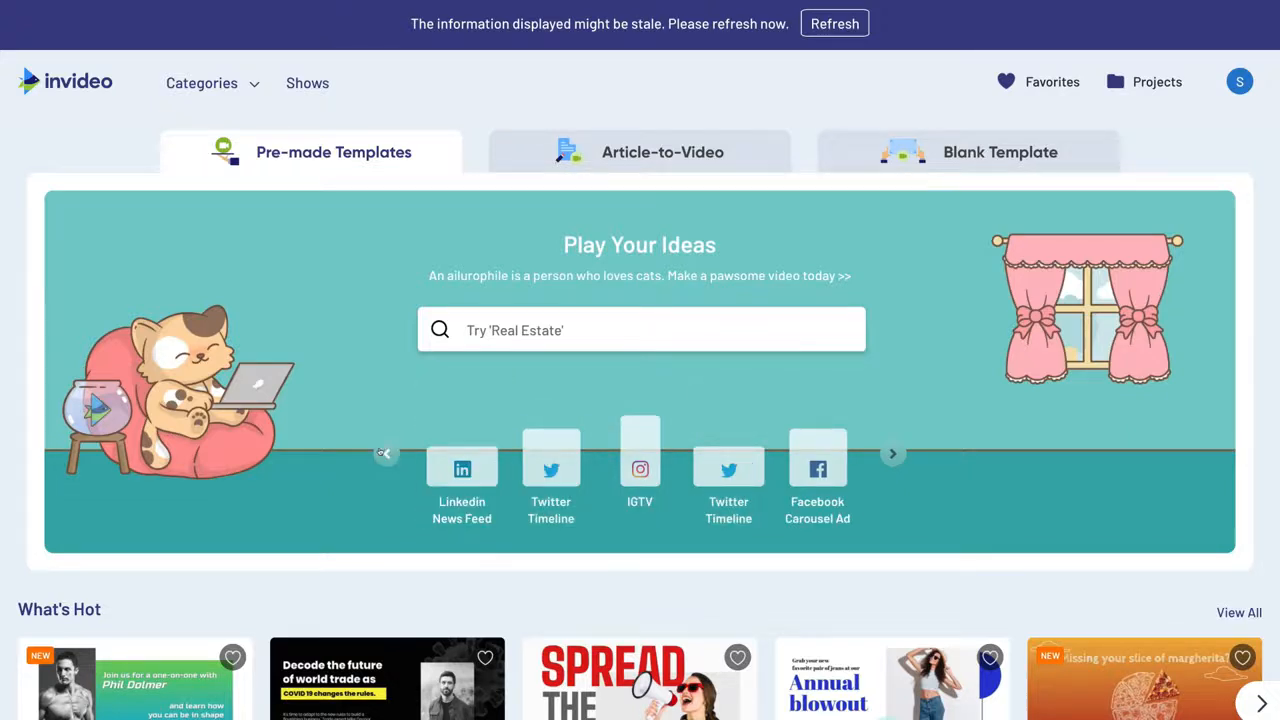
{"action": "left_click", "coordinate": [382, 452]}
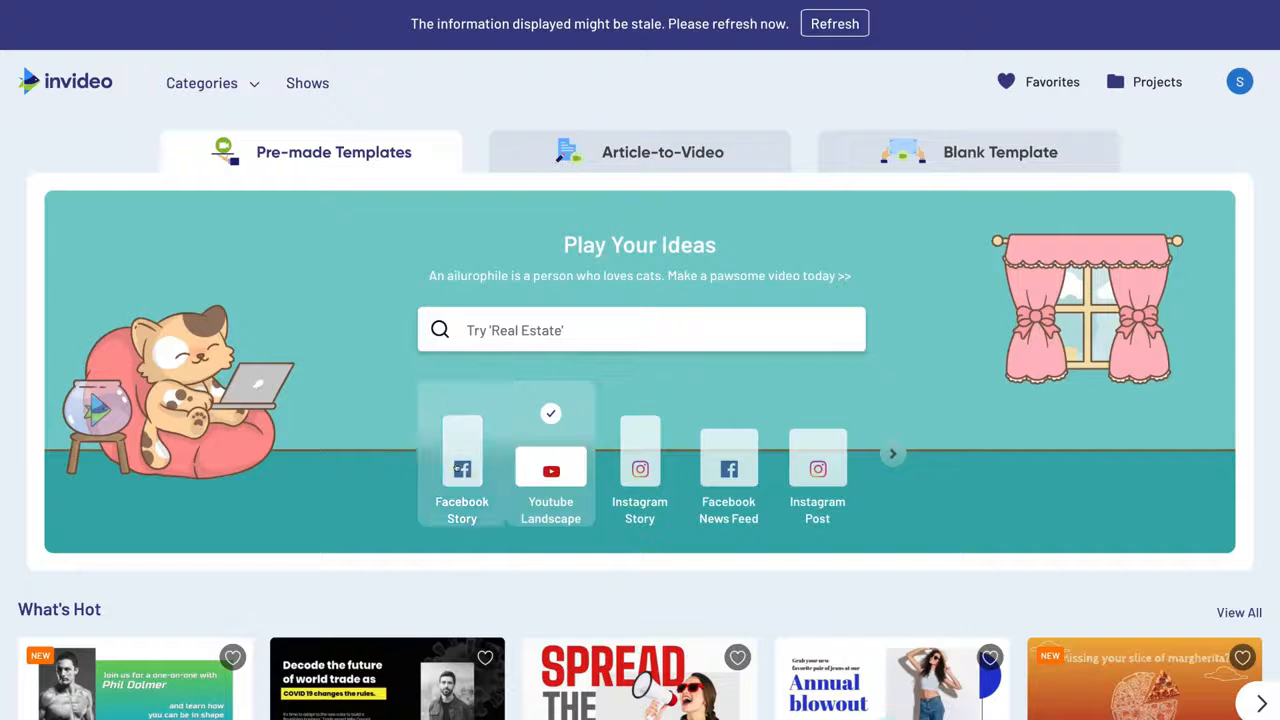
{"action": "left_click", "coordinate": [888, 452]}
{"action": "left_click", "coordinate": [888, 452]}
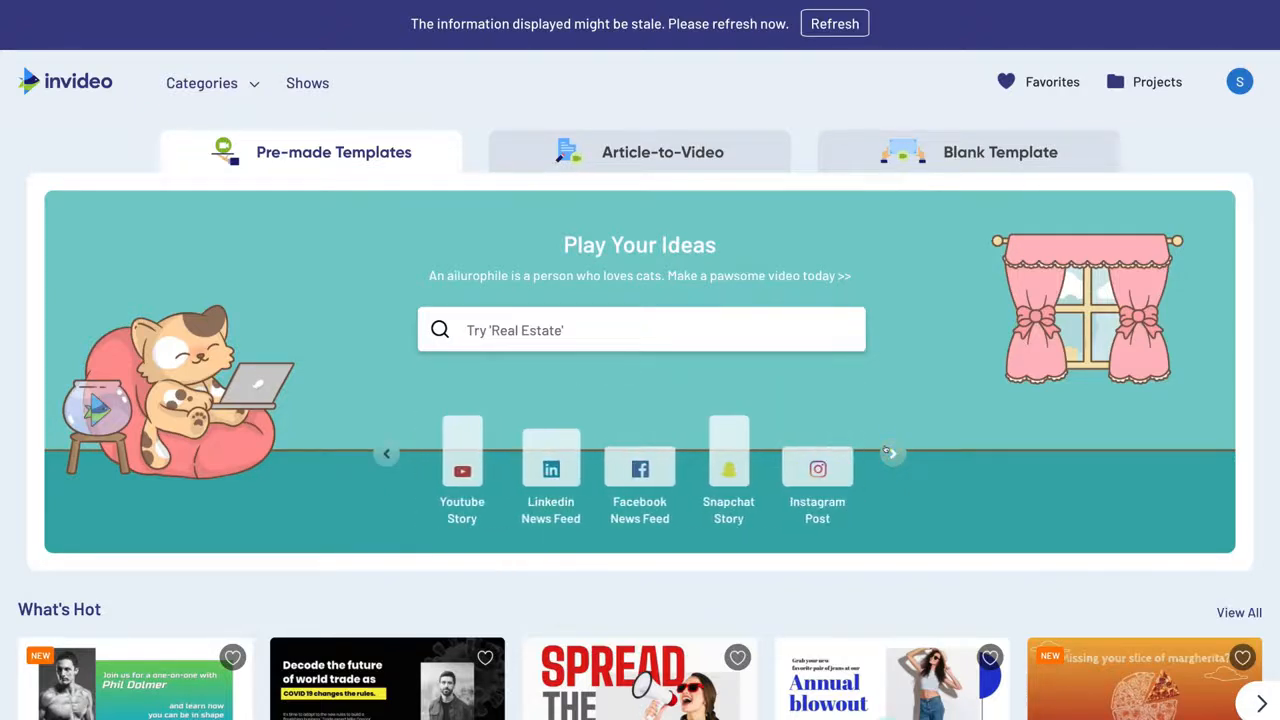
{"action": "left_click", "coordinate": [888, 452]}
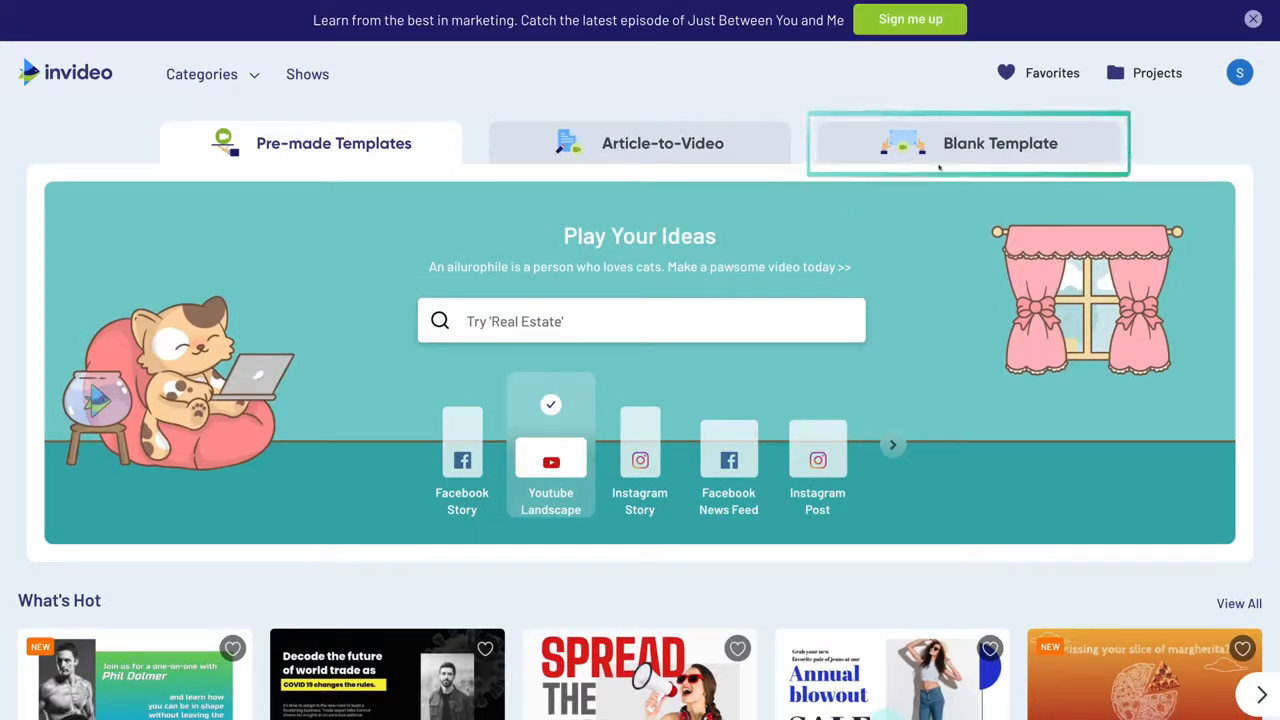
{"action": "left_click", "coordinate": [957, 147]}
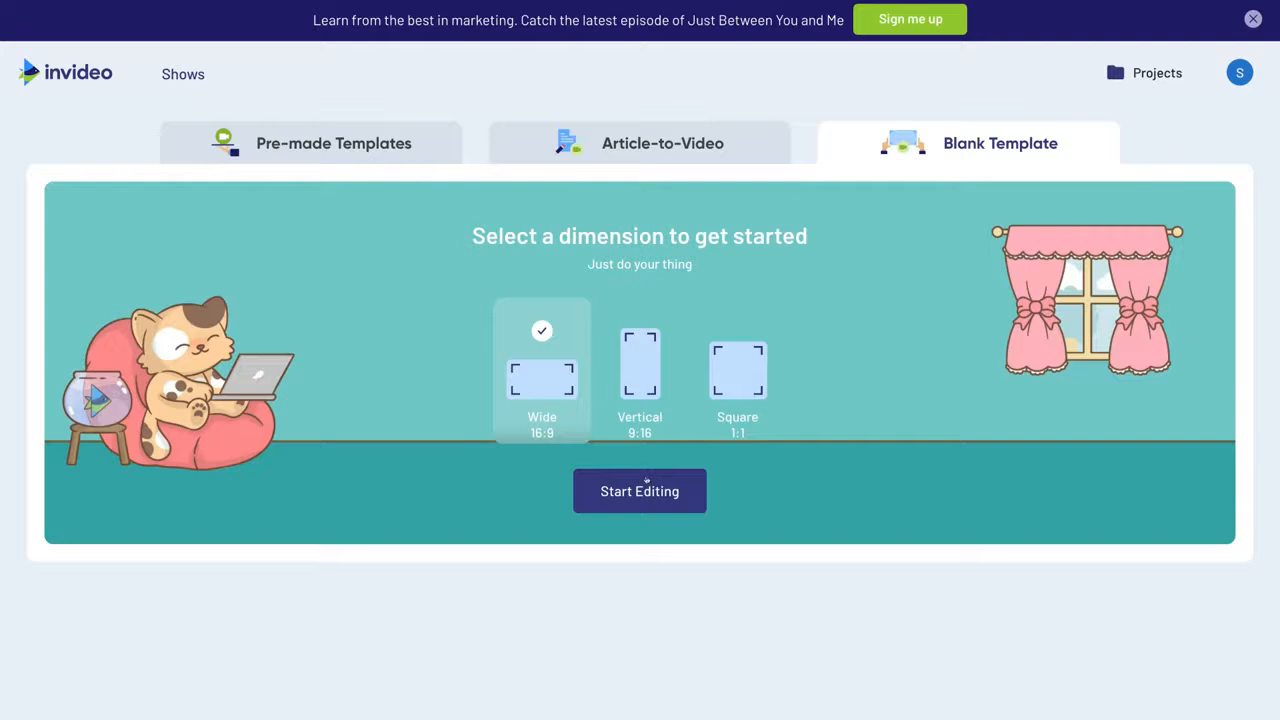
- Choose the Perfect Jeans pre-made template from the What's Hot collection and open it for editing
{"action": "left_click", "coordinate": [321, 152]}
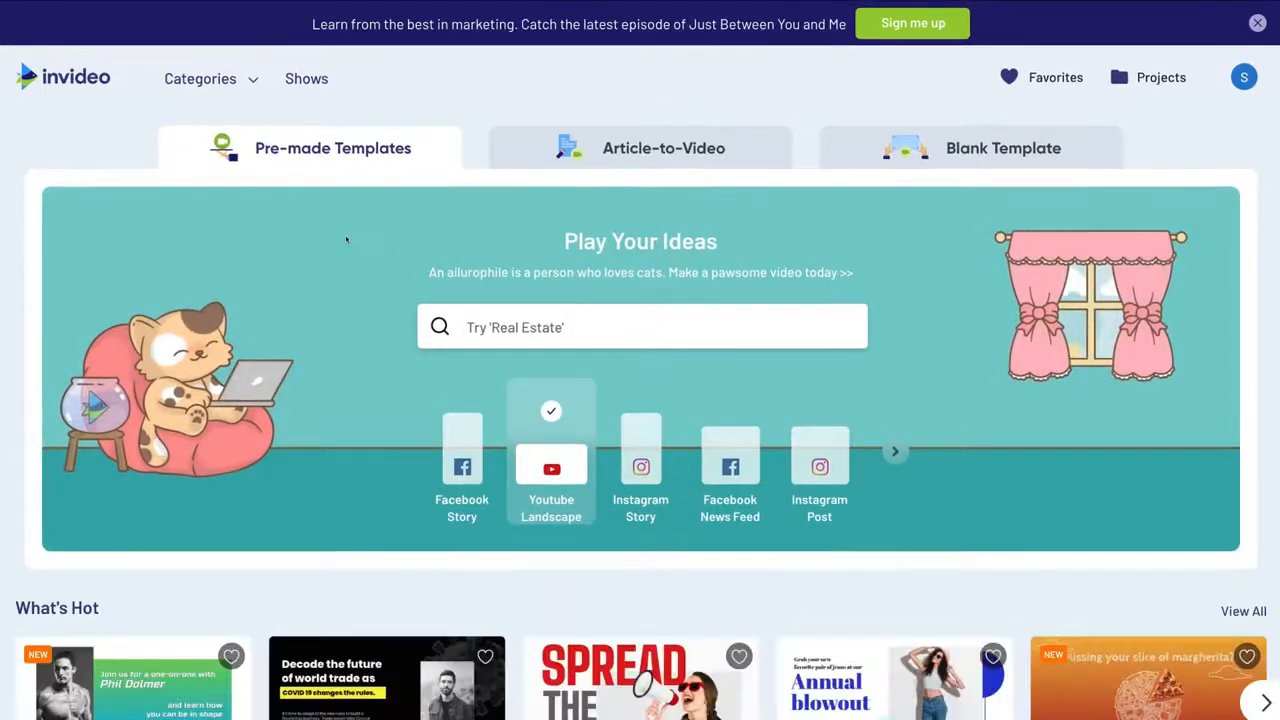
{"action": "scroll", "coordinate": [346, 239], "scroll_direction": "down", "scroll_amount": 7}
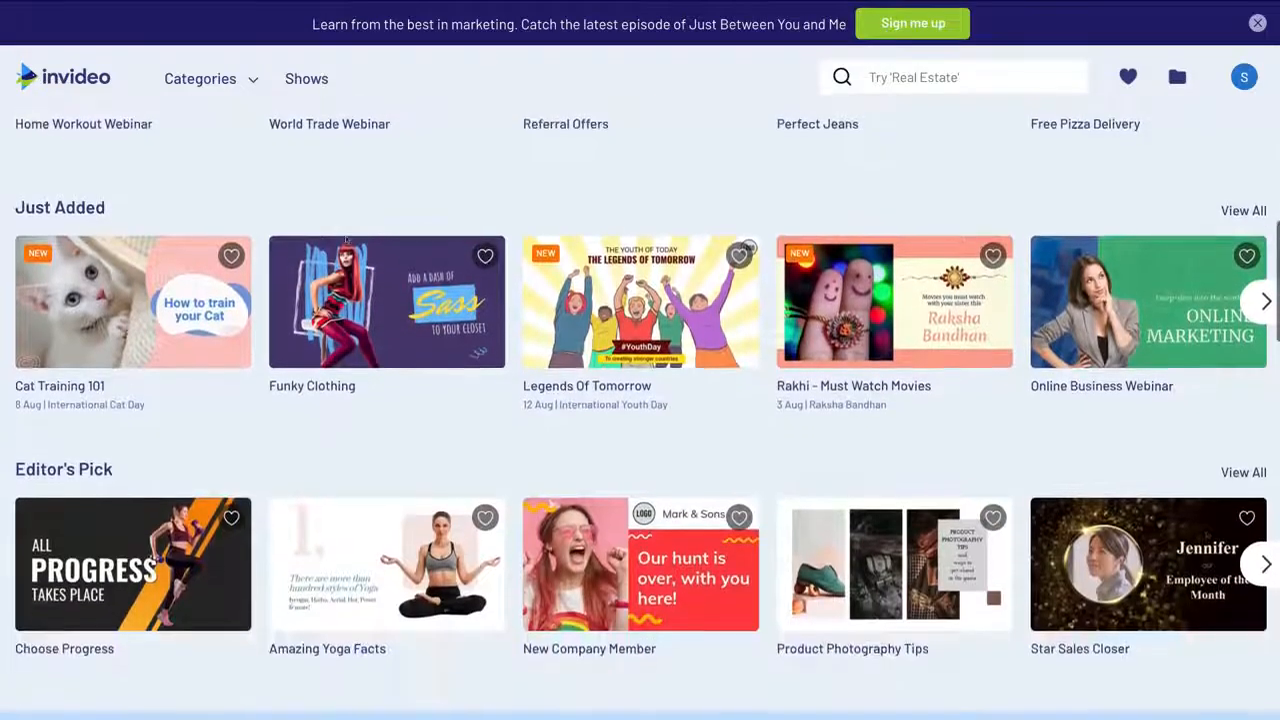
{"action": "scroll", "coordinate": [345, 240], "scroll_direction": "up", "scroll_amount": 2}
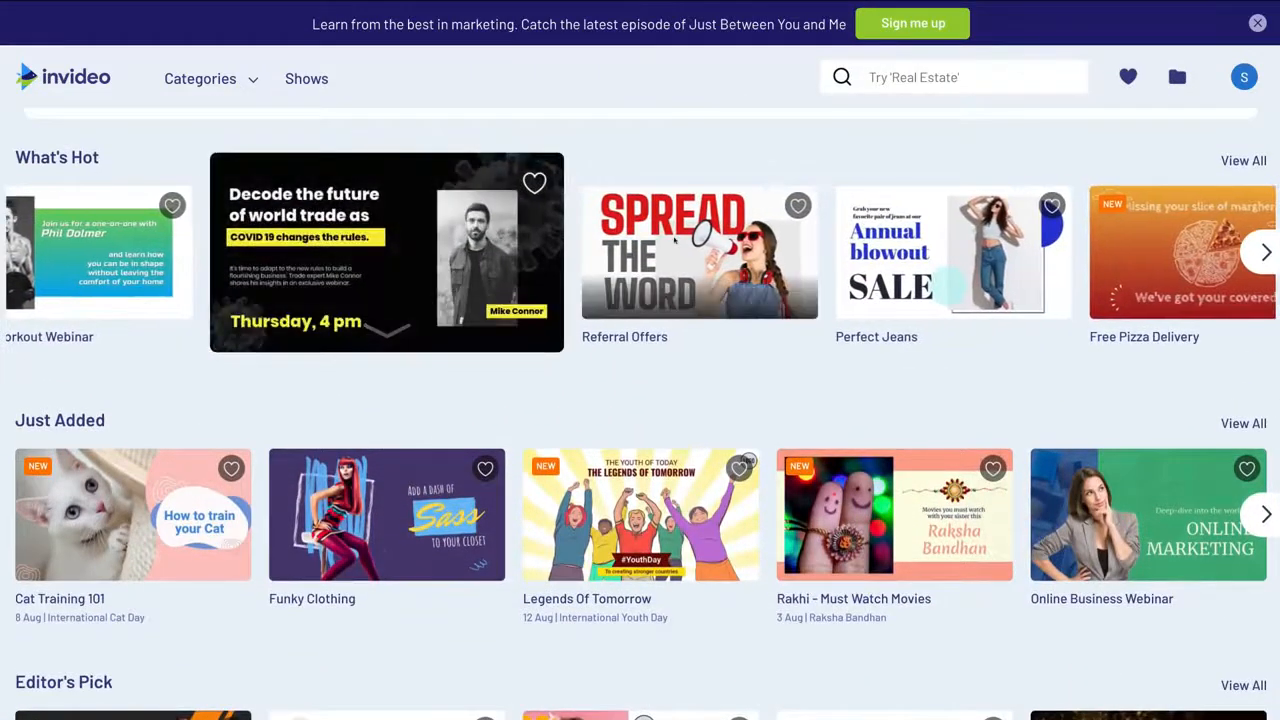
{"action": "left_click", "coordinate": [895, 262]}
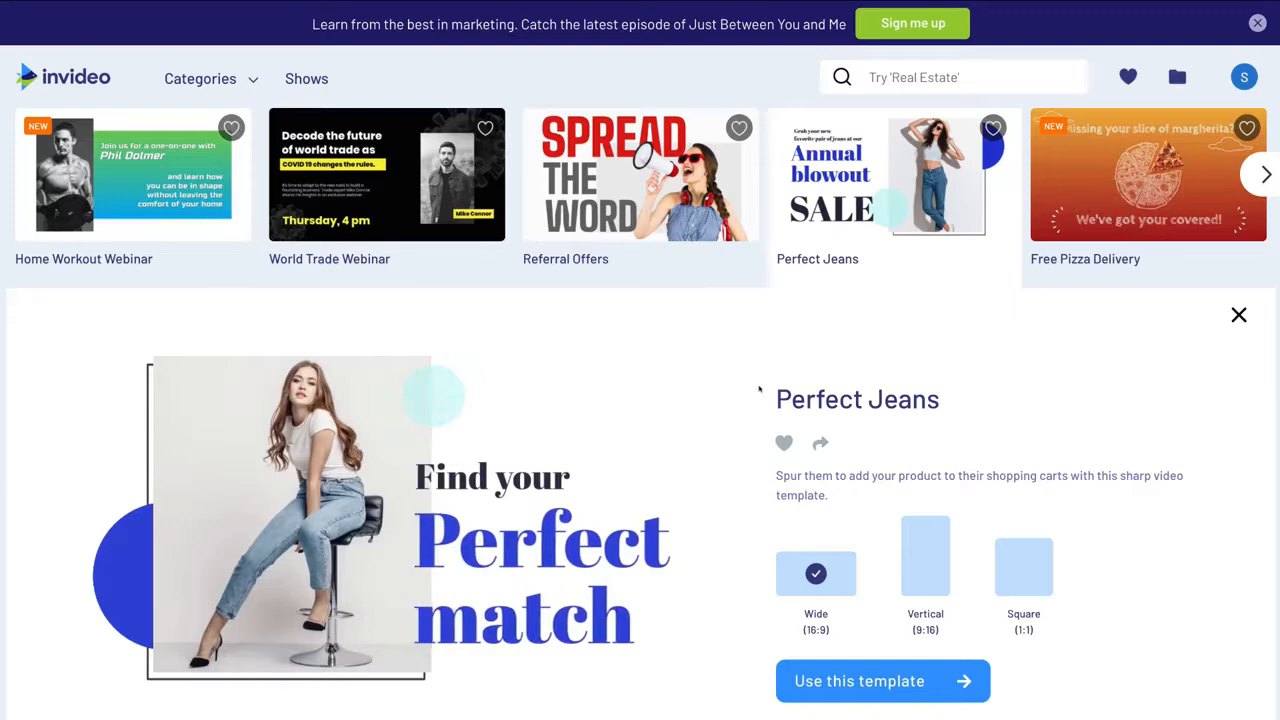
{"action": "left_click", "coordinate": [893, 680]}
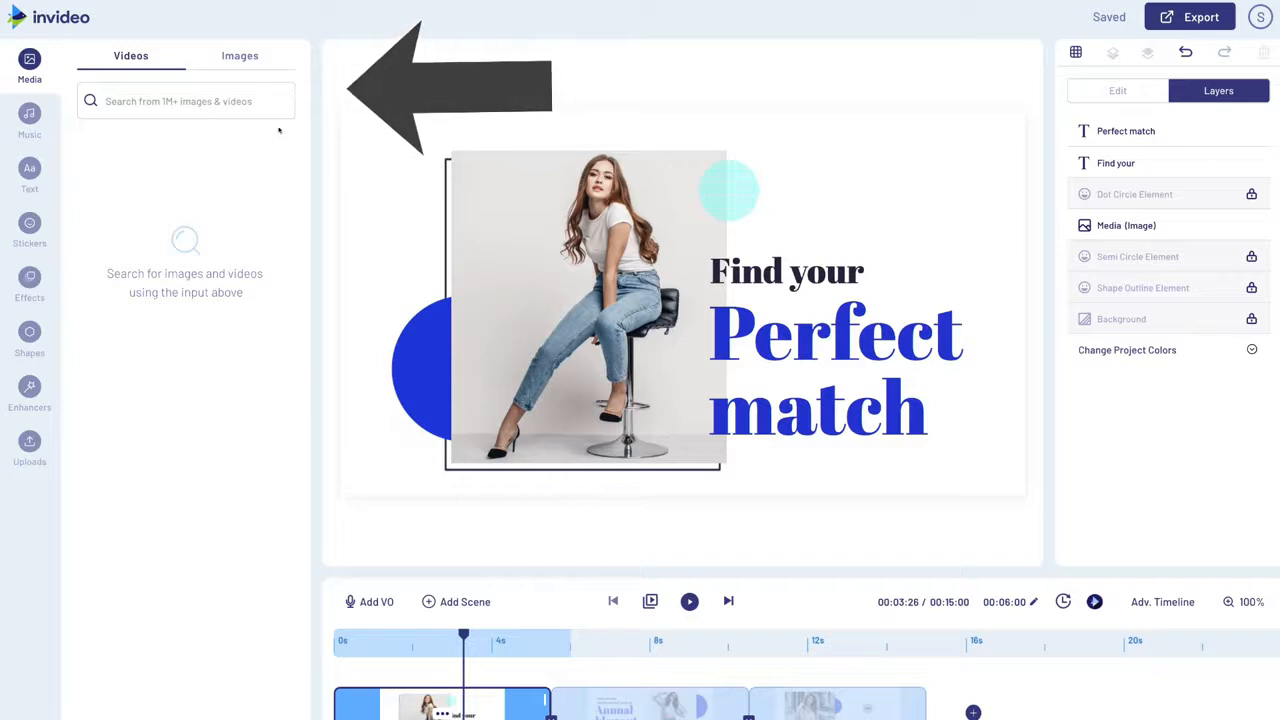
- Search the stock video library for "Real estate"
{"action": "left_click", "coordinate": [209, 56]}
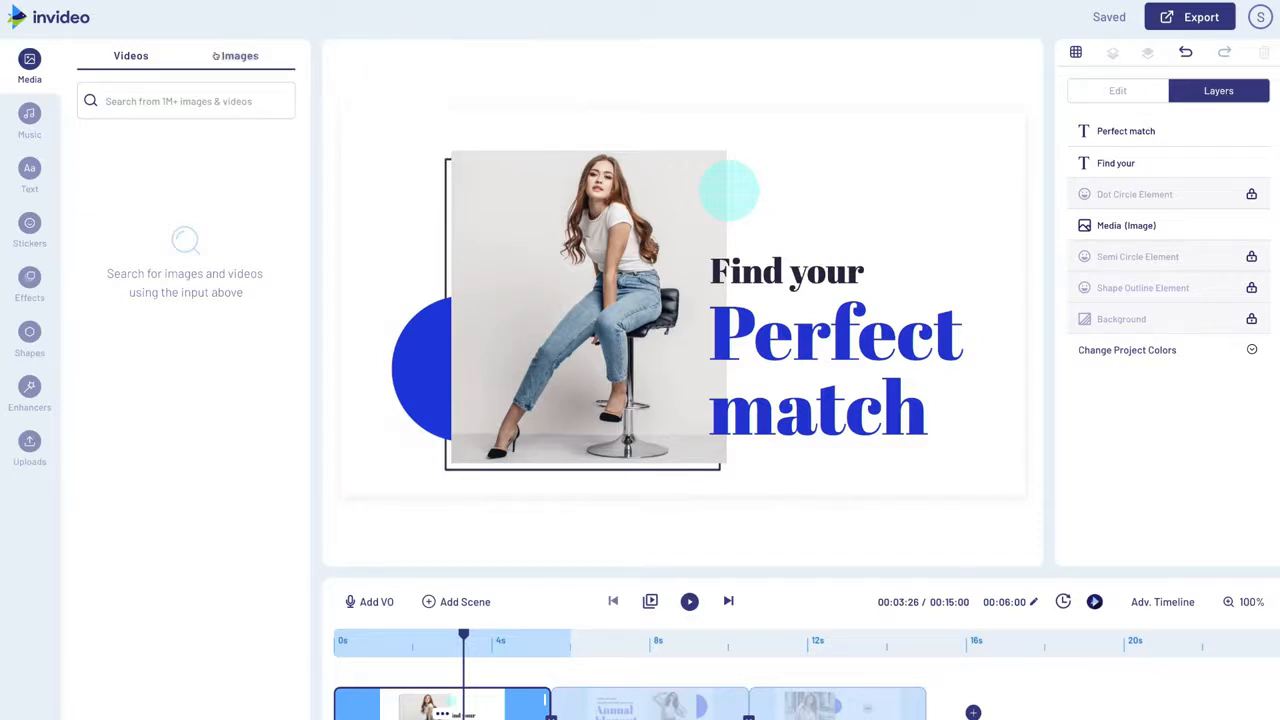
{"action": "left_click", "coordinate": [146, 92]}
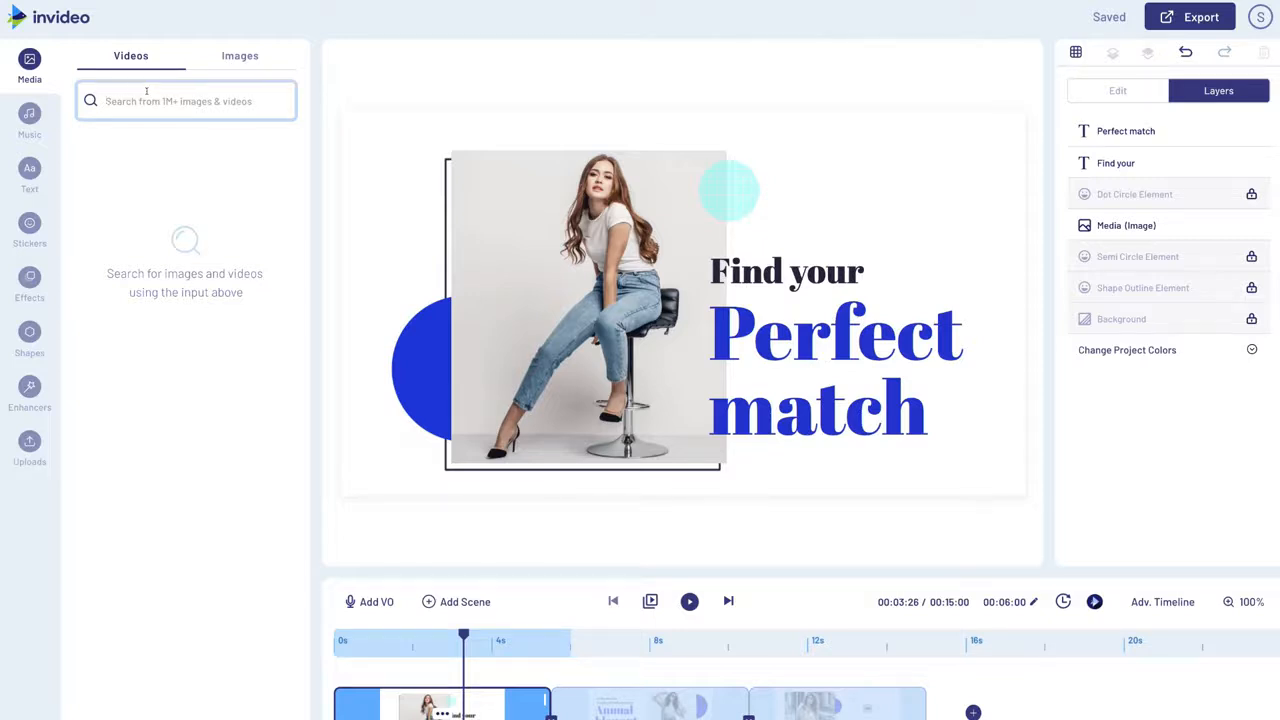
{"action": "type", "text": "Real estate"}
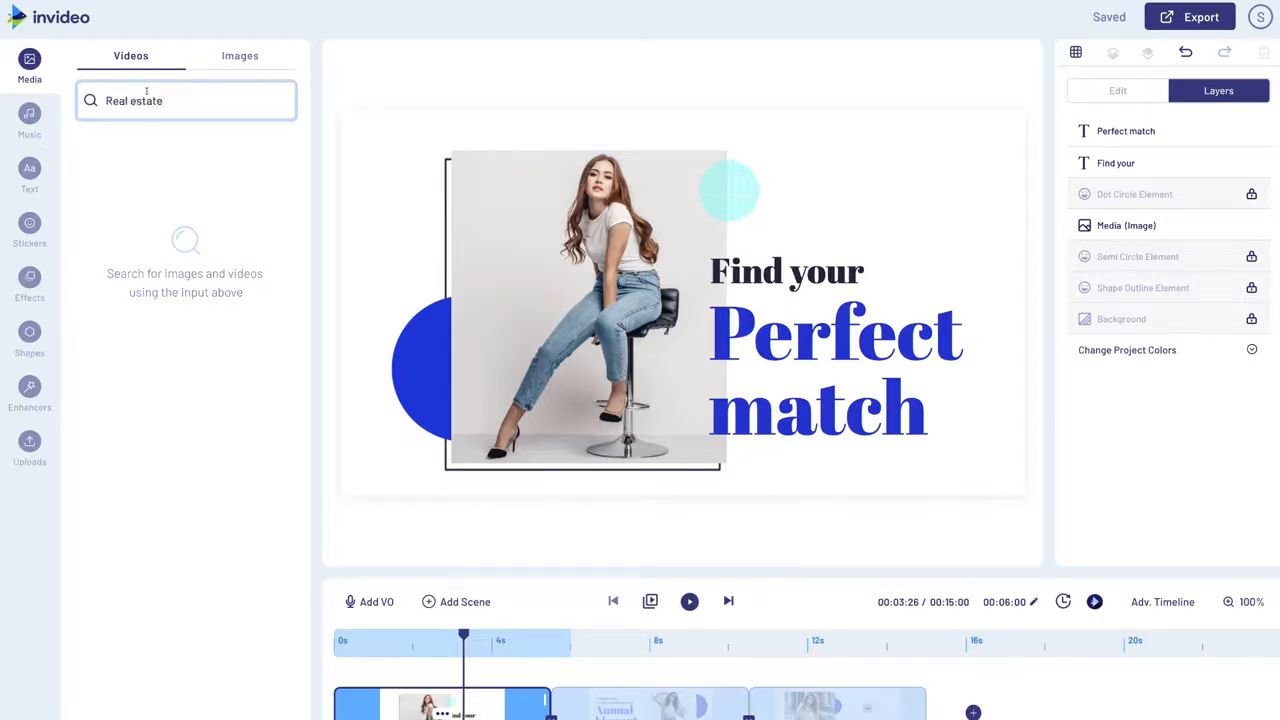
{"action": "key", "text": "Return"}
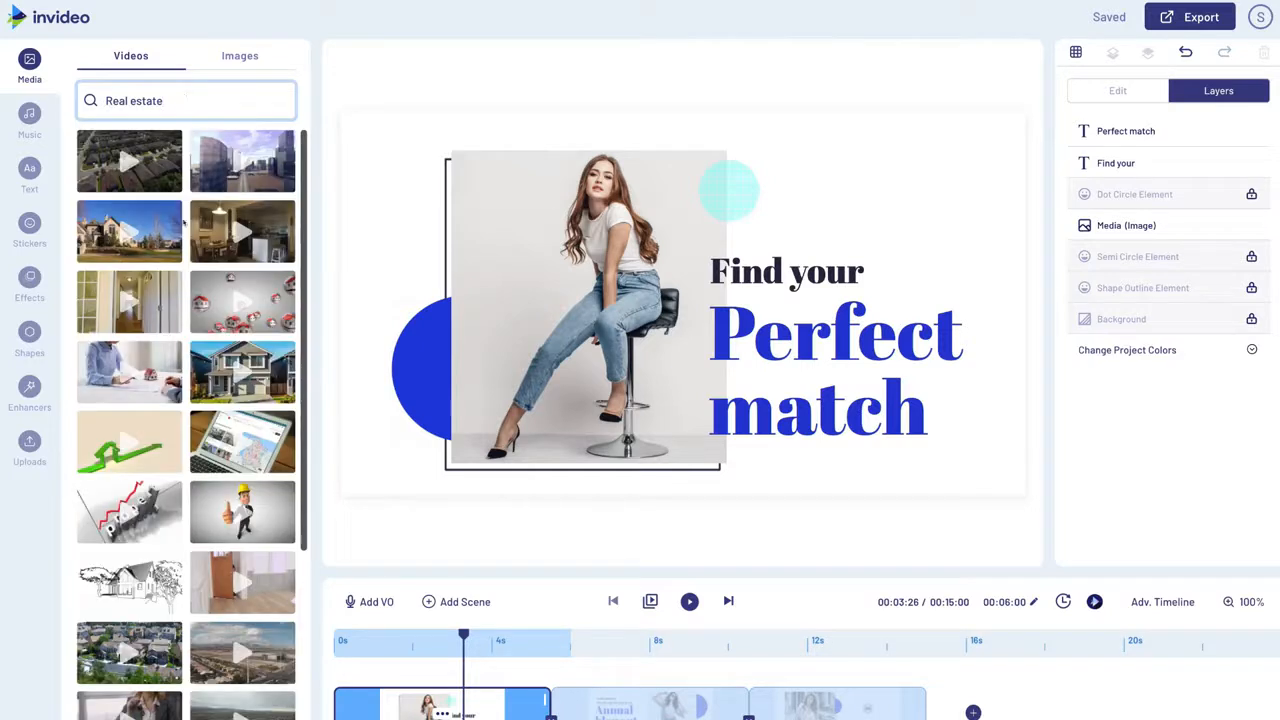
- Preview the mansion and luxury real estate stock video, and view the stock images for the same search
{"action": "scroll", "coordinate": [183, 223], "scroll_direction": "down", "scroll_amount": 1}
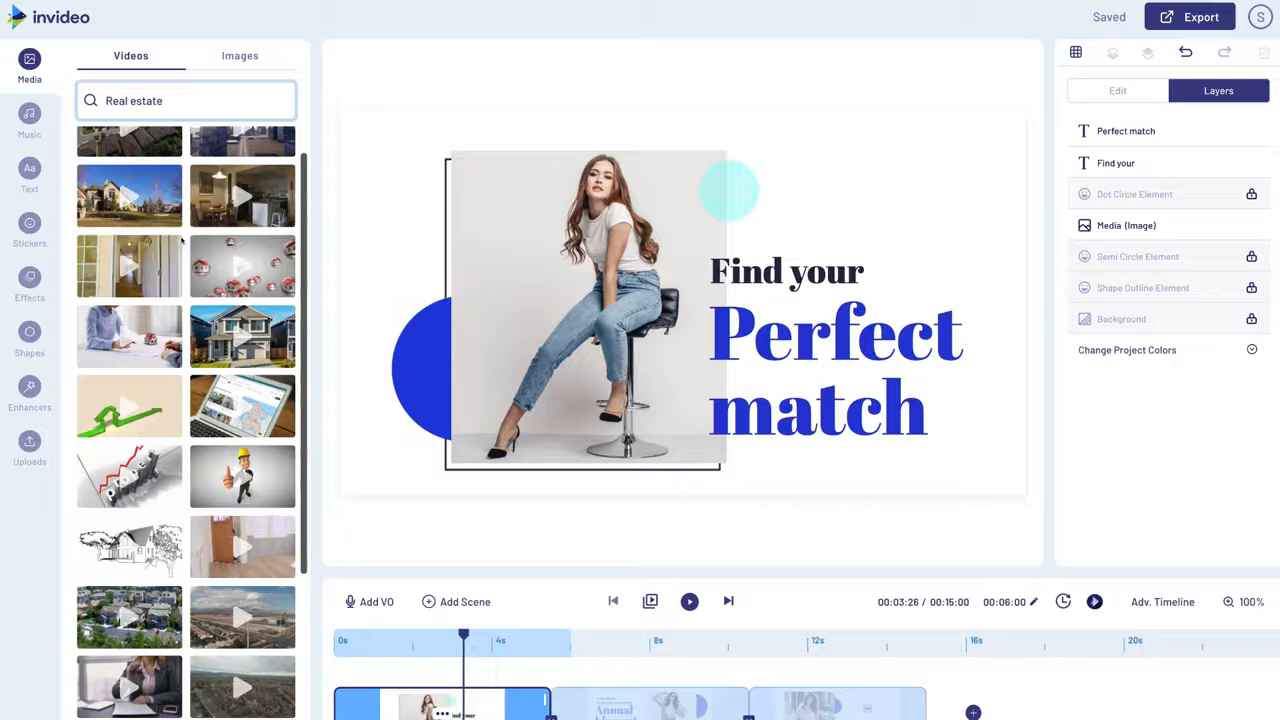
{"action": "left_click", "coordinate": [150, 208]}
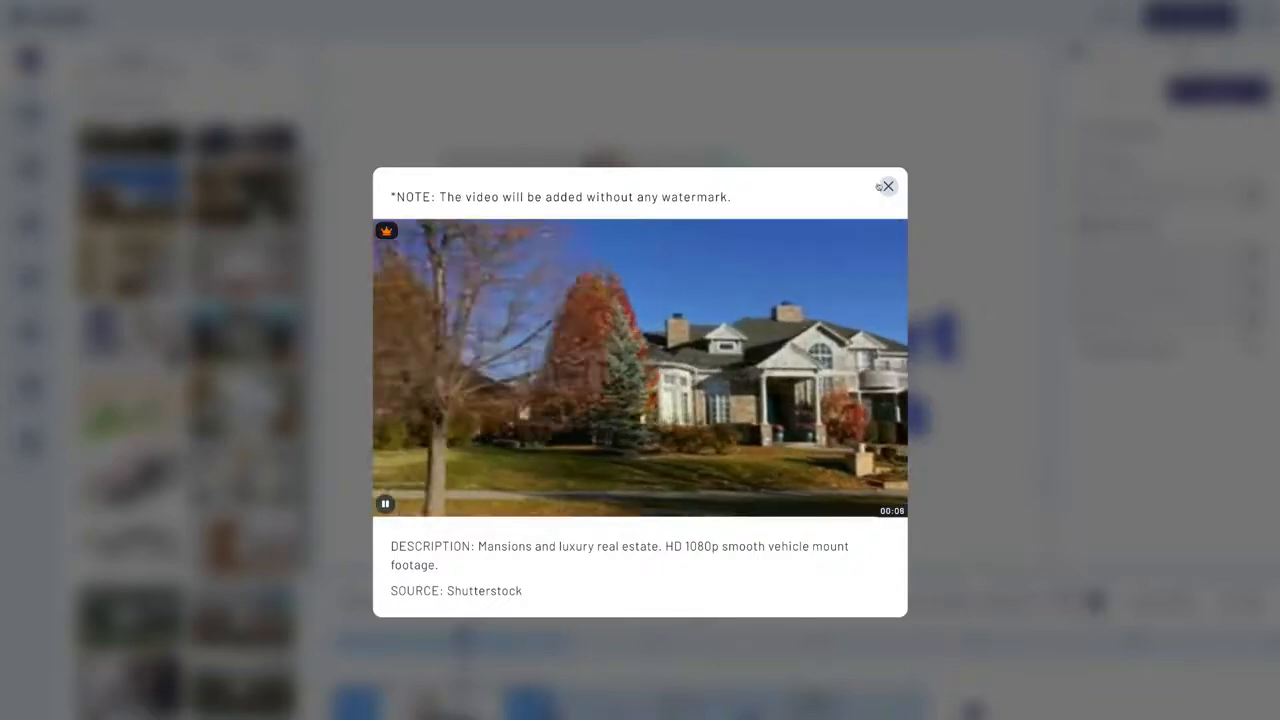
{"action": "left_click", "coordinate": [887, 186]}
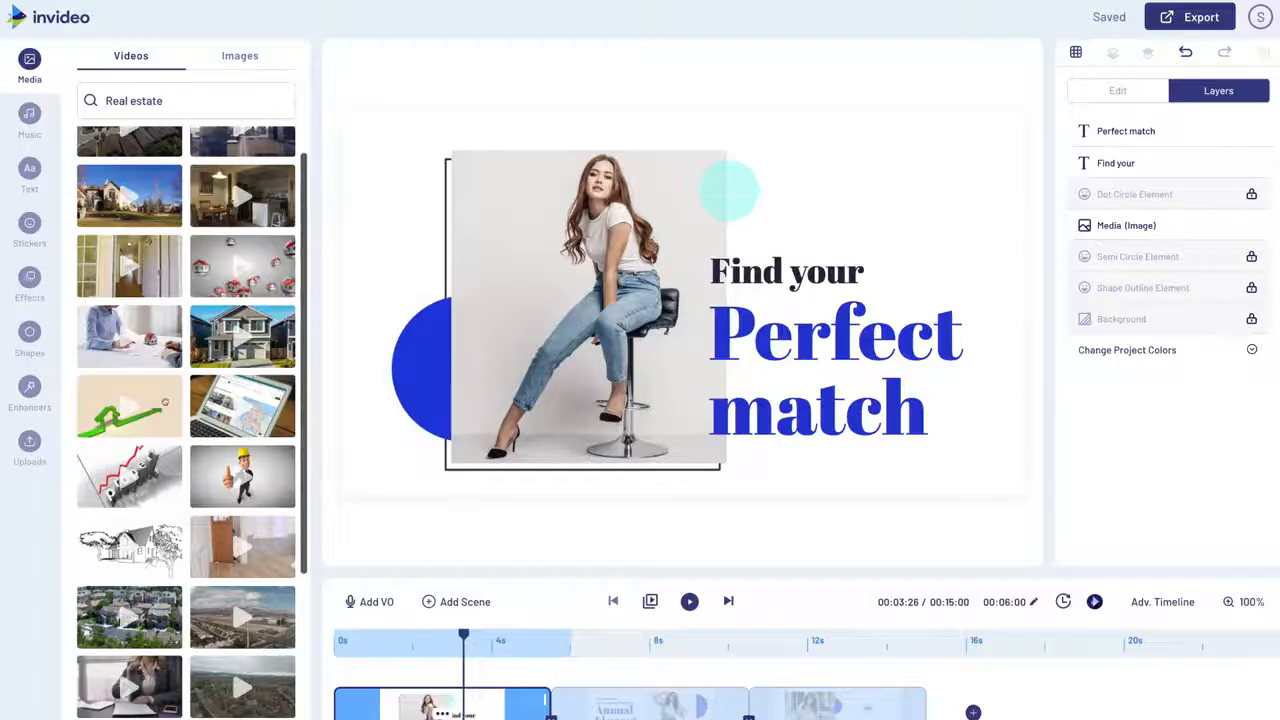
{"action": "scroll", "coordinate": [232, 302], "scroll_direction": "up", "scroll_amount": 1}
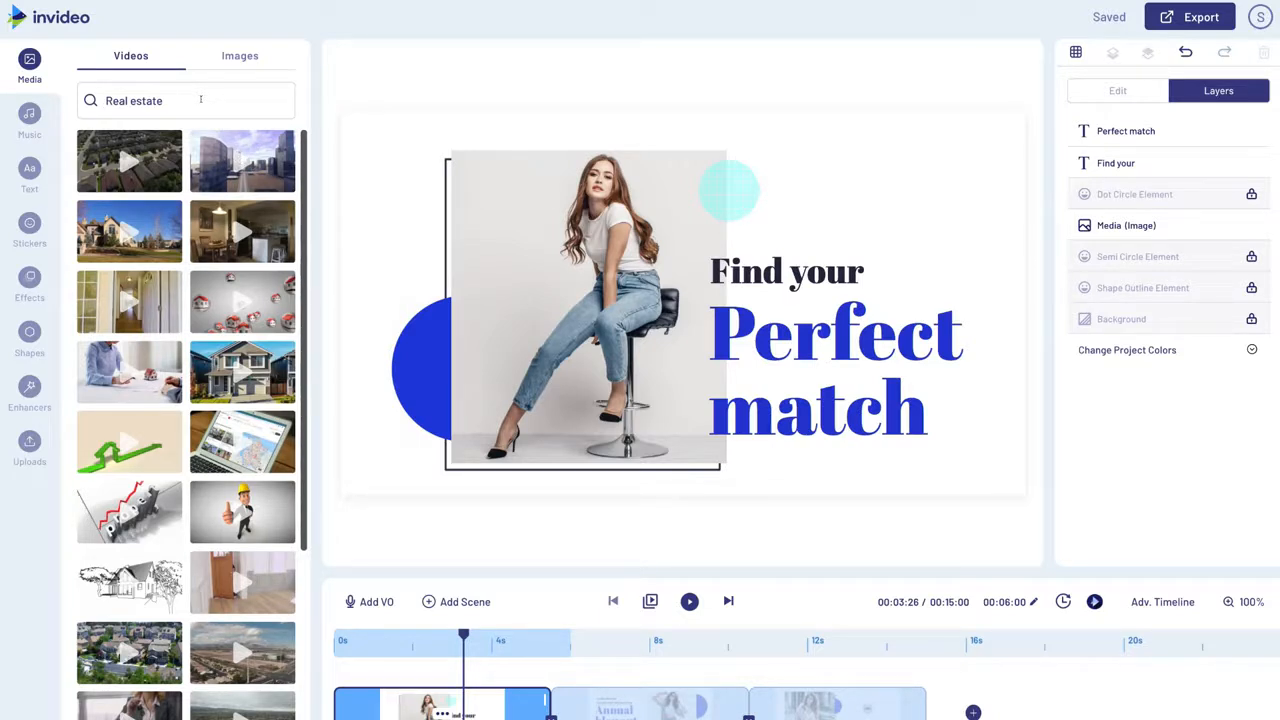
{"action": "left_click", "coordinate": [232, 58]}
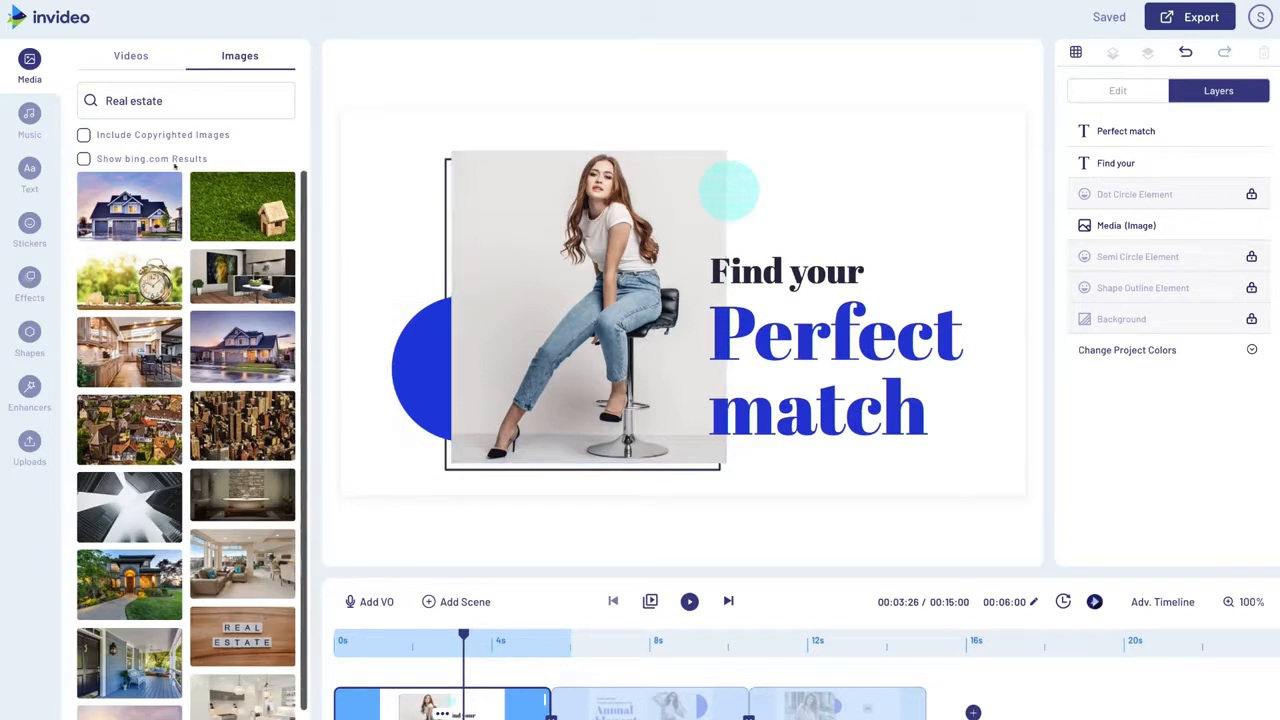
- Review the InVideo and personal music collections and the music categories on offer
{"action": "left_click", "coordinate": [29, 114]}
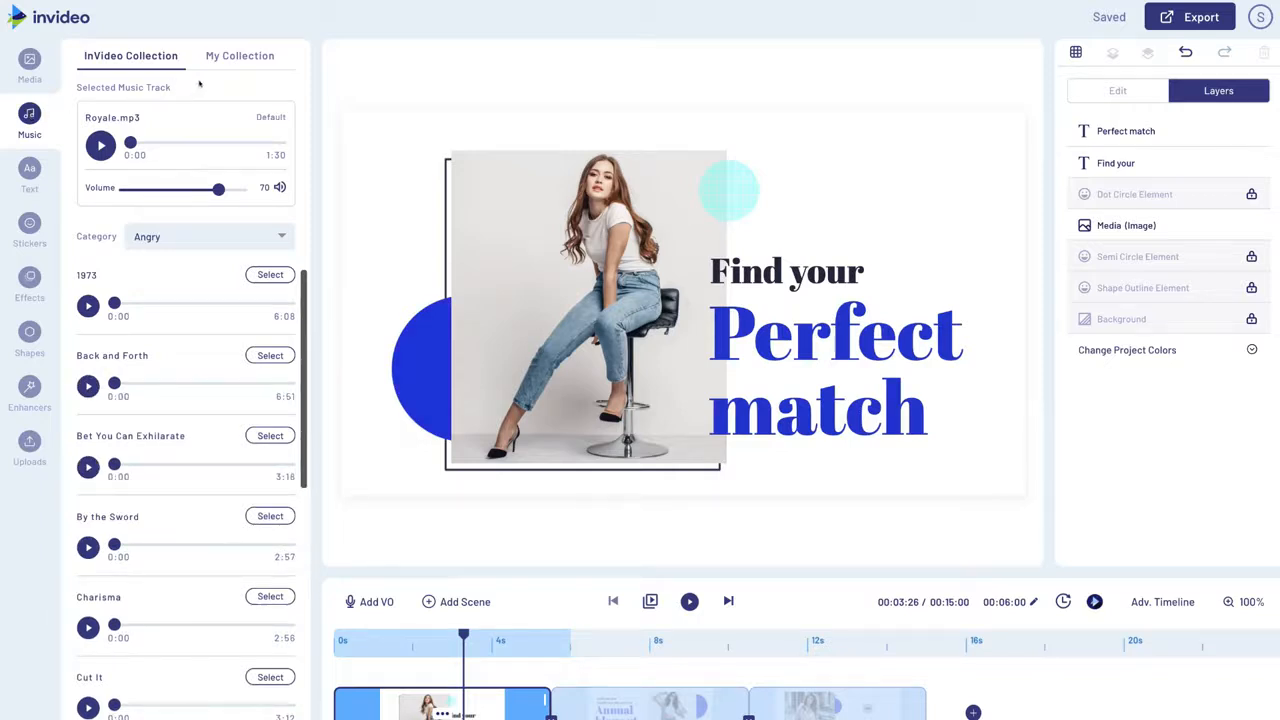
{"action": "left_click", "coordinate": [236, 60]}
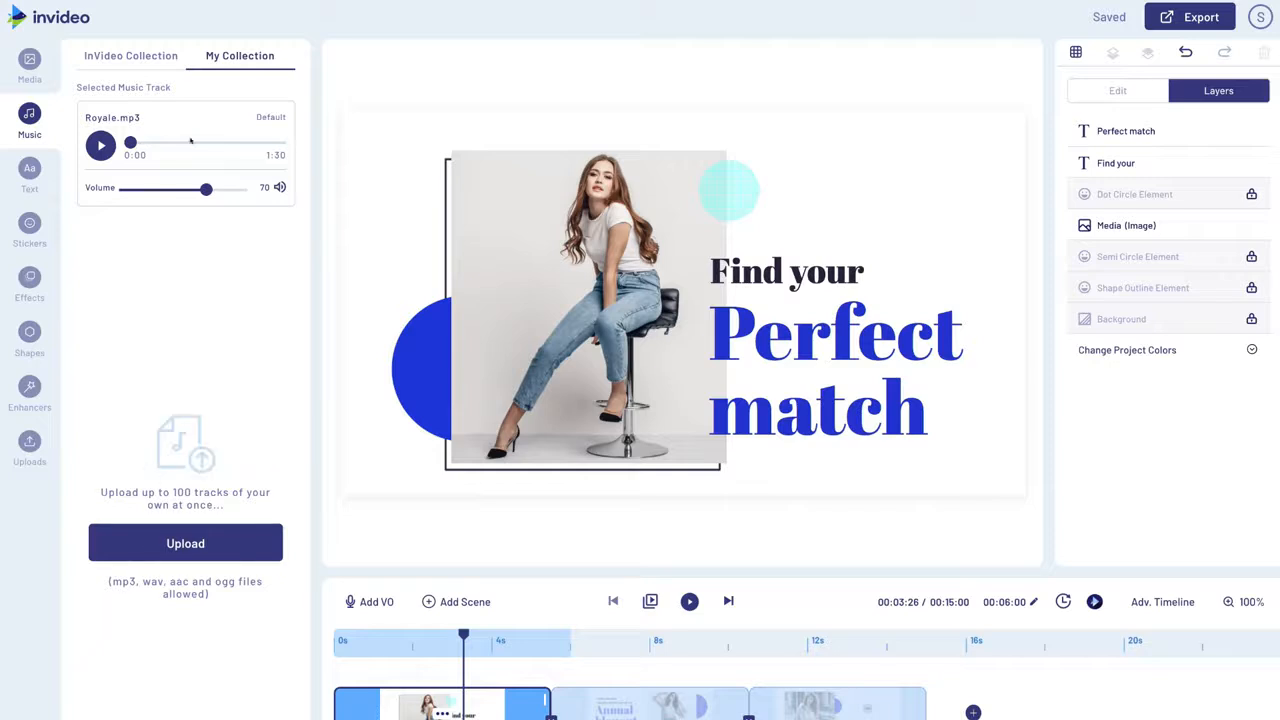
{"action": "left_click", "coordinate": [150, 57]}
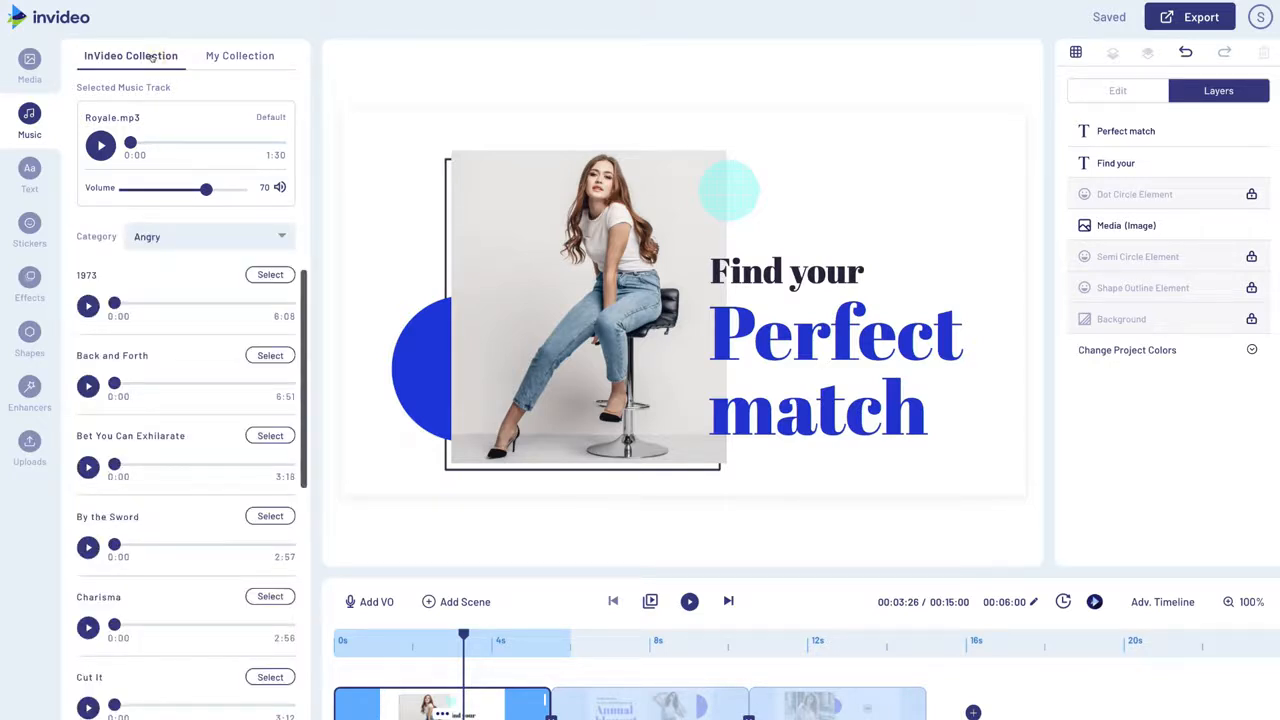
{"action": "scroll", "coordinate": [169, 357], "scroll_direction": "down", "scroll_amount": 2}
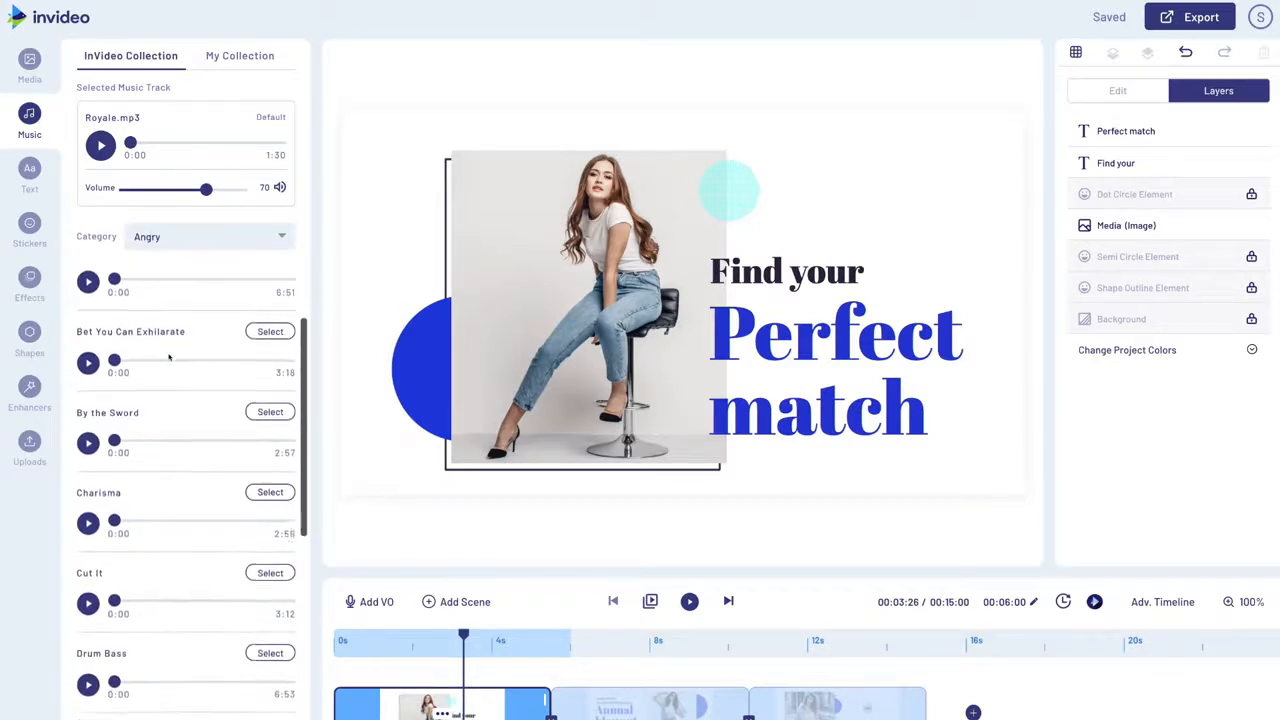
{"action": "left_click", "coordinate": [271, 236]}
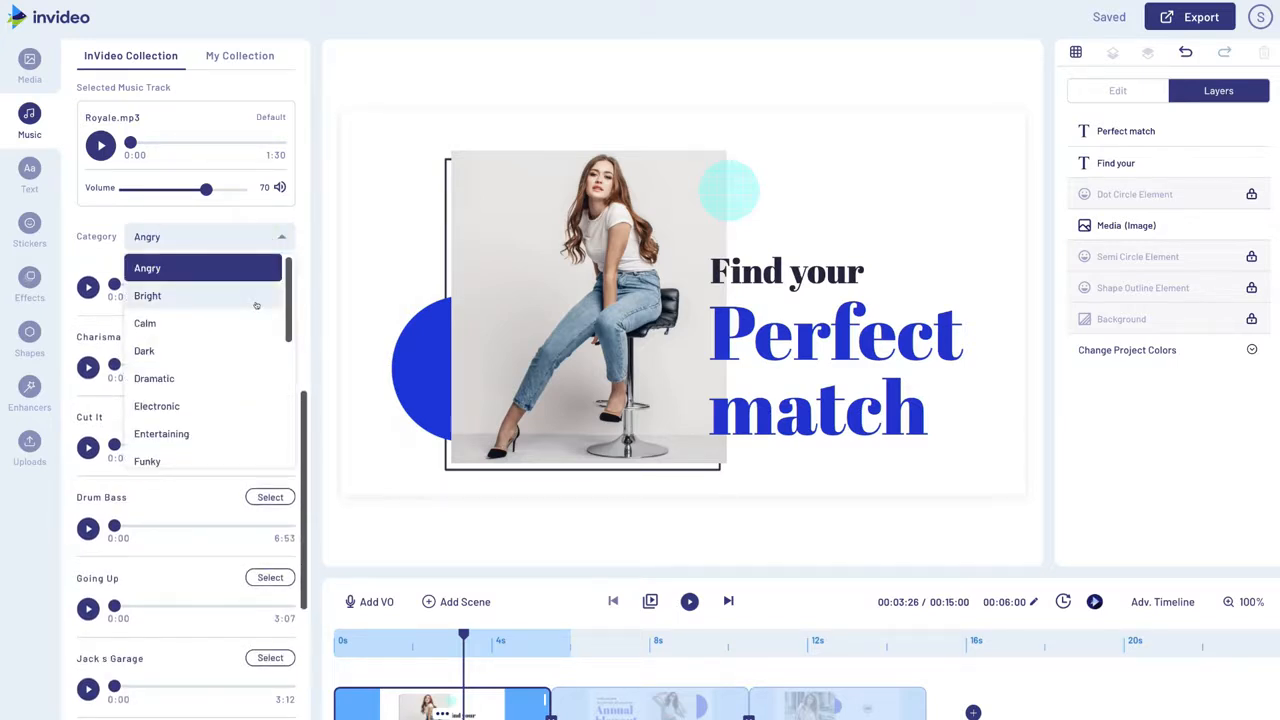
{"action": "left_click", "coordinate": [298, 263]}
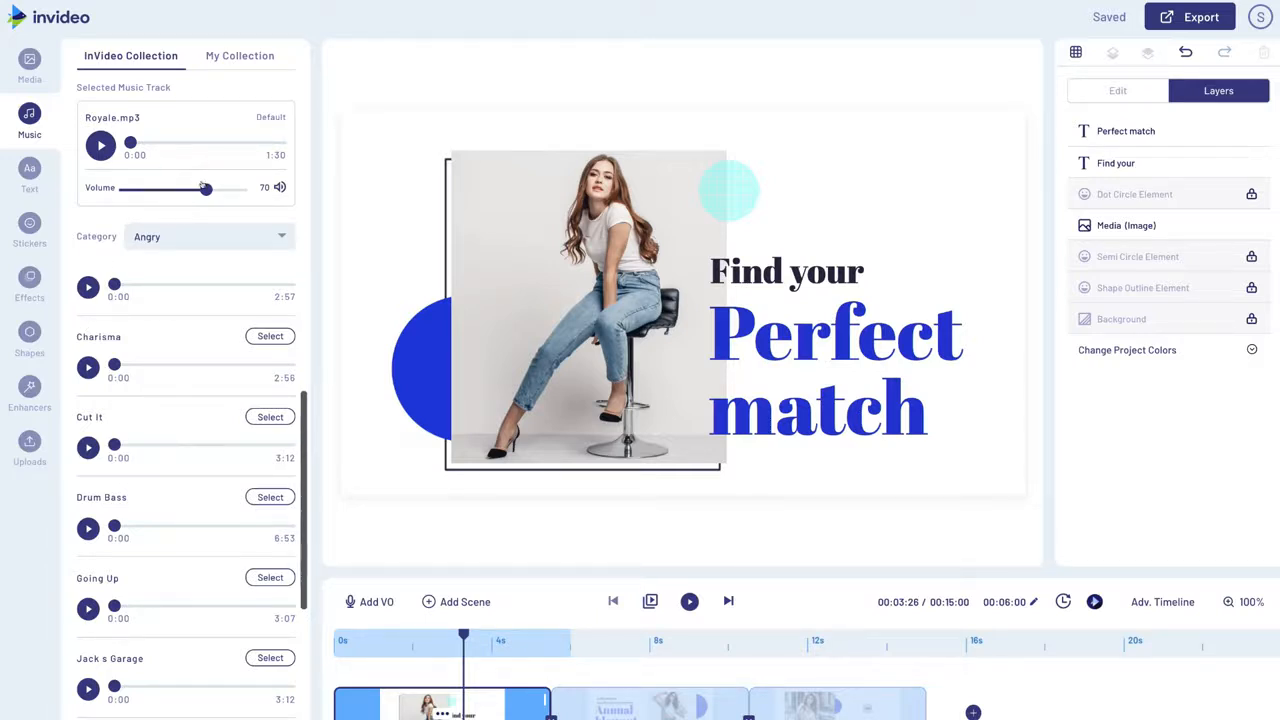
- Lower the volume of the selected Royale.mp3 music track
{"action": "left_click_drag", "start_coordinate": [205, 188], "coordinate": [175, 188]}
{"action": "mouse_move", "coordinate": [175, 188]}
{"action": "left_mouse_down"}
{"action": "mouse_move", "coordinate": [152, 188]}
{"action": "mouse_move", "coordinate": [212, 188]}
{"action": "mouse_move", "coordinate": [180, 188]}
{"action": "left_mouse_up"}
- Select the "Perfect match" text and browse the standard and ready-made text-box styles
{"action": "left_click", "coordinate": [31, 168]}
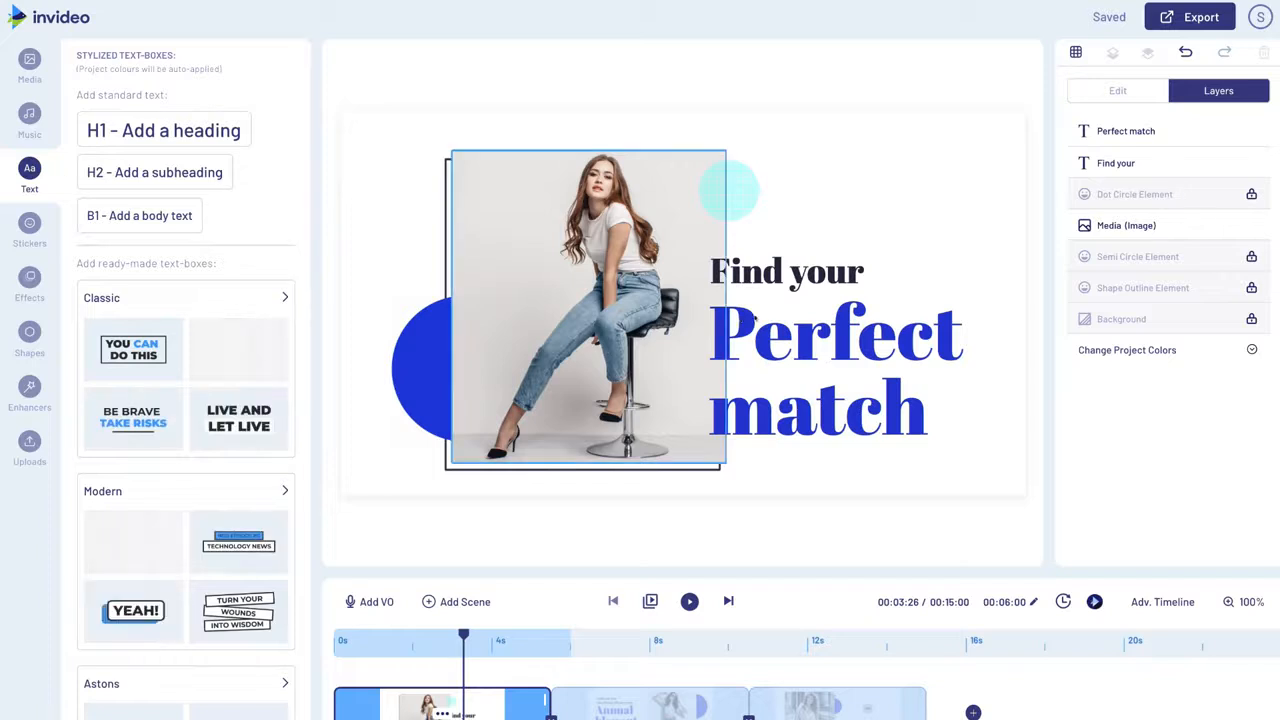
{"action": "left_click", "coordinate": [762, 314]}
{"action": "left_click", "coordinate": [762, 314]}
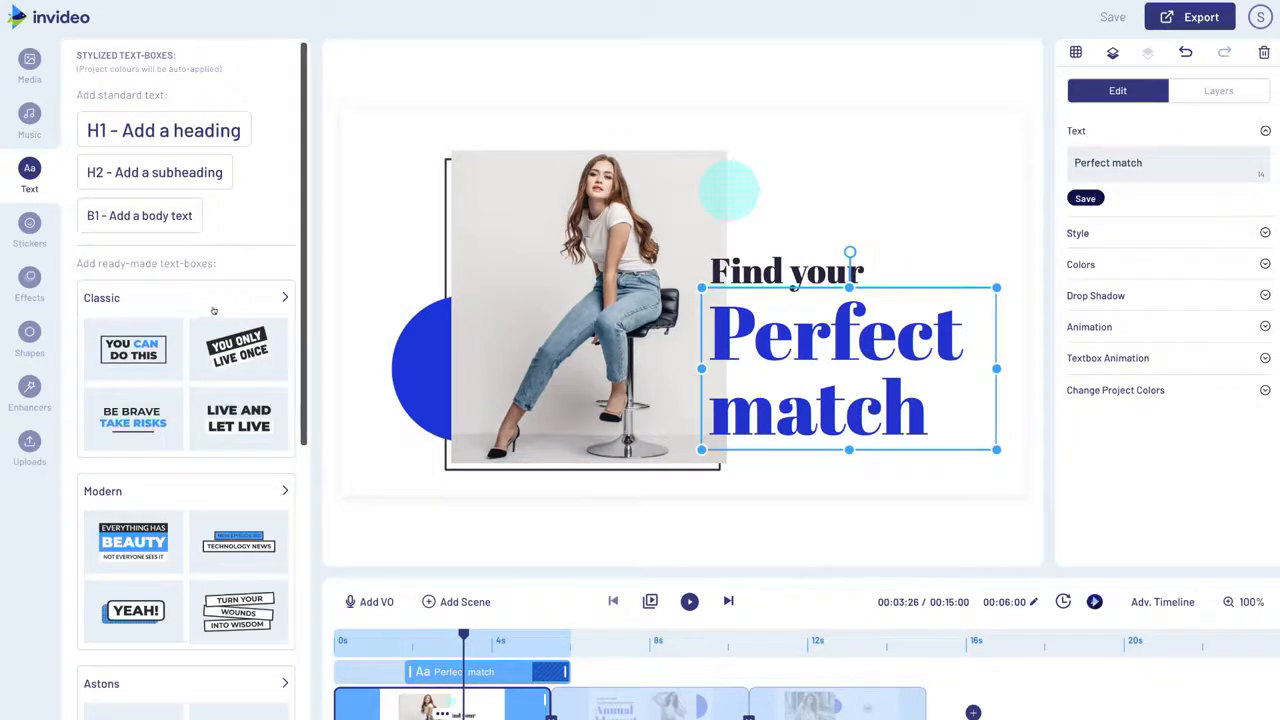
{"action": "scroll", "coordinate": [205, 312], "scroll_direction": "down", "scroll_amount": 3}
{"action": "scroll", "coordinate": [195, 436], "scroll_direction": "down", "scroll_amount": 2}
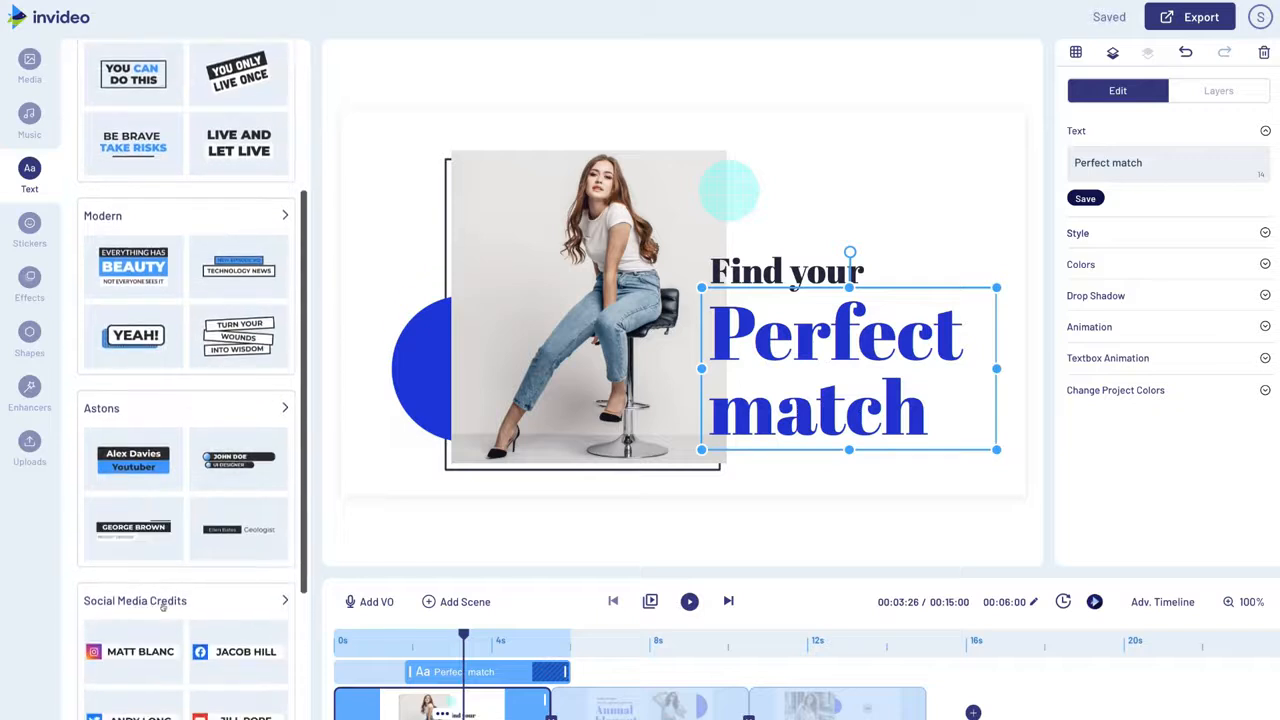
{"action": "scroll", "coordinate": [185, 610], "scroll_direction": "down", "scroll_amount": 4}
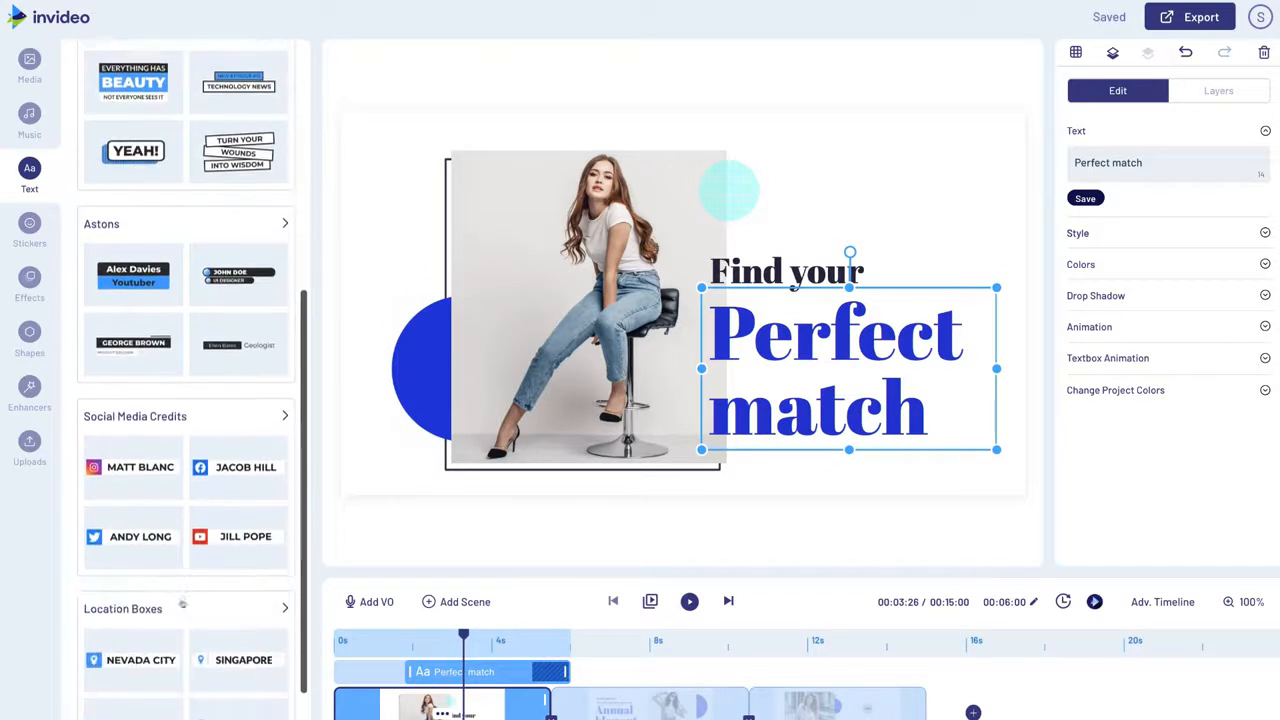
{"action": "scroll", "coordinate": [188, 635], "scroll_direction": "up", "scroll_amount": 10}
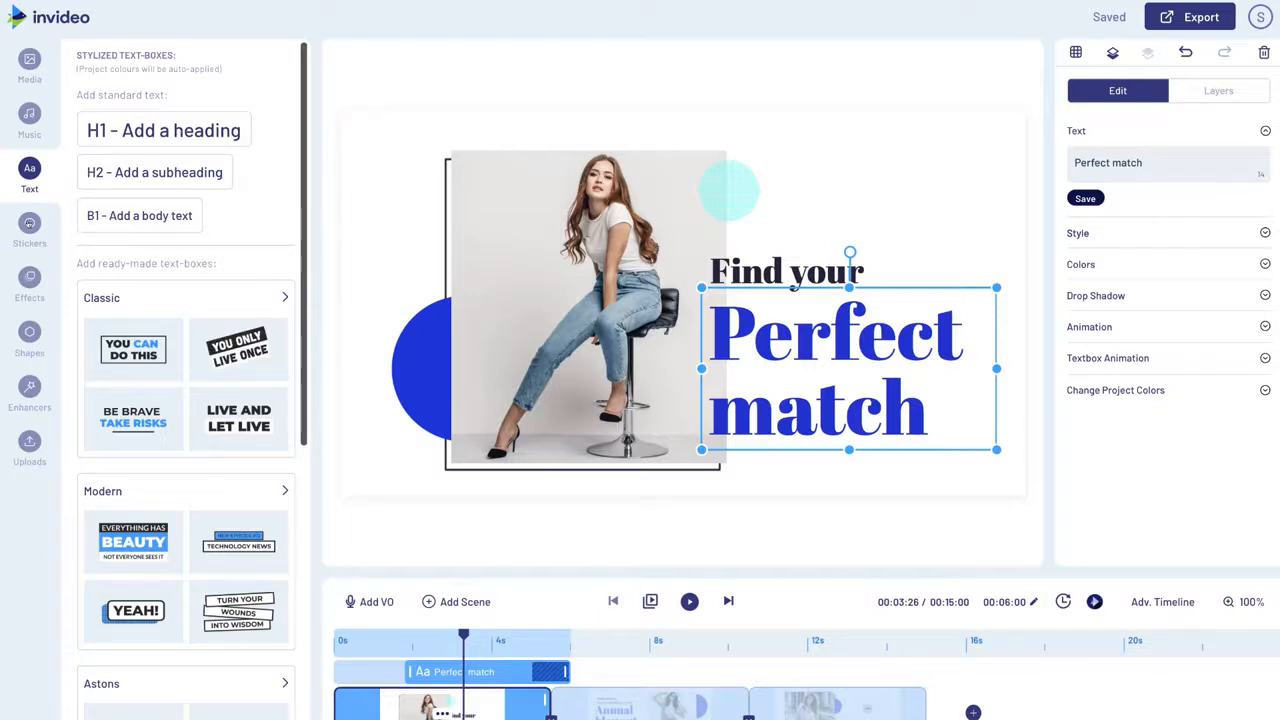
- Browse the sticker categories, from Animals and Business through Ecommerce, Emojis and Finance
{"action": "left_click", "coordinate": [29, 228]}
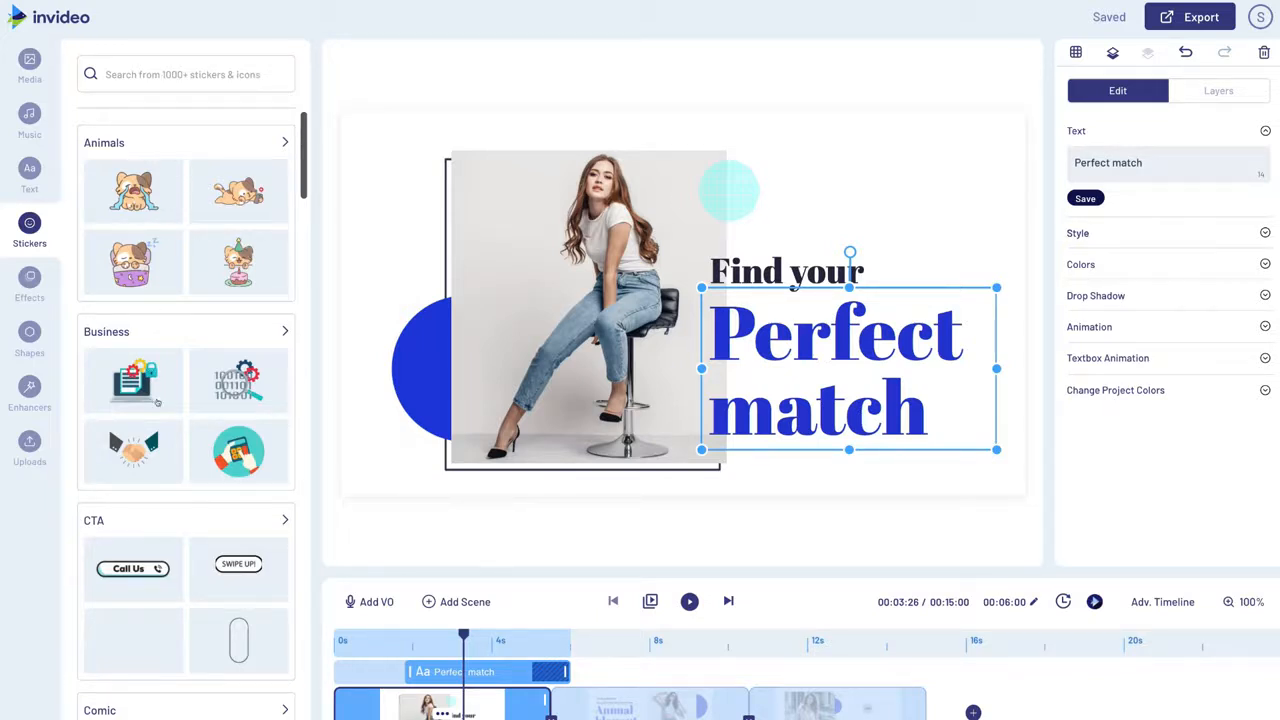
{"action": "scroll", "coordinate": [157, 402], "scroll_direction": "down", "scroll_amount": 2}
{"action": "scroll", "coordinate": [157, 402], "scroll_direction": "down", "scroll_amount": 1}
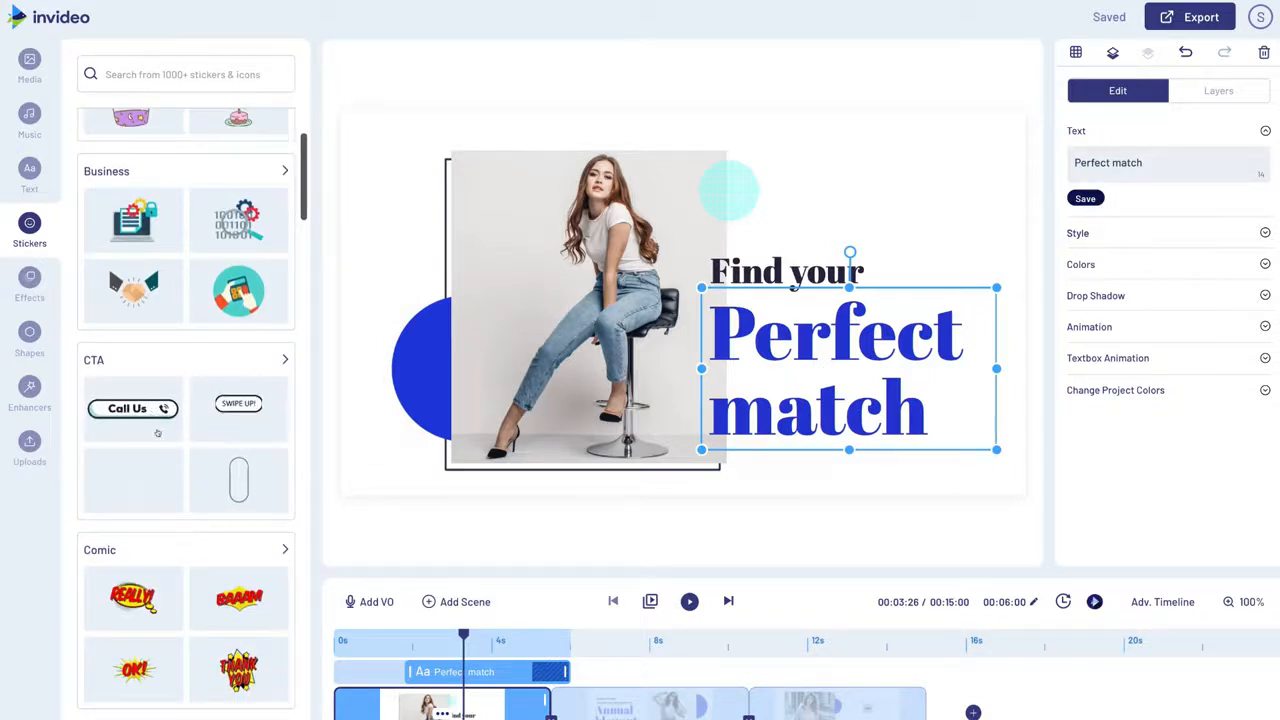
{"action": "scroll", "coordinate": [161, 446], "scroll_direction": "down", "scroll_amount": 2}
{"action": "scroll", "coordinate": [155, 470], "scroll_direction": "down", "scroll_amount": 2}
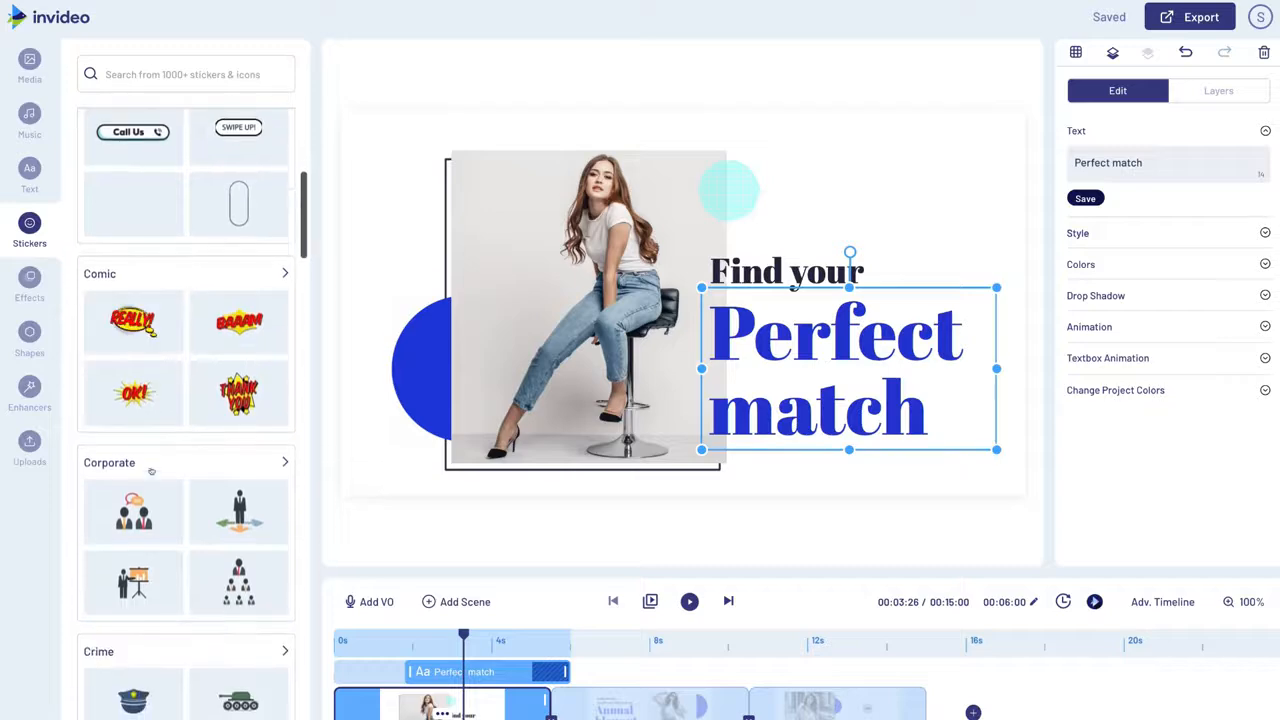
{"action": "scroll", "coordinate": [155, 500], "scroll_direction": "down", "scroll_amount": 8}
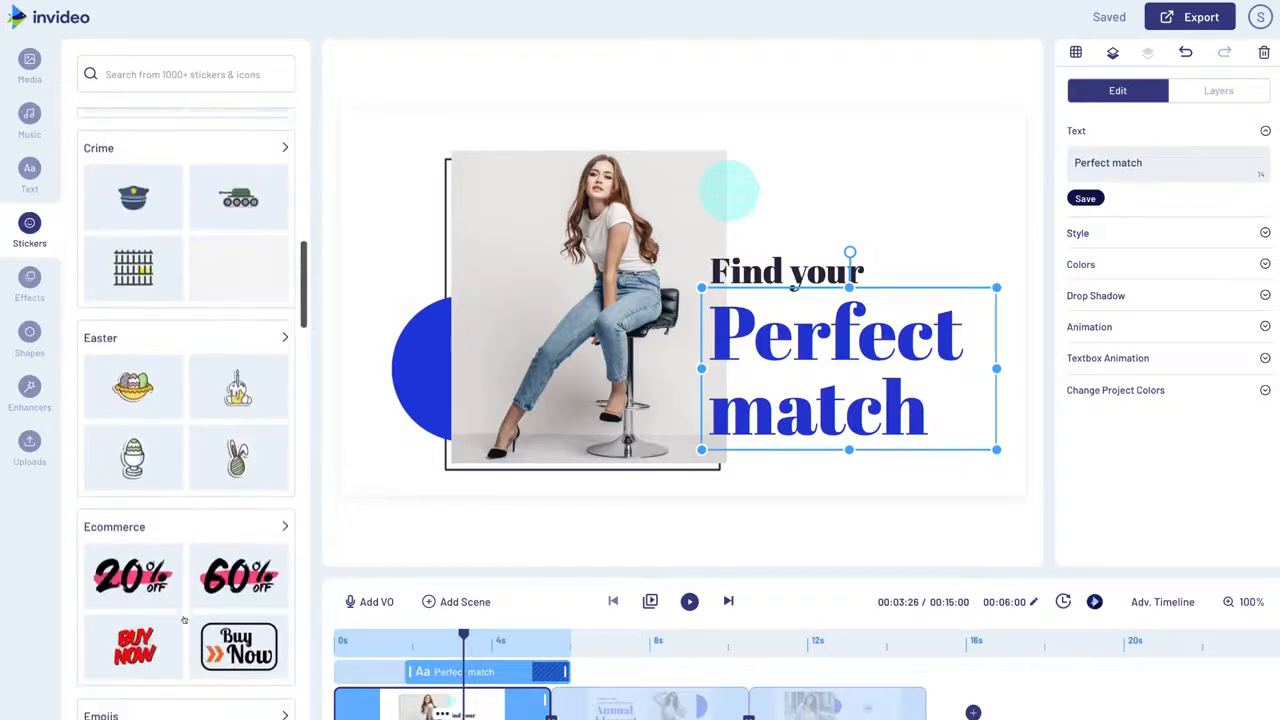
{"action": "scroll", "coordinate": [184, 621], "scroll_direction": "up", "scroll_amount": 3}
{"action": "scroll", "coordinate": [184, 621], "scroll_direction": "up", "scroll_amount": 6}
{"action": "scroll", "coordinate": [184, 621], "scroll_direction": "down", "scroll_amount": 10}
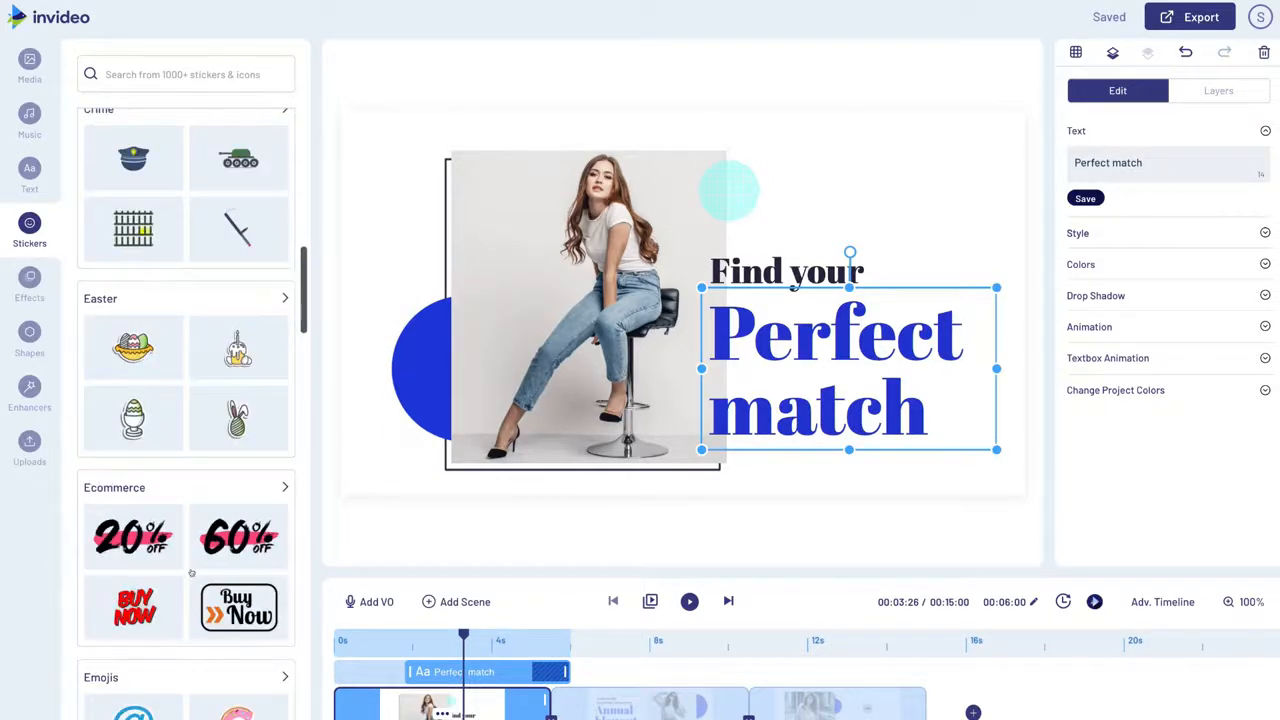
{"action": "scroll", "coordinate": [210, 603], "scroll_direction": "down", "scroll_amount": 3}
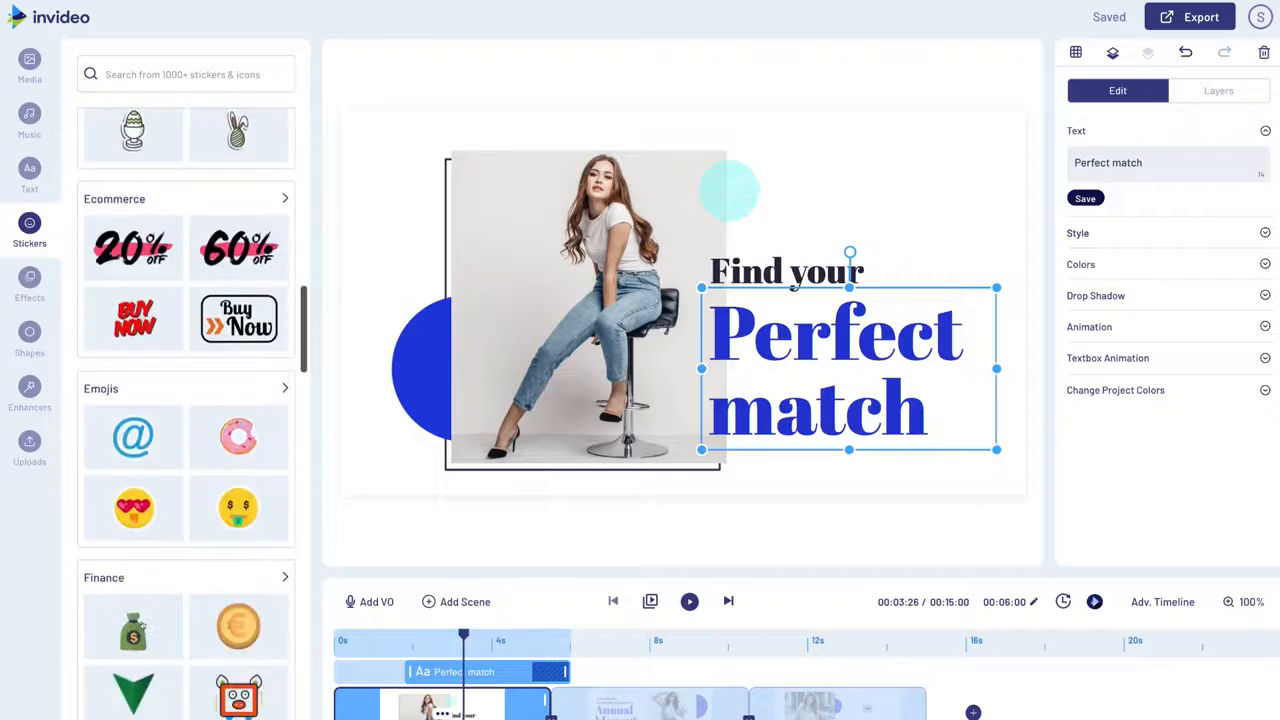
{"action": "scroll", "coordinate": [212, 513], "scroll_direction": "up", "scroll_amount": 4}
{"action": "scroll", "coordinate": [212, 513], "scroll_direction": "up", "scroll_amount": 5}
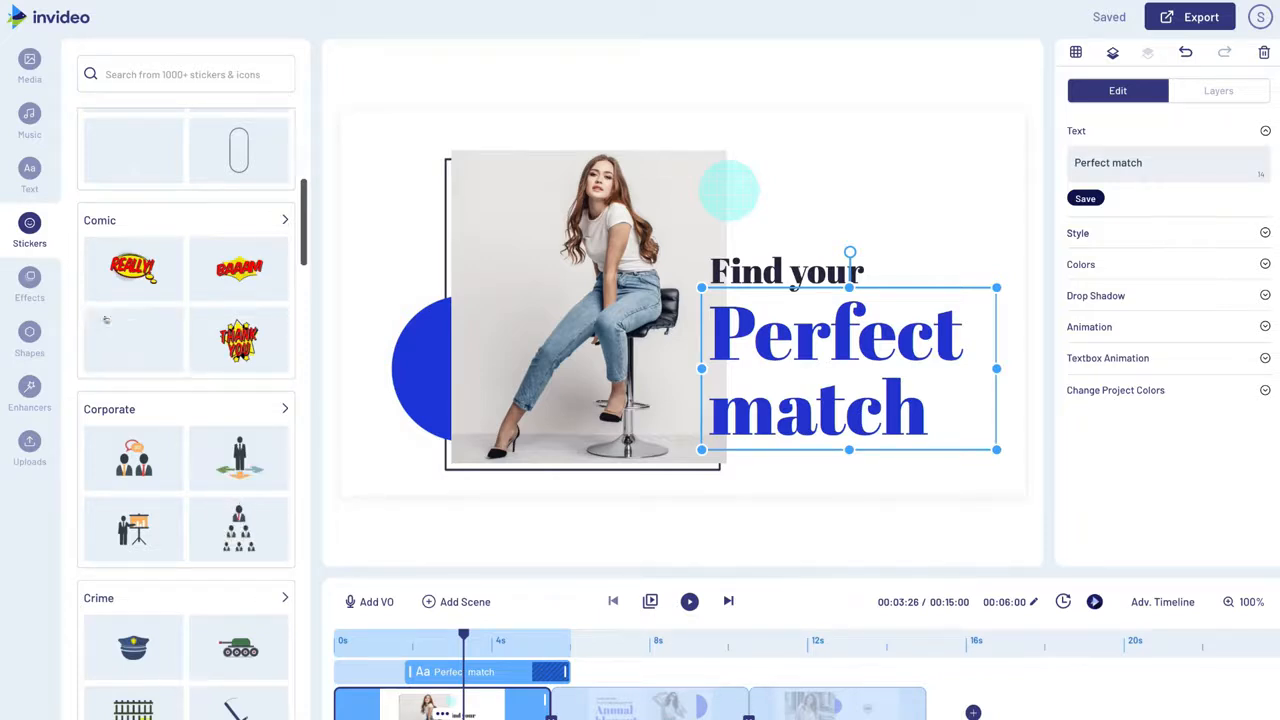
{"action": "scroll", "coordinate": [212, 513], "scroll_direction": "down", "scroll_amount": 5}
- Browse the overlay effect categories, including Confetti, Fireworks, Grunge, Hearts and Light leaks
{"action": "left_click", "coordinate": [33, 284]}
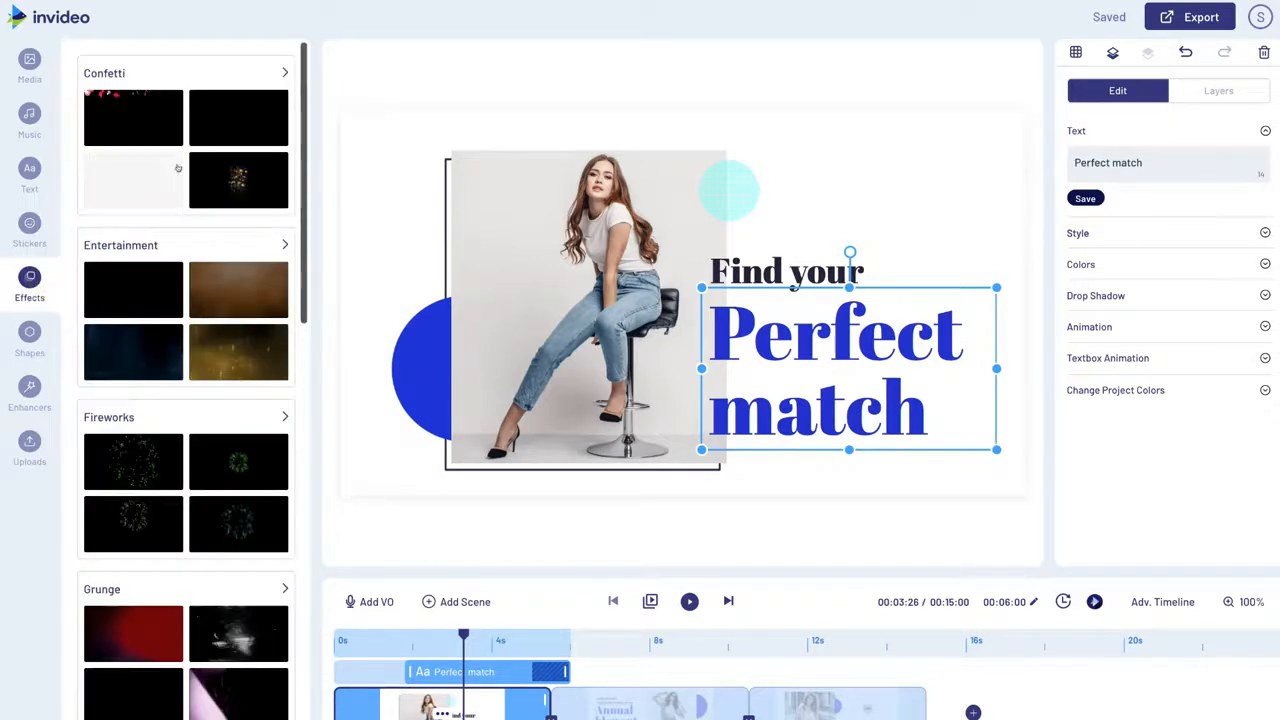
{"action": "scroll", "coordinate": [202, 263], "scroll_direction": "down", "scroll_amount": 2}
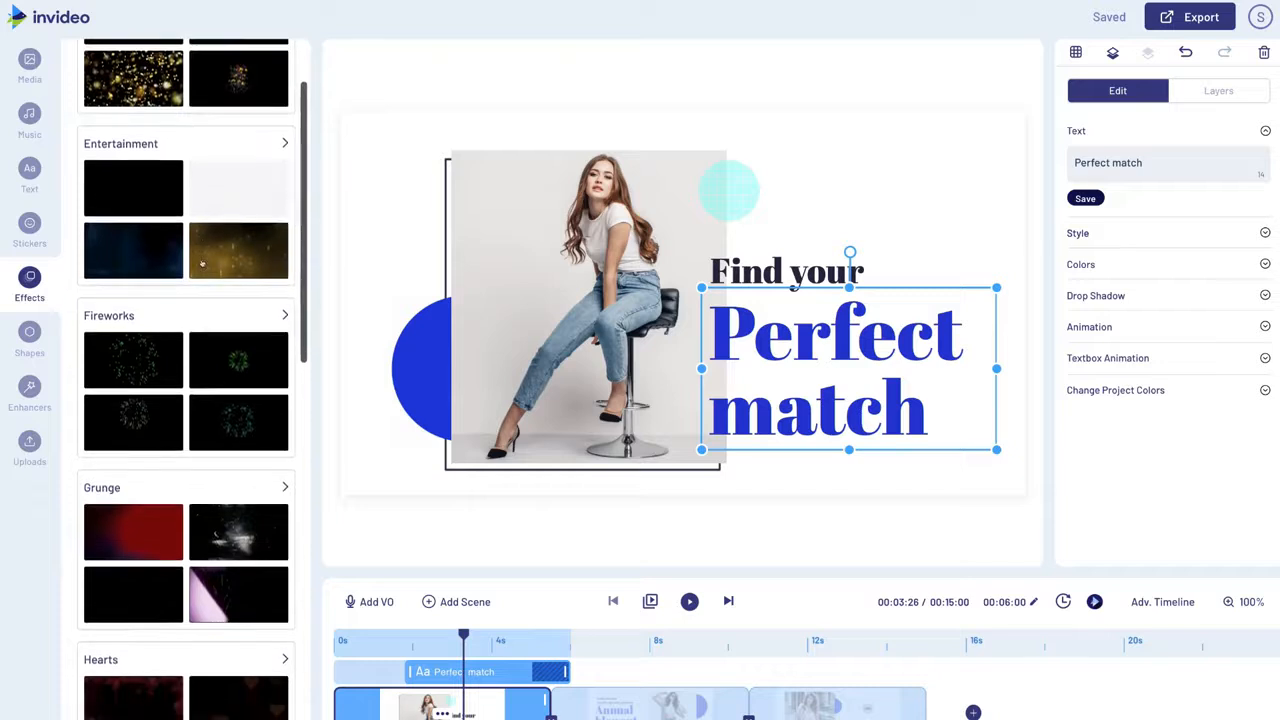
{"action": "scroll", "coordinate": [159, 196], "scroll_direction": "up", "scroll_amount": 2}
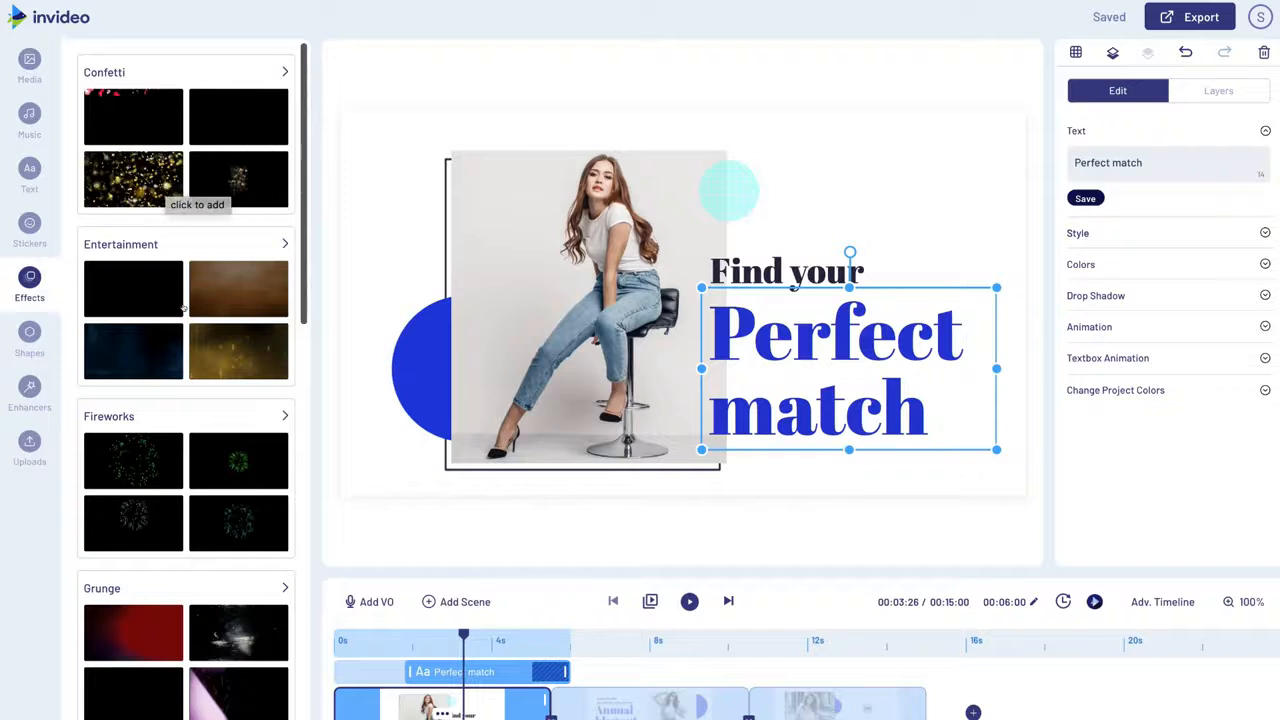
{"action": "scroll", "coordinate": [183, 310], "scroll_direction": "down", "scroll_amount": 6}
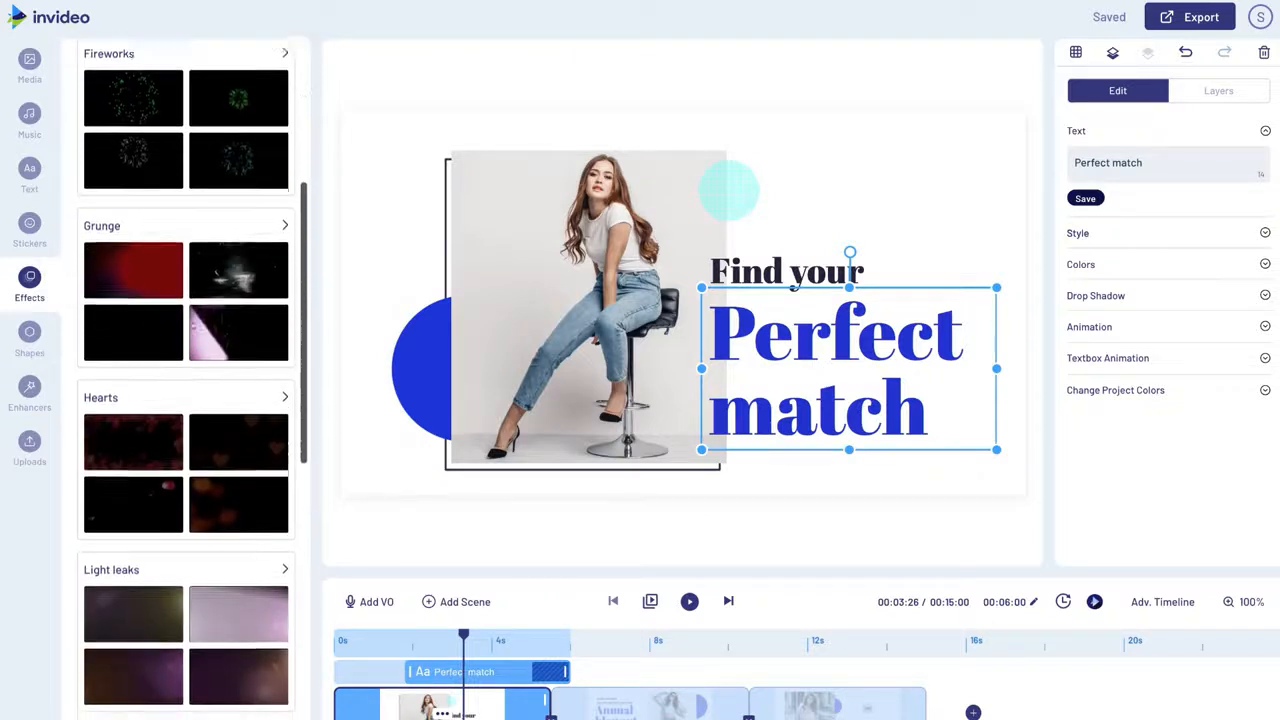
{"action": "scroll", "coordinate": [191, 323], "scroll_direction": "down", "scroll_amount": 4}
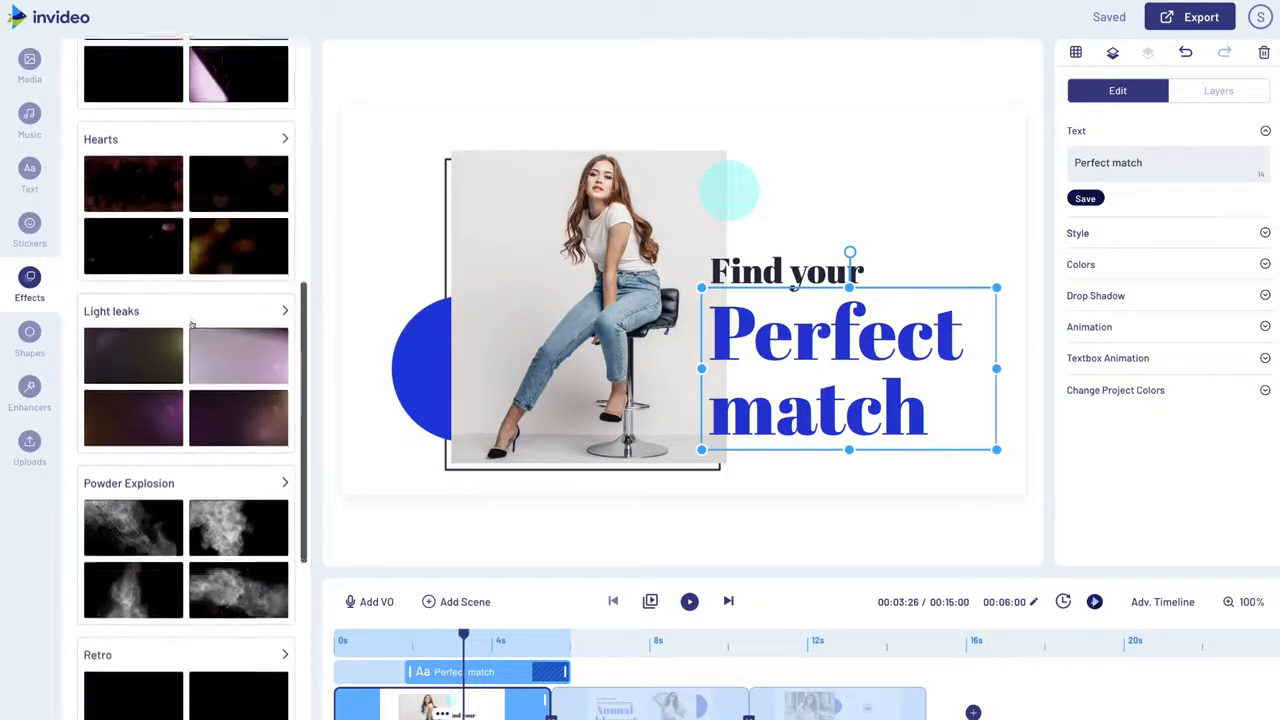
{"action": "scroll", "coordinate": [175, 310], "scroll_direction": "up", "scroll_amount": 1}
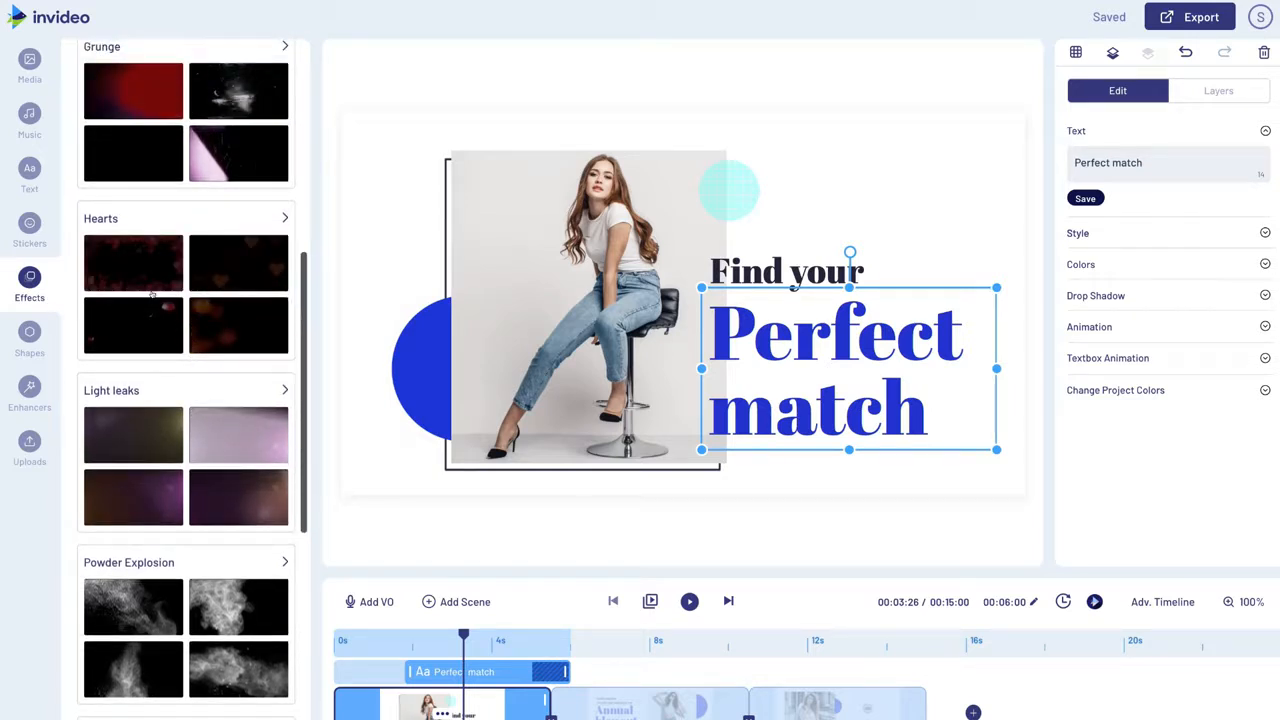
- Review the available shapes, the enhancer options and the uploaded media files
{"action": "left_click", "coordinate": [27, 330]}
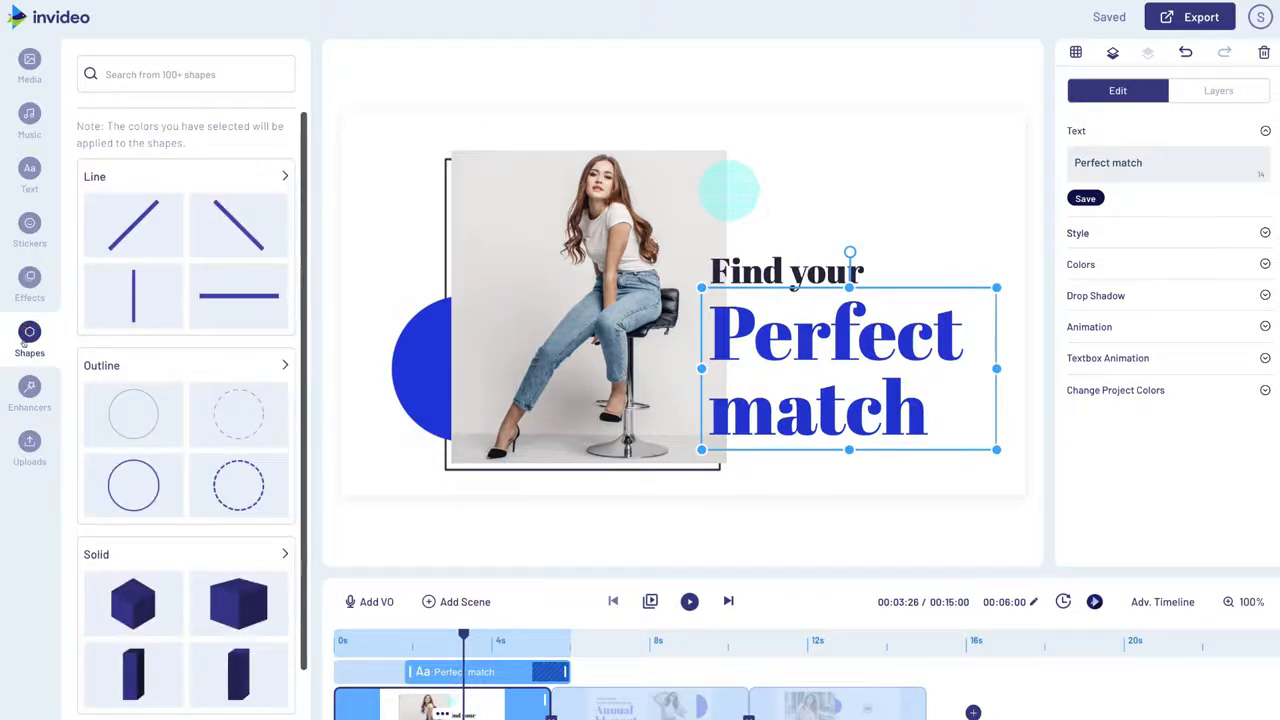
{"action": "left_click", "coordinate": [29, 390]}
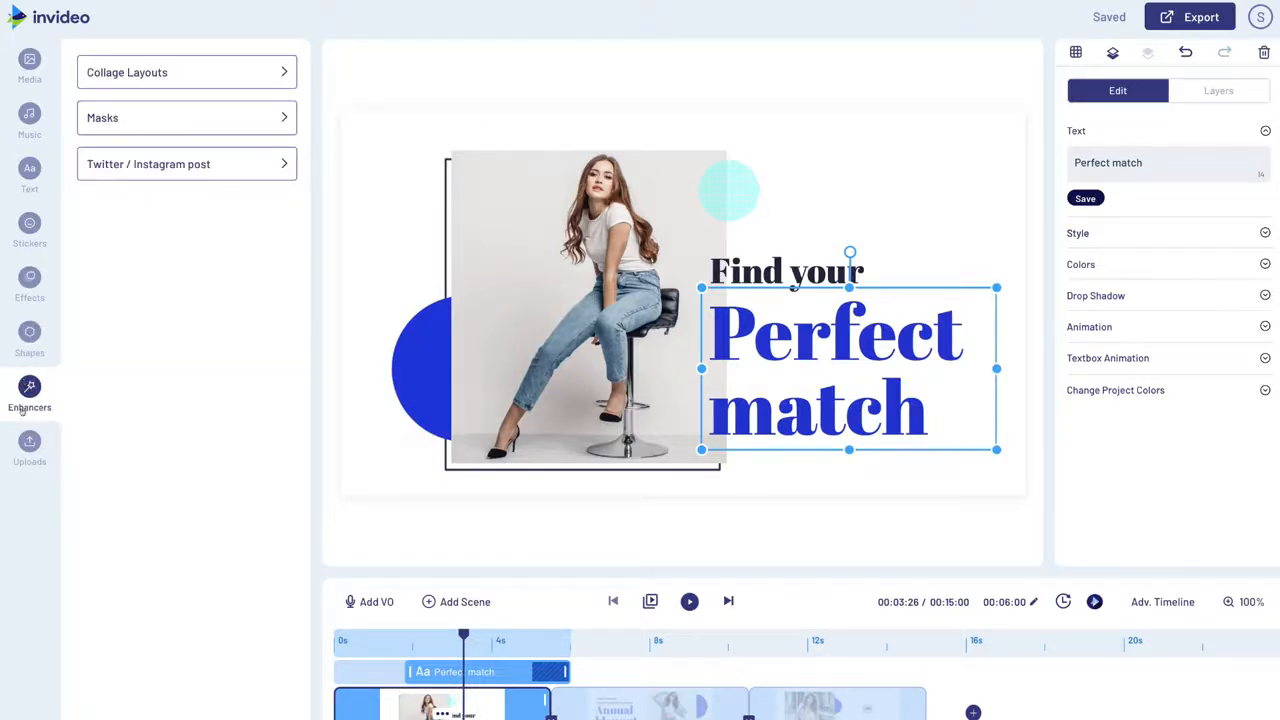
{"action": "left_click", "coordinate": [29, 445]}
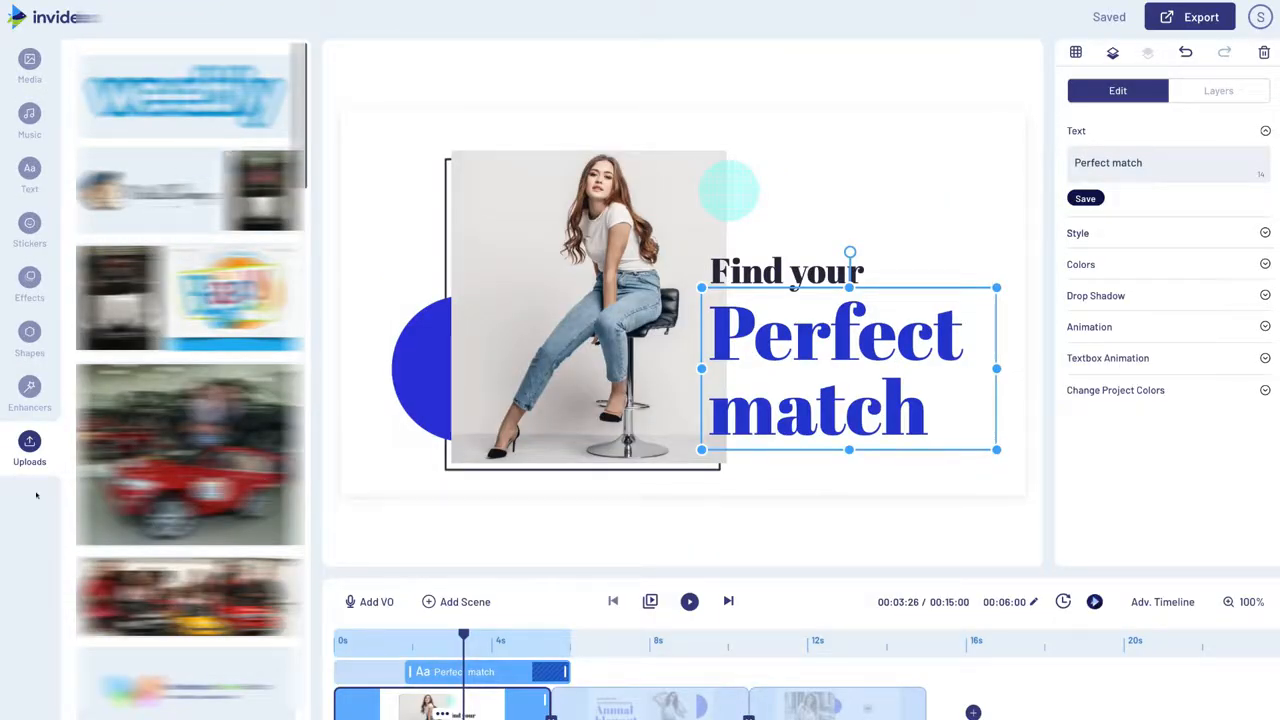
- Return to the stock media and view the editing options for the woman's image and the "Find your" text
{"action": "left_click", "coordinate": [24, 62]}
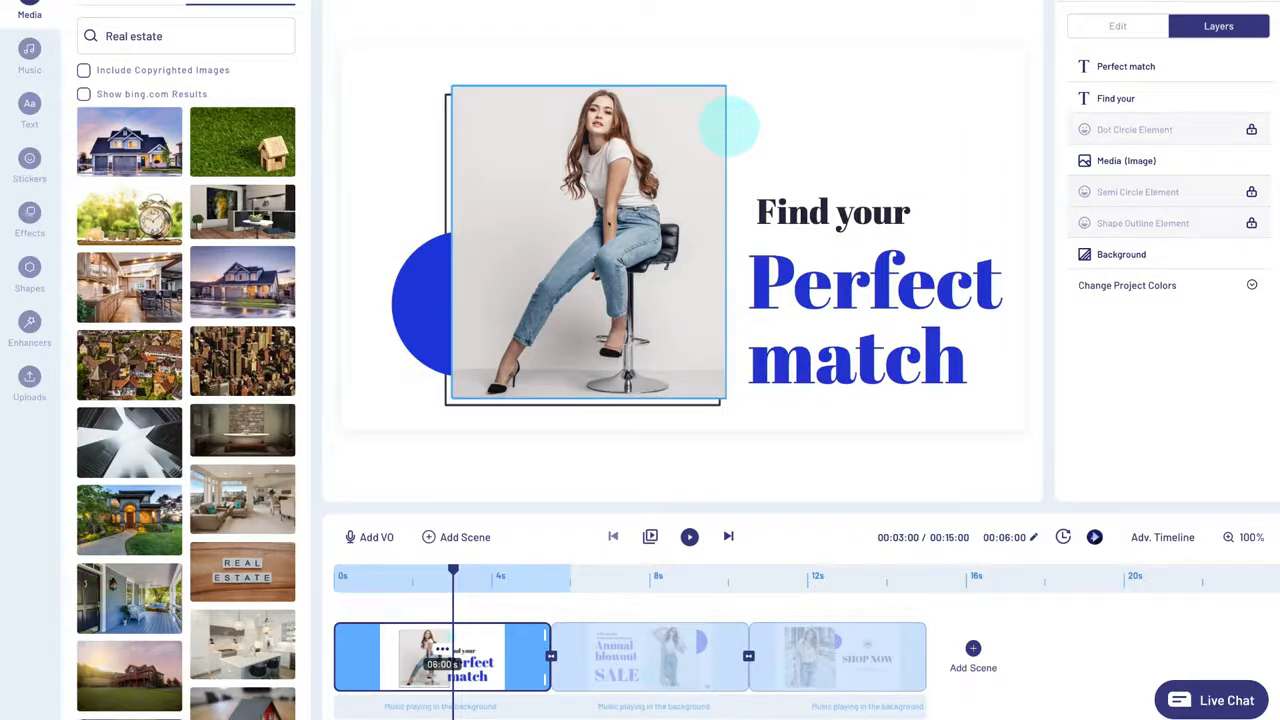
{"action": "left_click", "coordinate": [584, 287]}
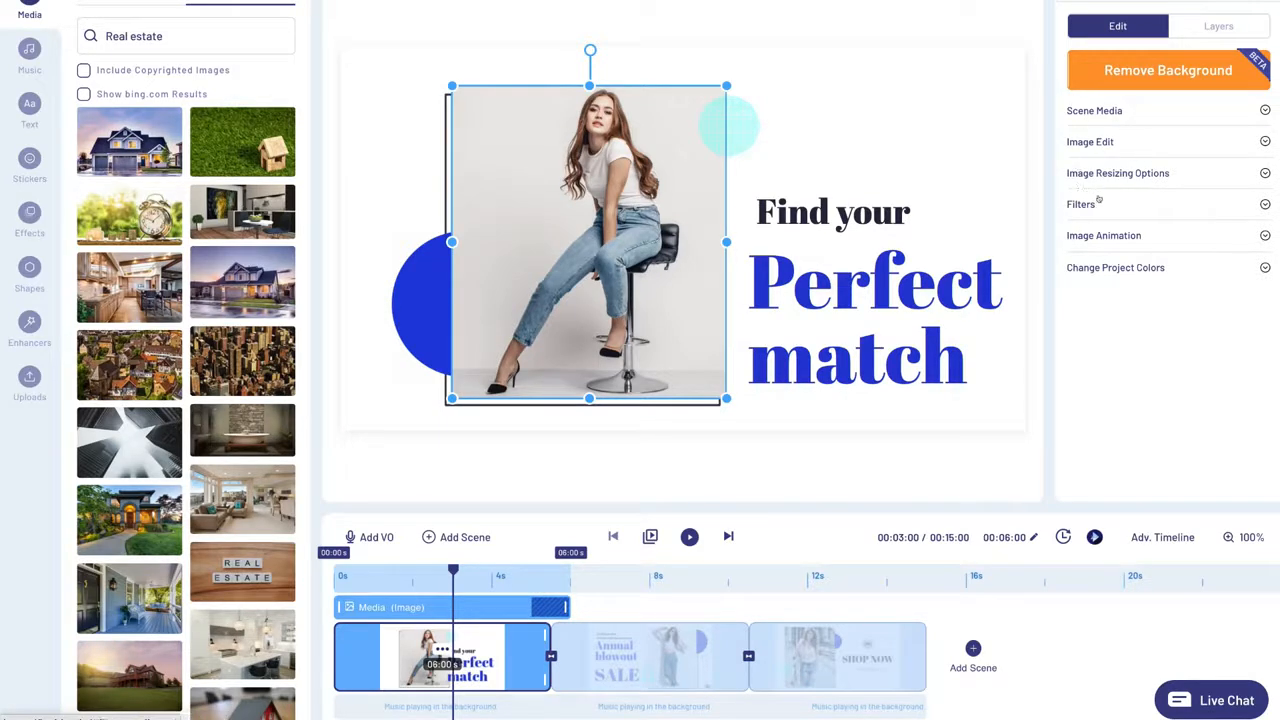
{"action": "left_click", "coordinate": [880, 222]}
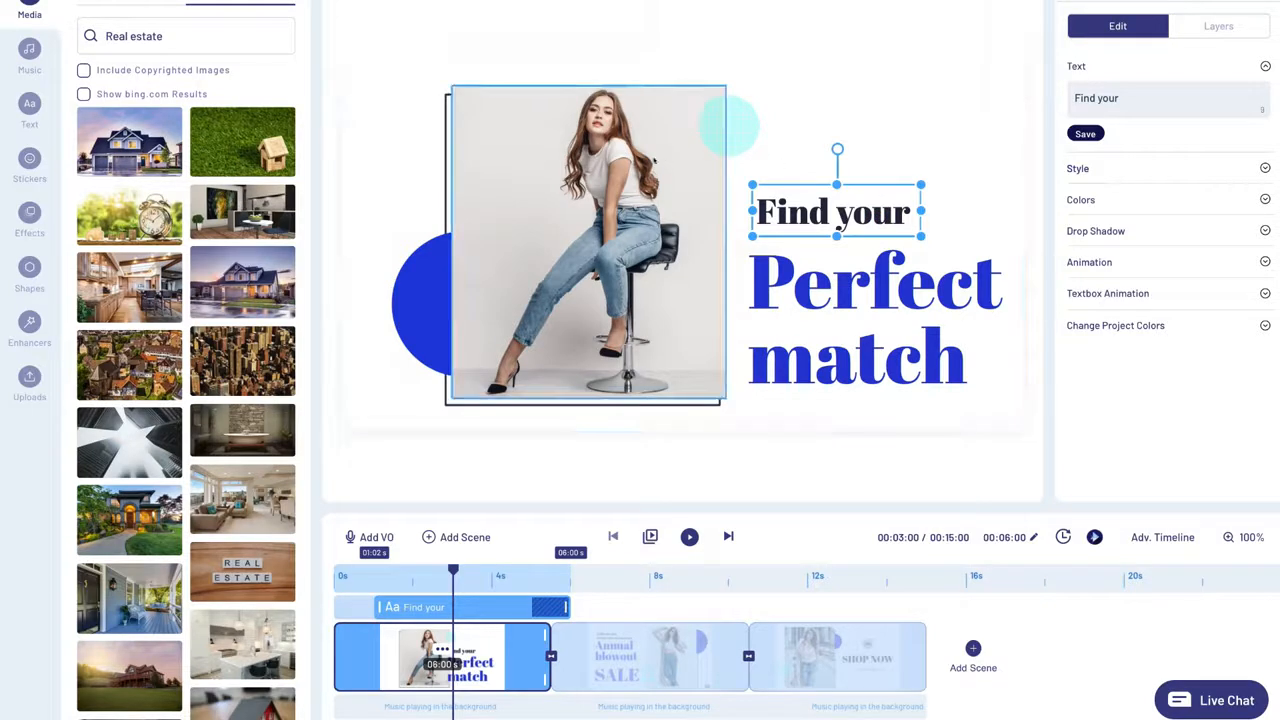
- Select the woman's image in the first scene and review the scene's list of layers
{"action": "left_click", "coordinate": [651, 157]}
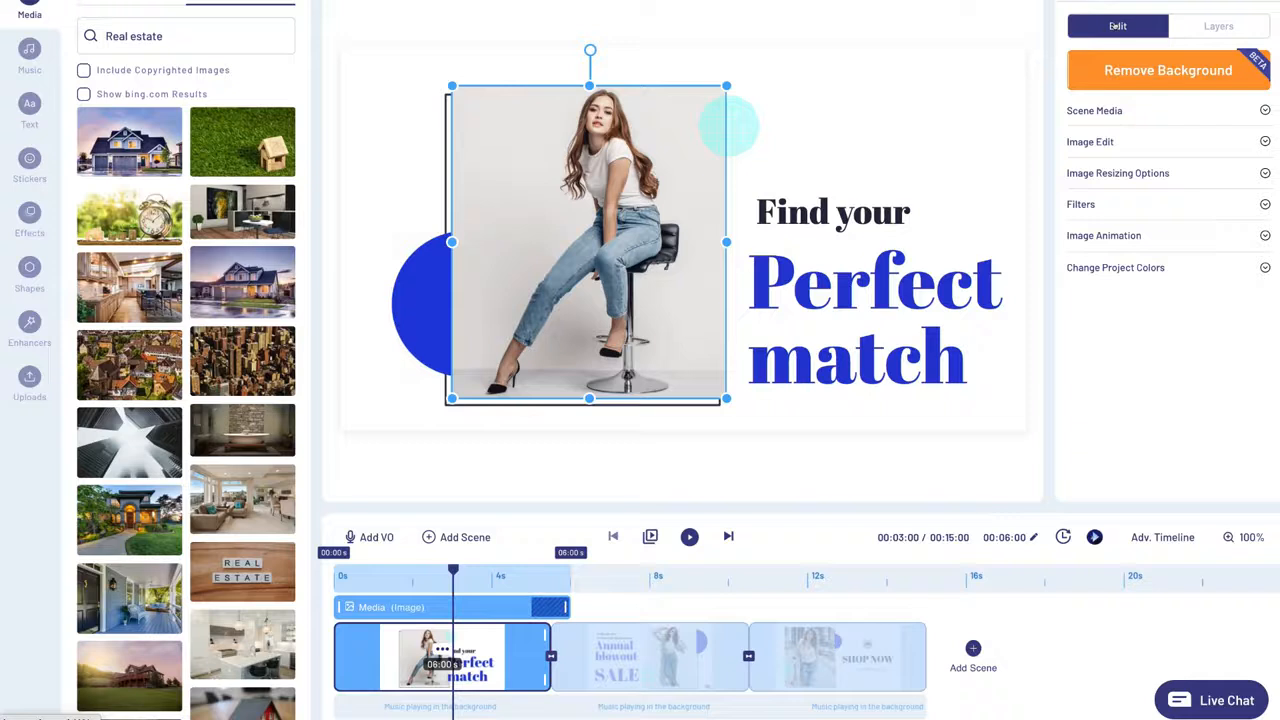
{"action": "left_click", "coordinate": [1185, 24]}
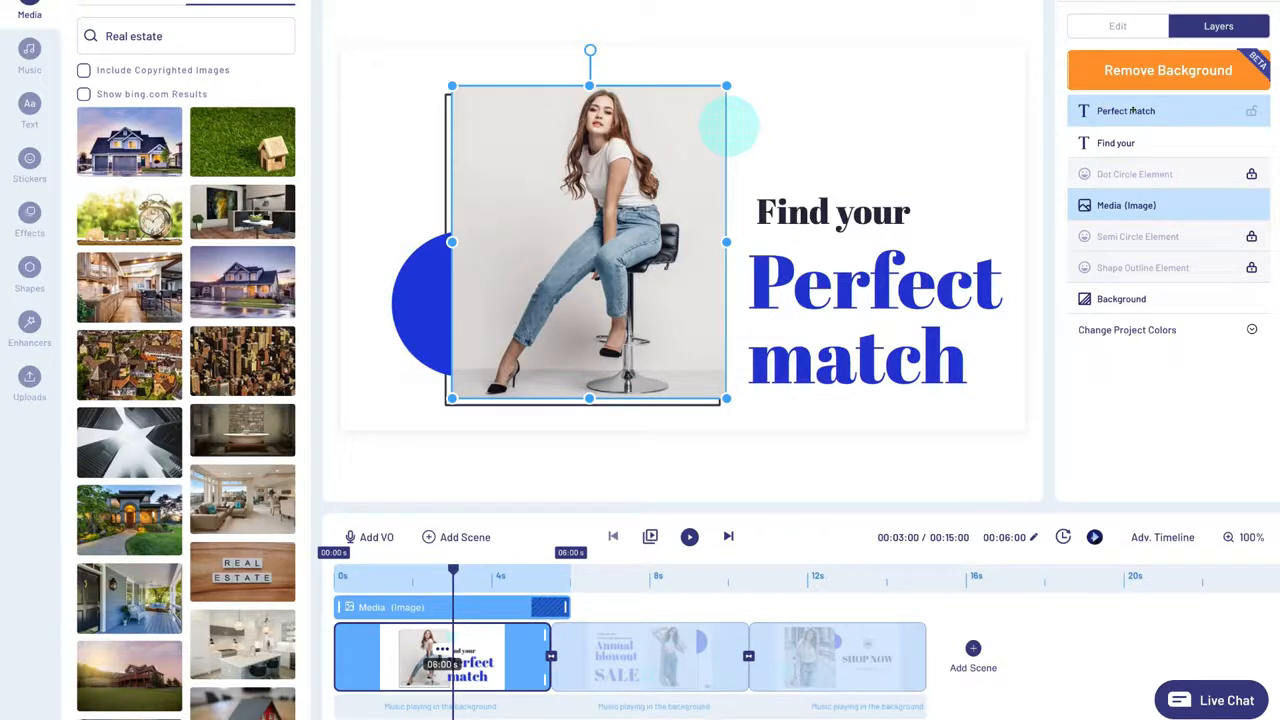
{"action": "left_click", "coordinate": [1045, 122]}
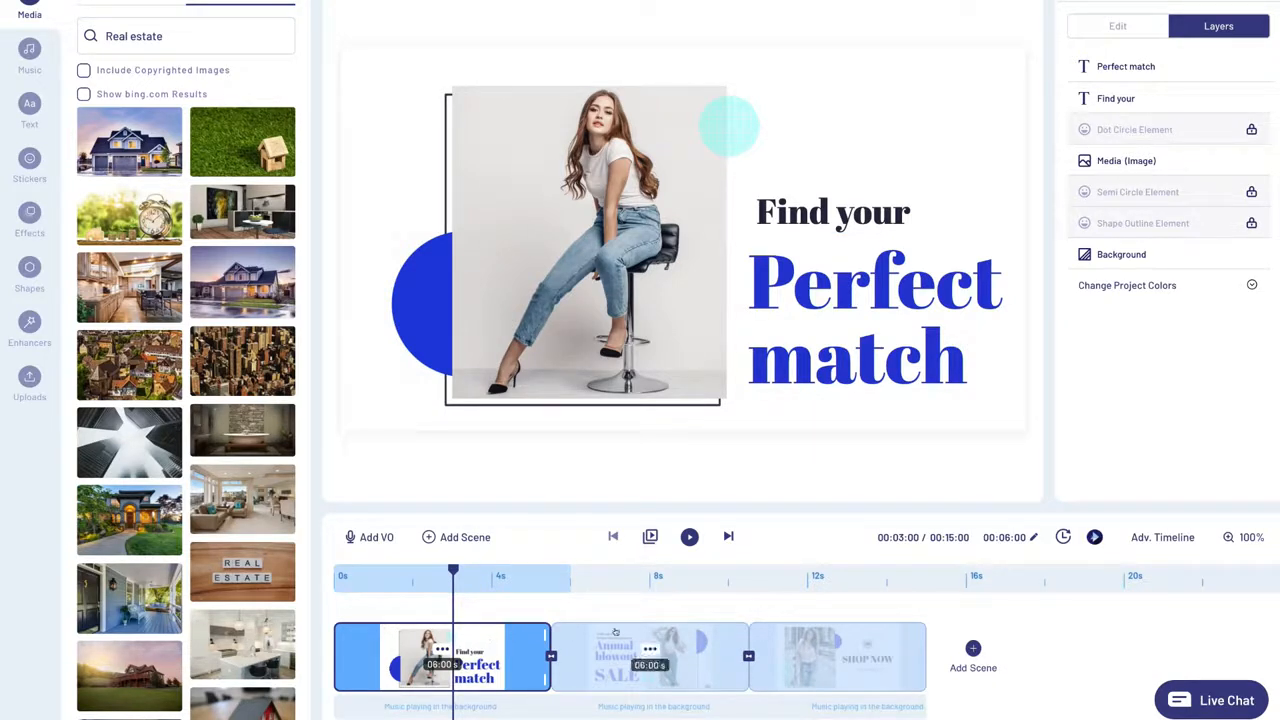
- Adjust the start times of the second scene's "Annual blowout" and "SALE" texts, with "SALE" starting at 07:23 s
{"action": "left_click", "coordinate": [670, 643]}
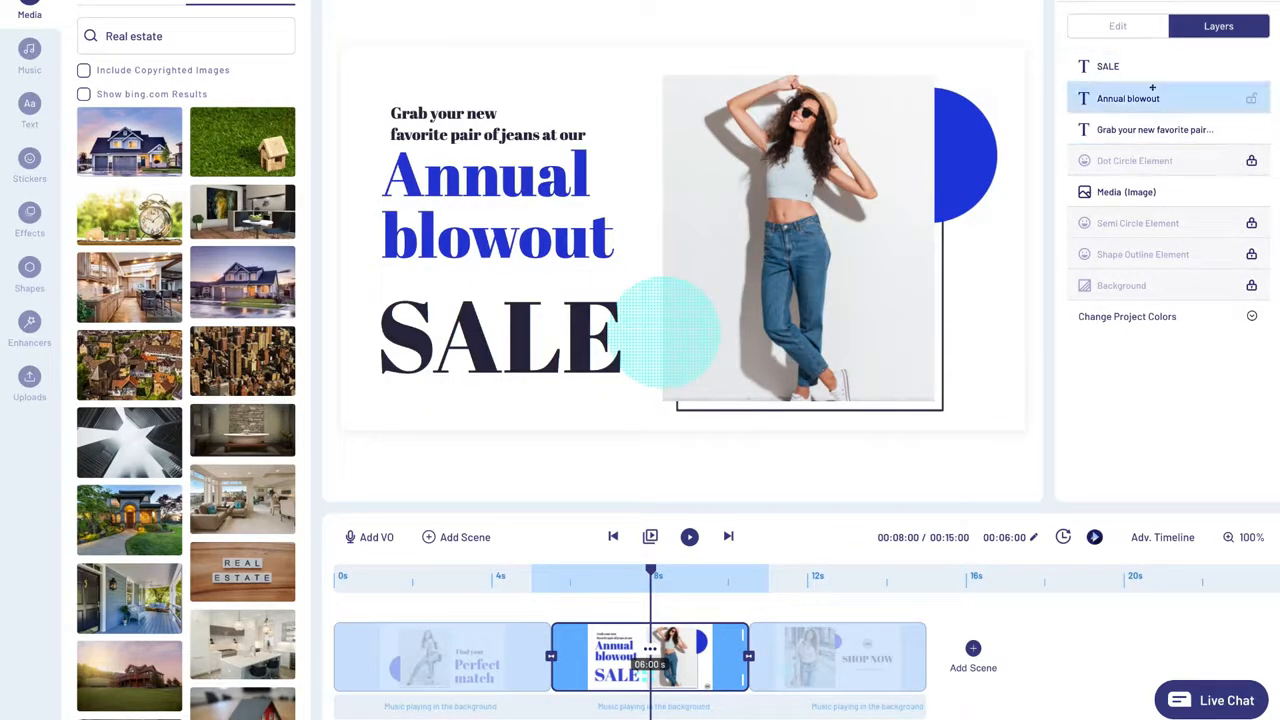
{"action": "left_click", "coordinate": [522, 215]}
{"action": "left_click", "coordinate": [467, 103]}
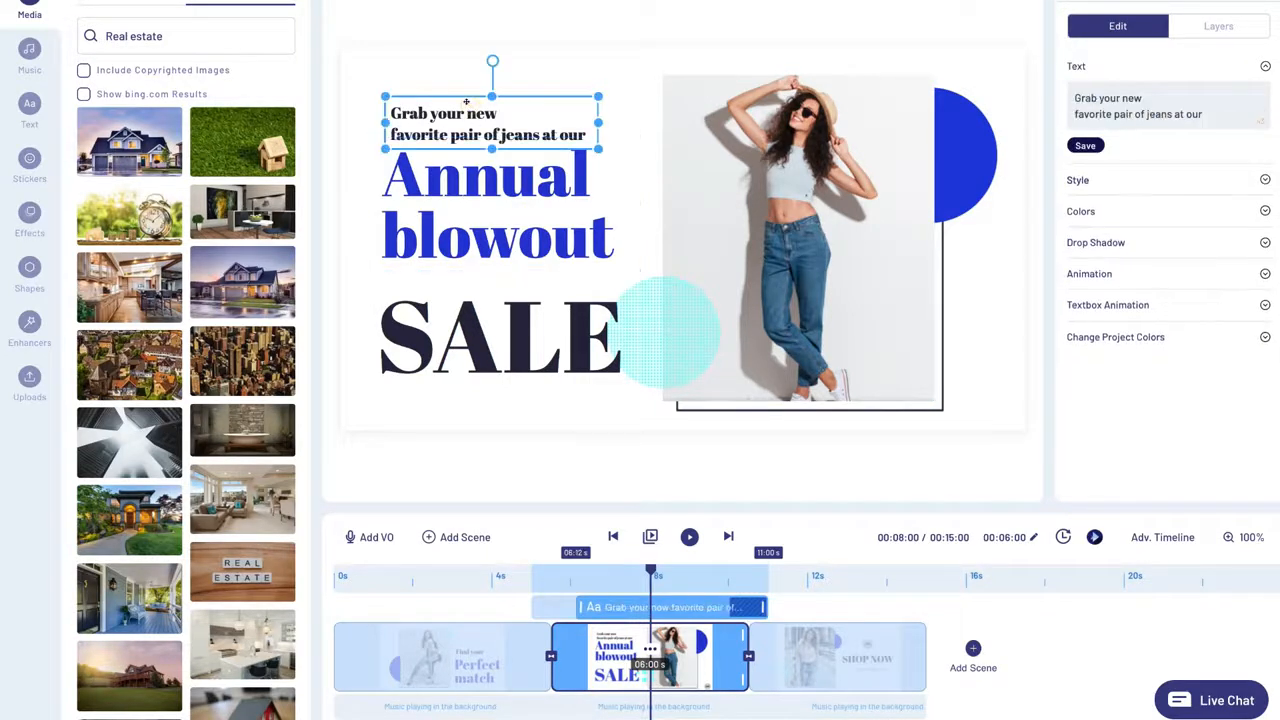
{"action": "left_click", "coordinate": [482, 199]}
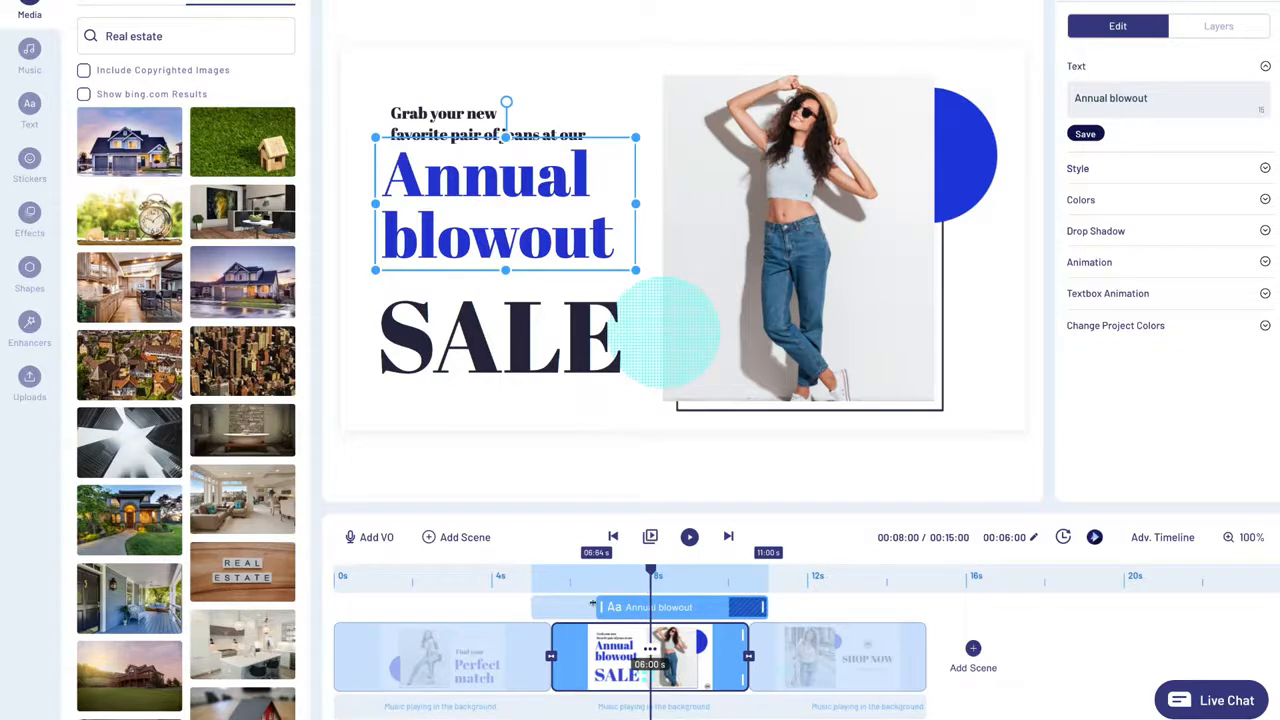
{"action": "mouse_move", "coordinate": [592, 604]}
{"action": "left_mouse_down"}
{"action": "mouse_move", "coordinate": [568, 604]}
{"action": "mouse_move", "coordinate": [595, 605]}
{"action": "left_mouse_up"}
{"action": "left_click", "coordinate": [535, 341]}
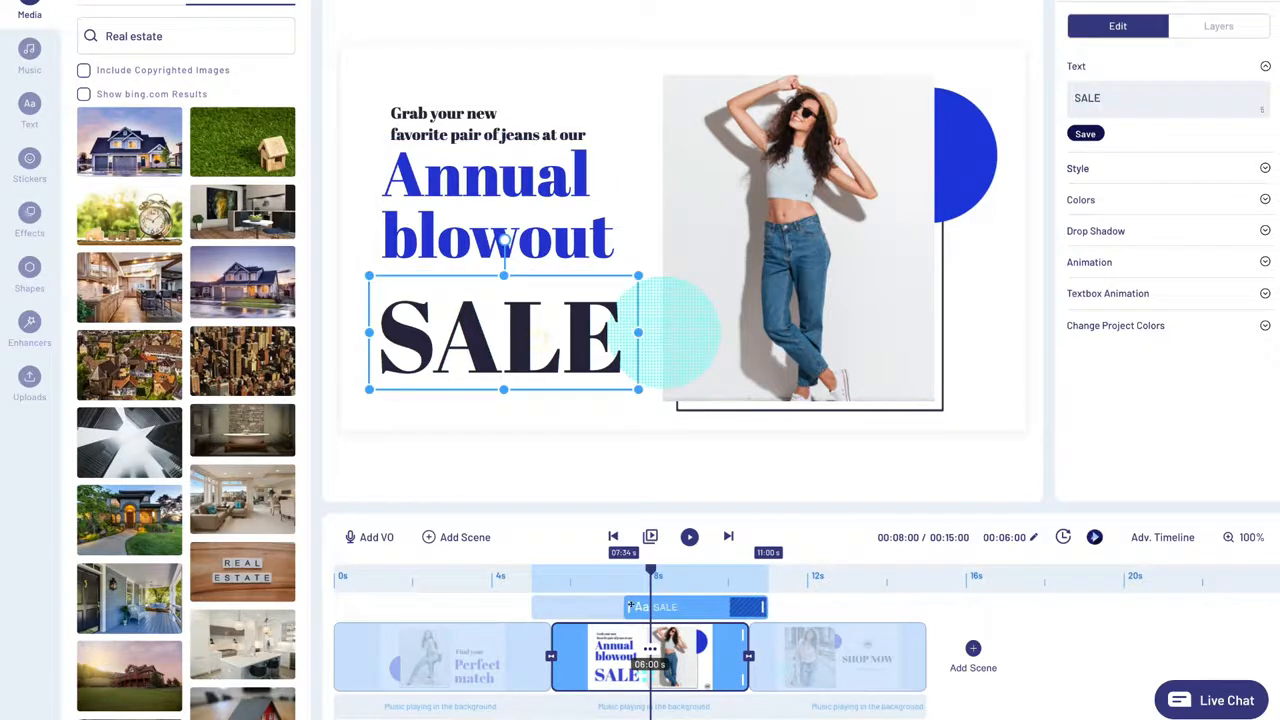
{"action": "left_click_drag", "start_coordinate": [620, 604], "coordinate": [617, 605]}
- Play a preview of all scenes and return to editing
{"action": "left_click", "coordinate": [688, 537]}
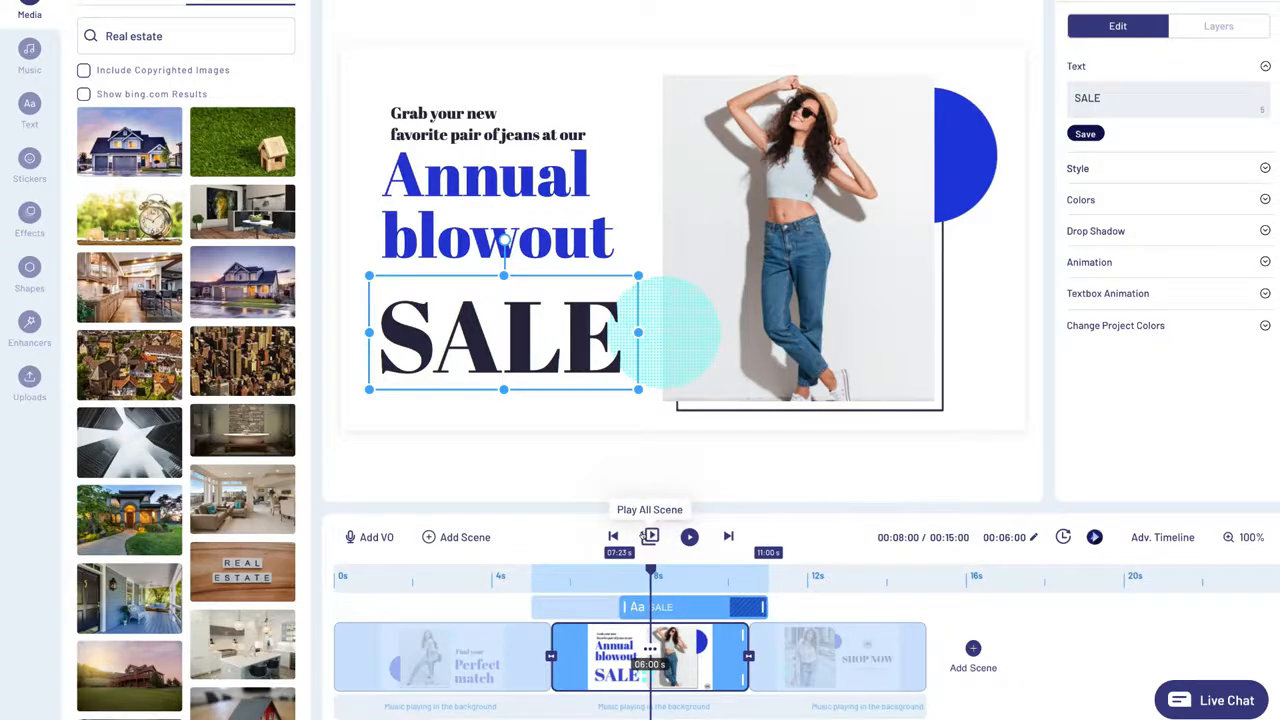
{"action": "left_click", "coordinate": [650, 537]}
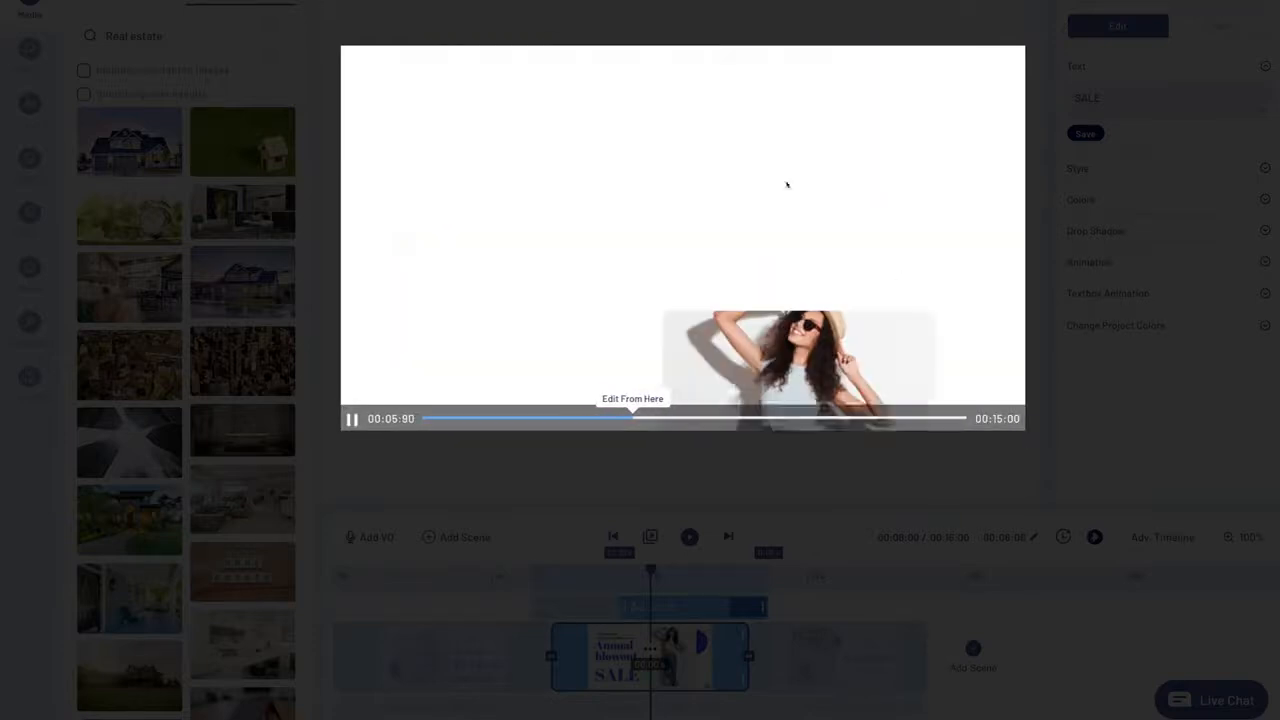
{"action": "left_click", "coordinate": [863, 479]}
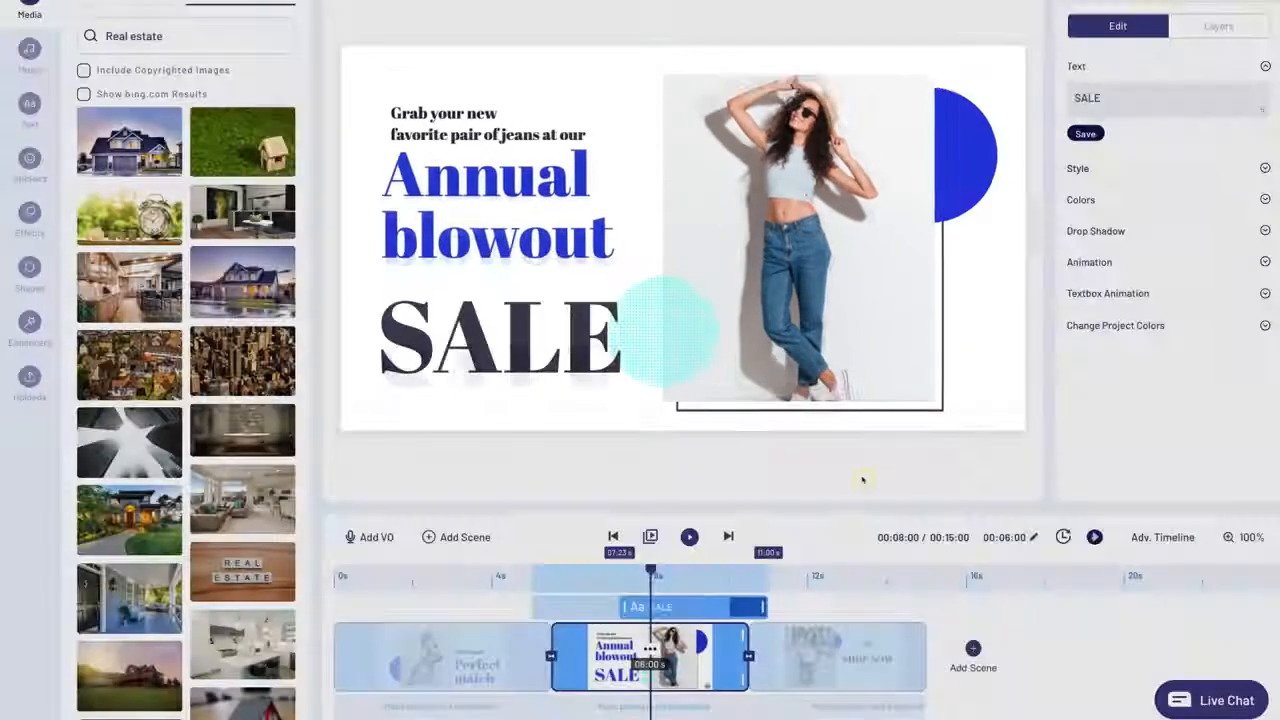
- Extend the third scene's duration to 05:11 s
{"action": "left_click", "coordinate": [791, 643]}
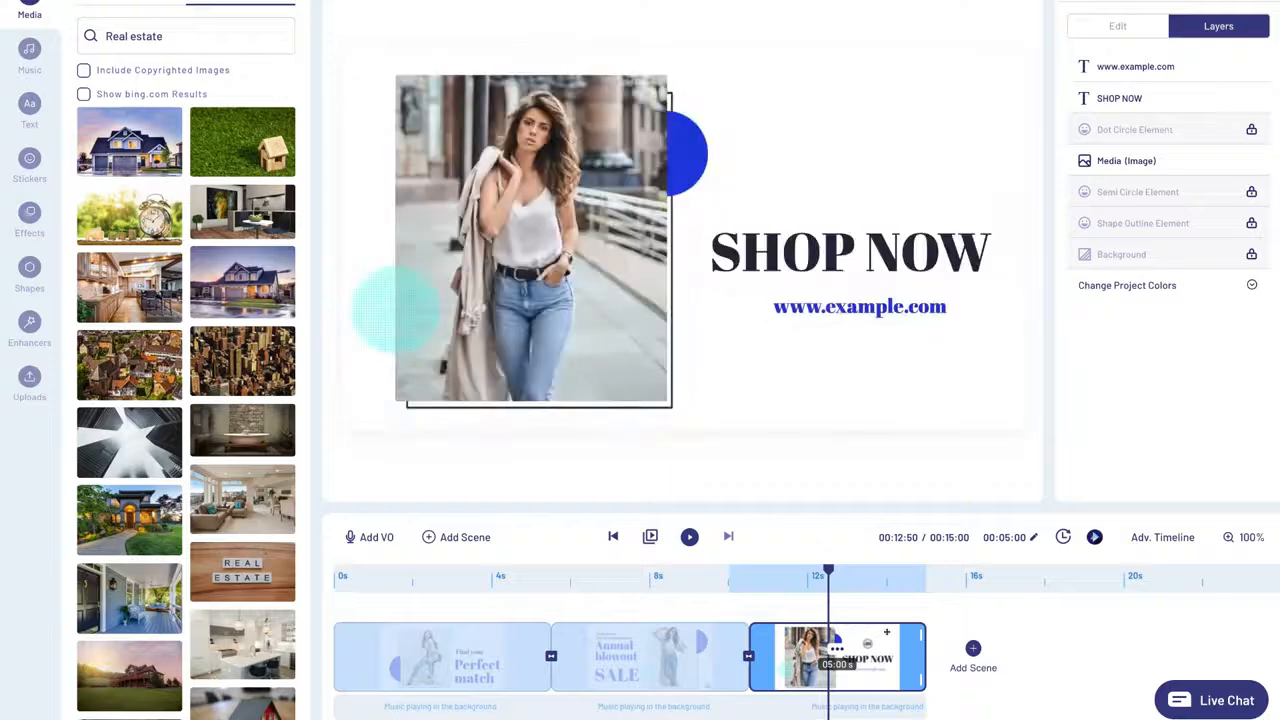
{"action": "mouse_move", "coordinate": [916, 631]}
{"action": "left_mouse_down"}
{"action": "mouse_move", "coordinate": [955, 631]}
{"action": "mouse_move", "coordinate": [930, 631]}
{"action": "left_mouse_up"}
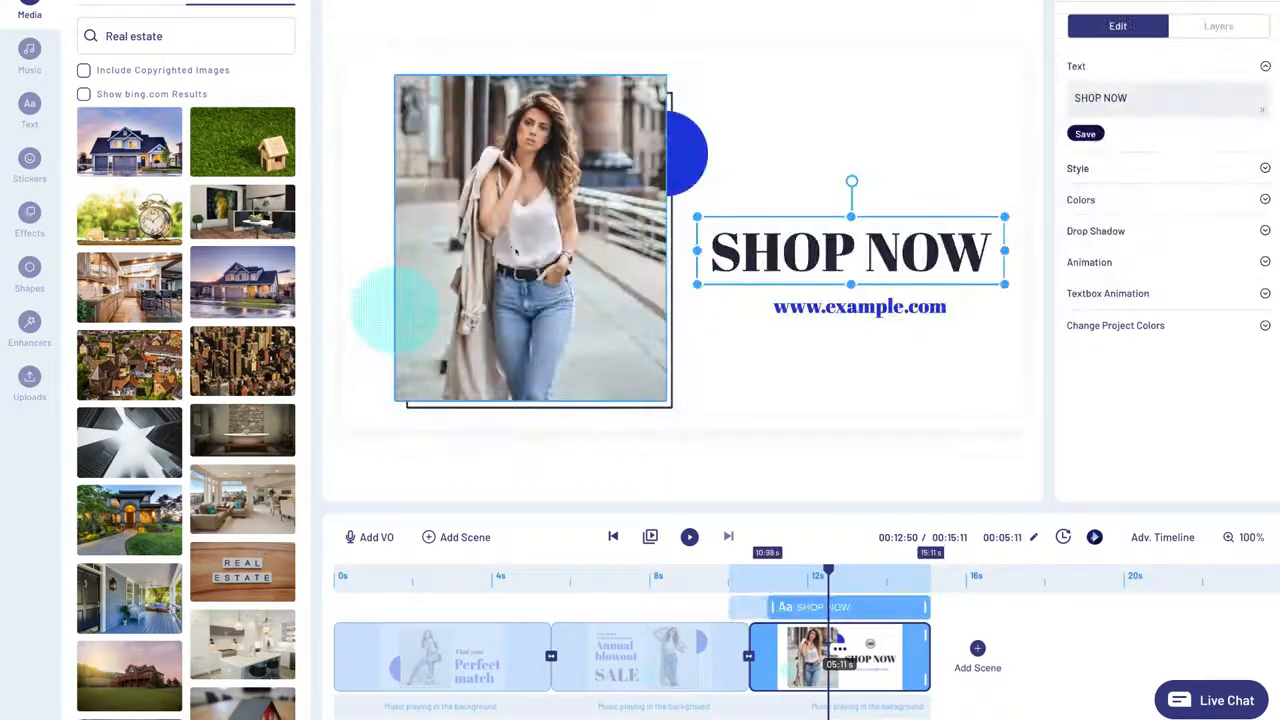
- Replace the woman's image in the third scene with the first house photo from the stock results, and preview the scene
{"action": "left_click", "coordinate": [513, 247]}
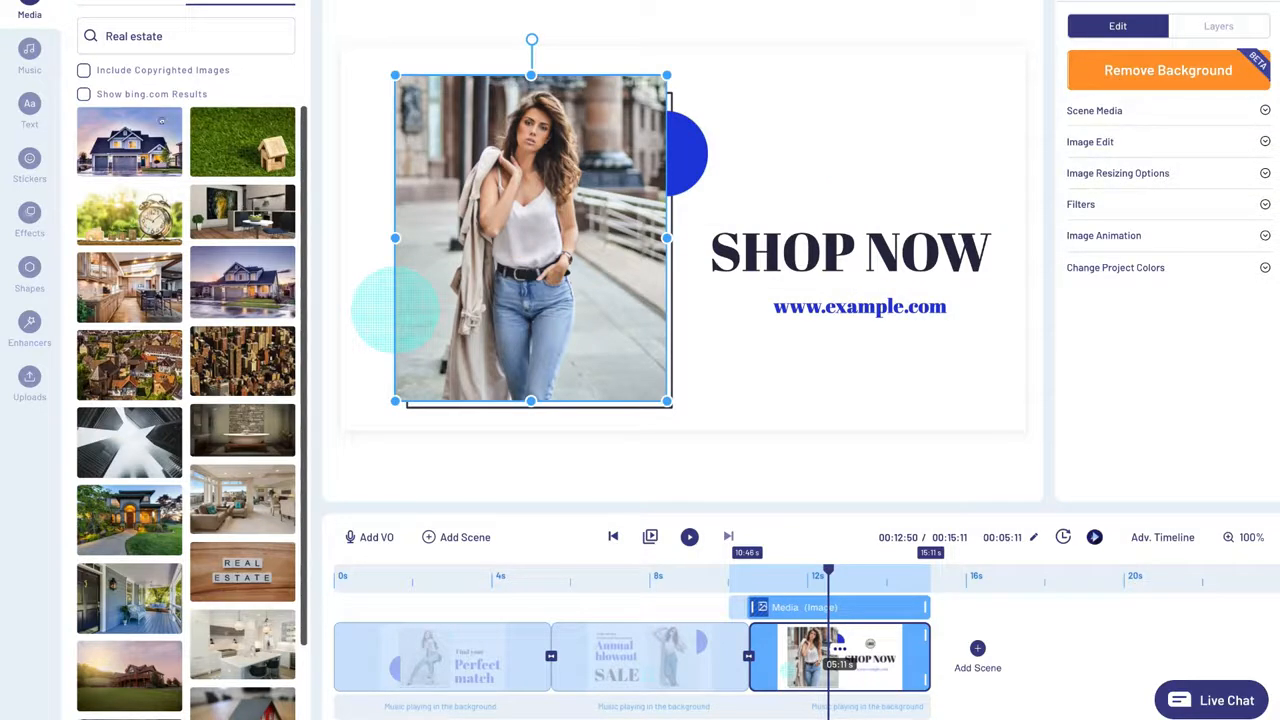
{"action": "left_click_drag", "start_coordinate": [117, 145], "coordinate": [513, 232]}
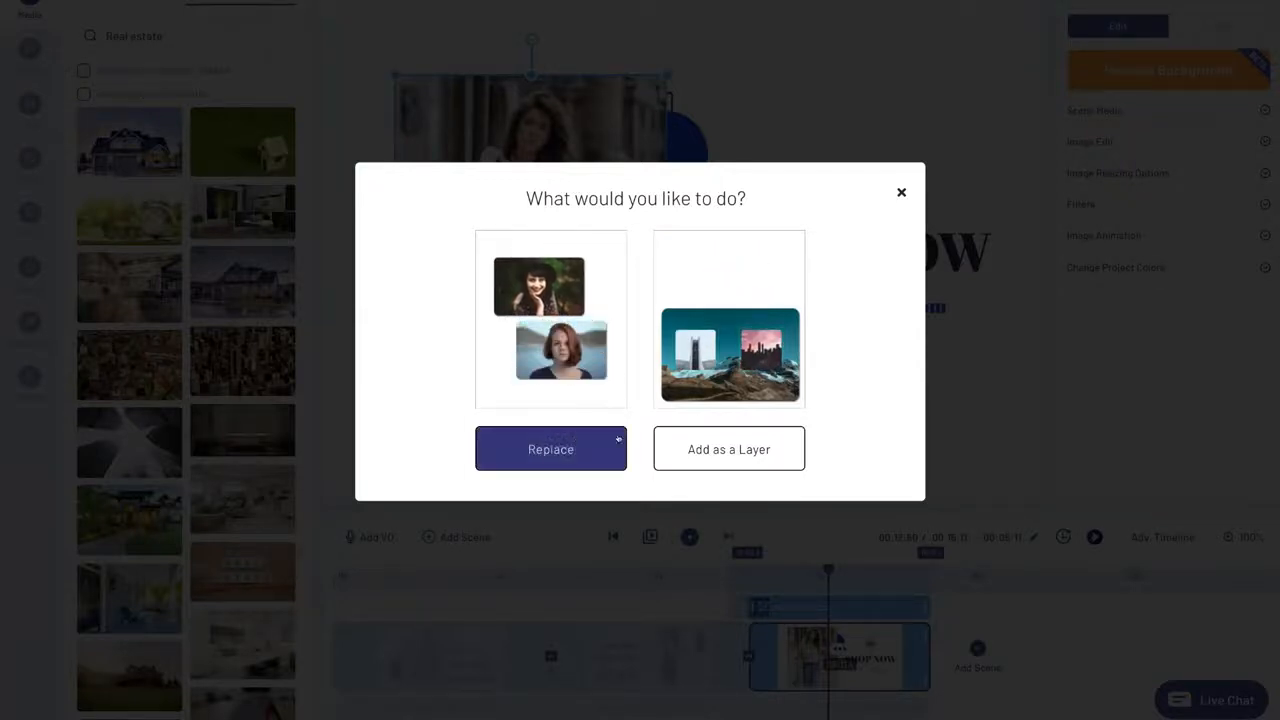
{"action": "left_click", "coordinate": [556, 444]}
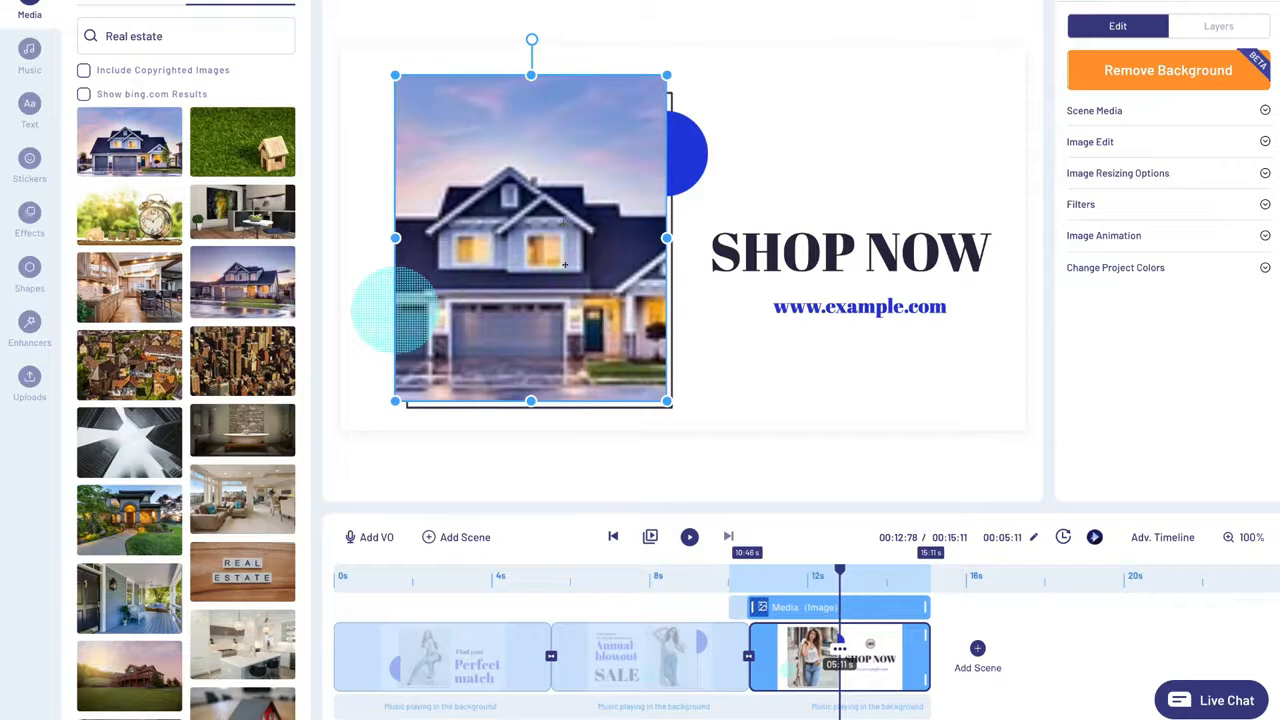
{"action": "left_click", "coordinate": [688, 536]}
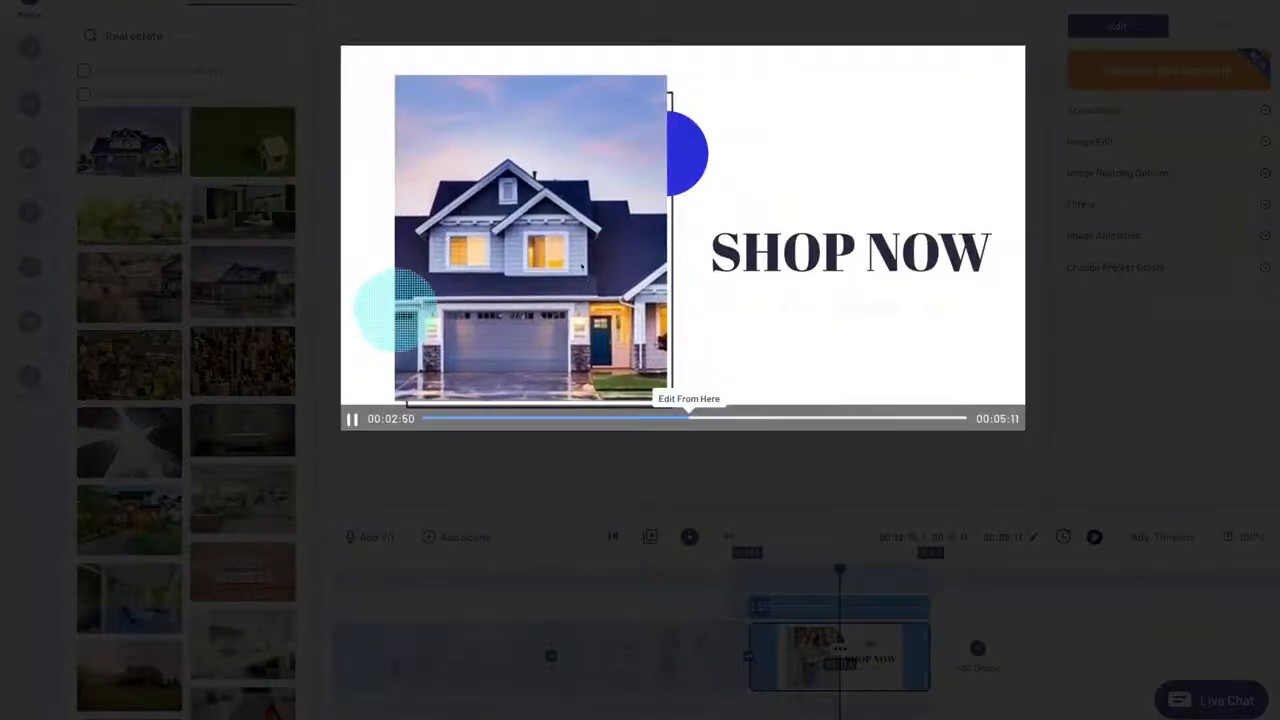
{"action": "left_click", "coordinate": [699, 553]}
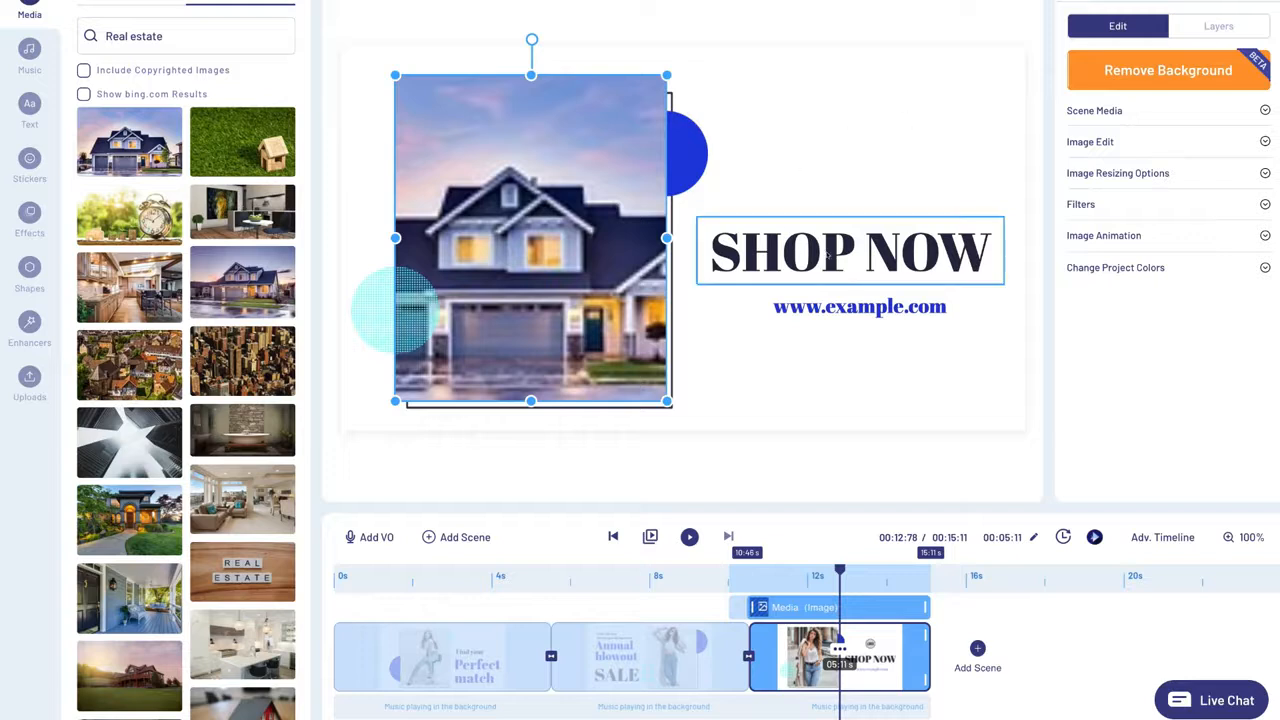
- Review the text, style, color and drop shadow options of the "SHOP NOW" text
{"action": "left_click", "coordinate": [846, 254]}
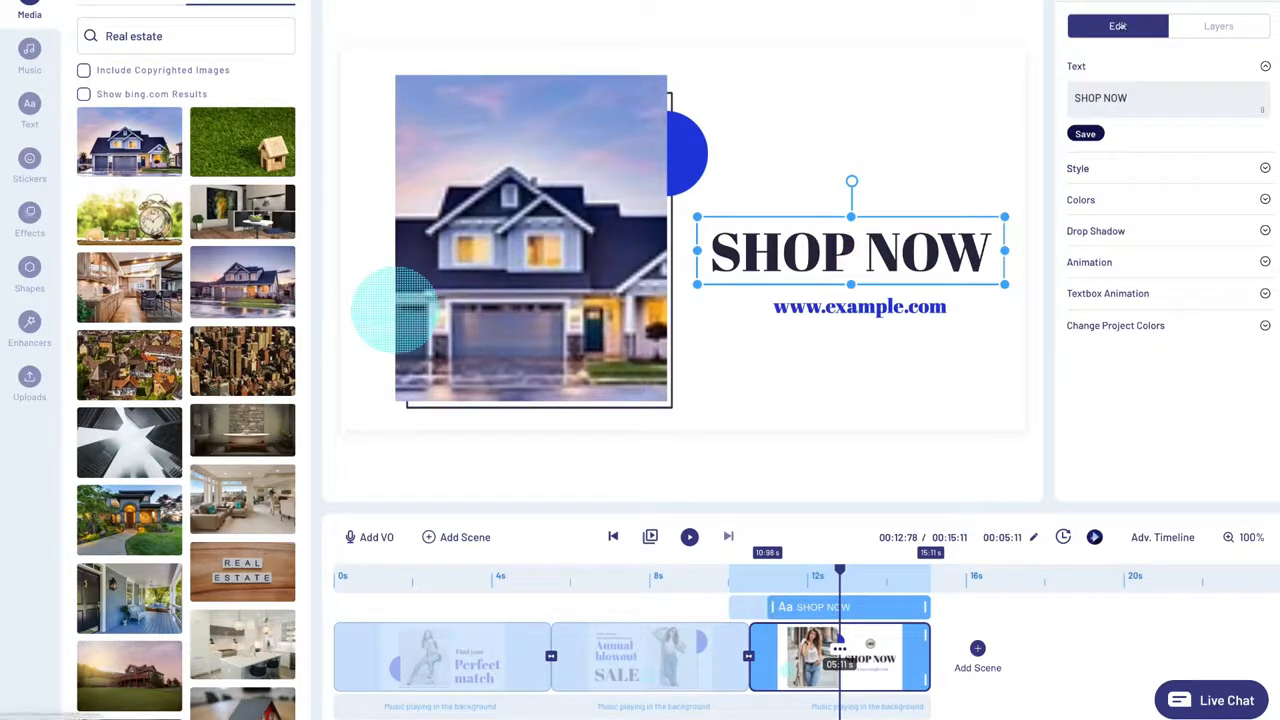
{"action": "left_click", "coordinate": [1134, 97]}
{"action": "left_click", "coordinate": [1110, 163]}
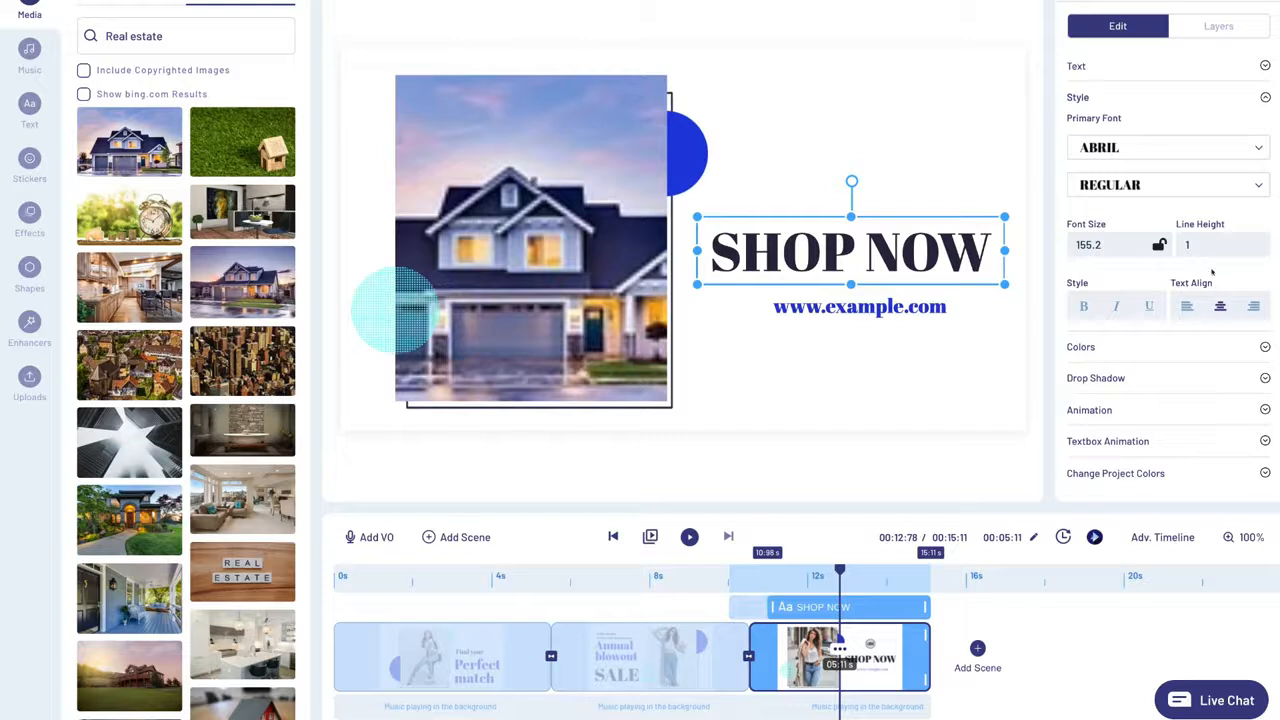
{"action": "left_click", "coordinate": [1114, 345]}
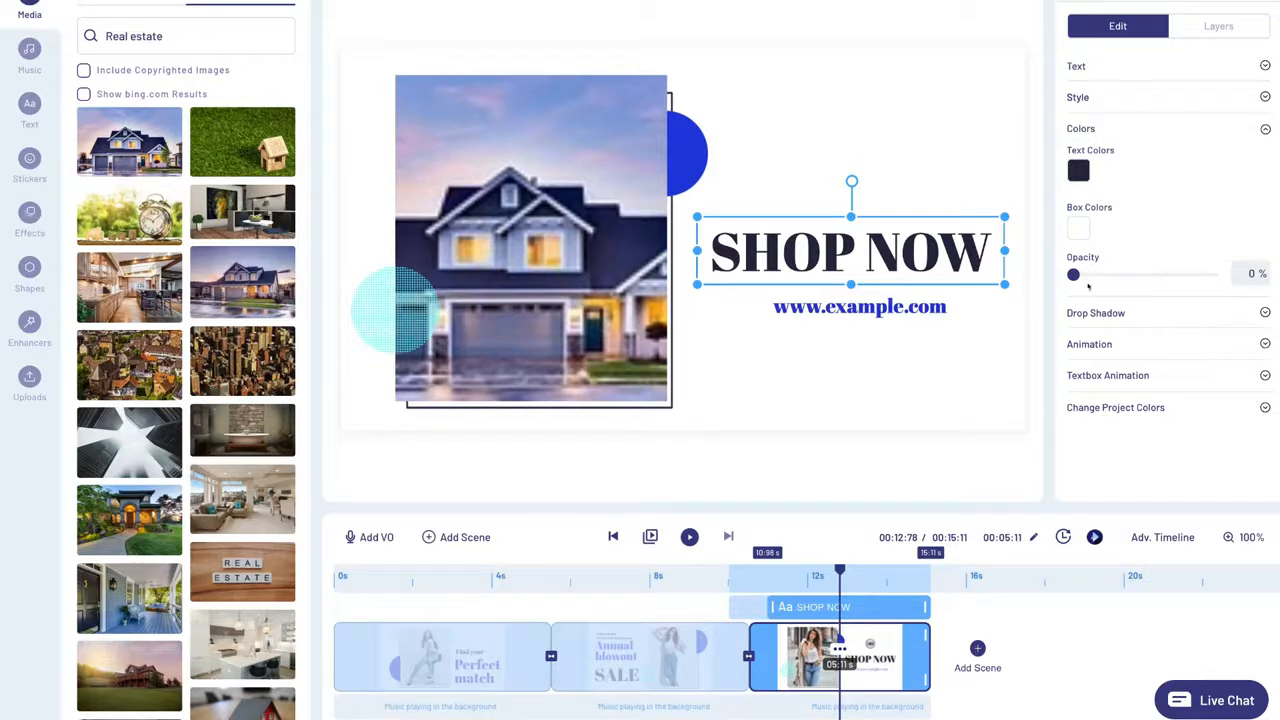
{"action": "left_click", "coordinate": [1092, 313]}
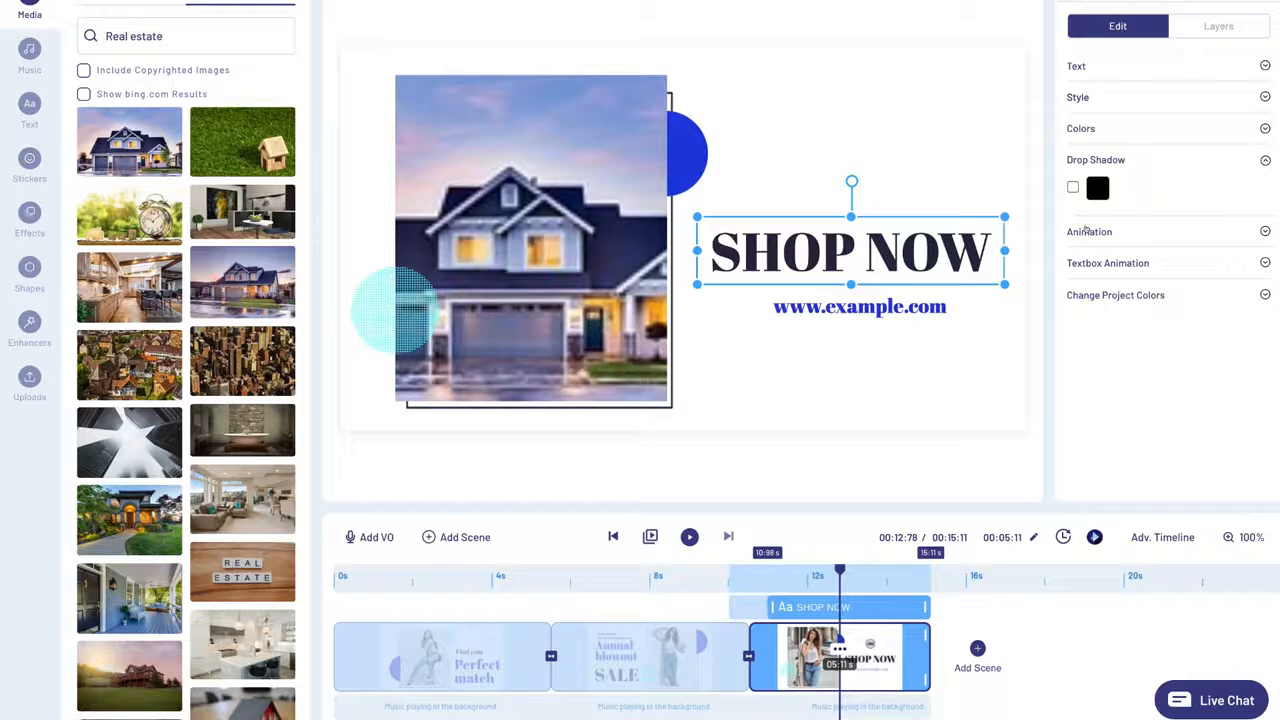
- Set the "SHOP NOW" text's entrance animation to Zoom In with a duration of 1.2 s and preview the scene
{"action": "left_click", "coordinate": [1086, 231]}
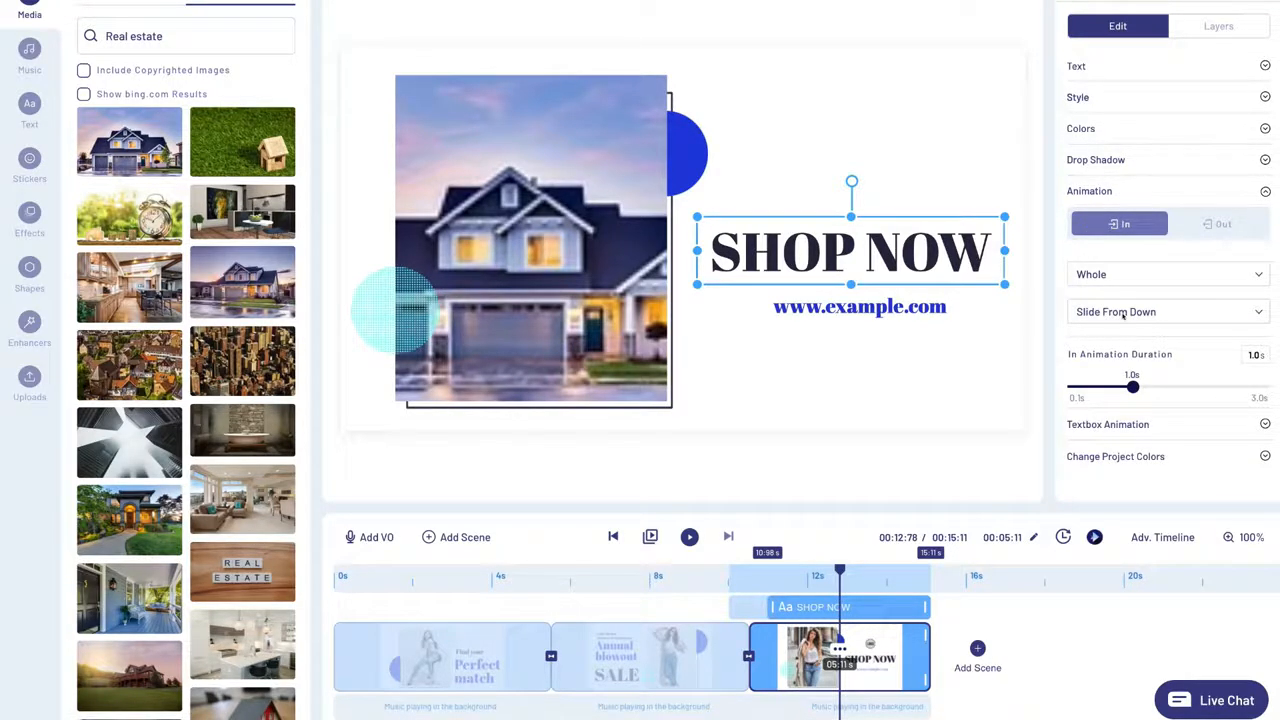
{"action": "left_click", "coordinate": [1122, 314]}
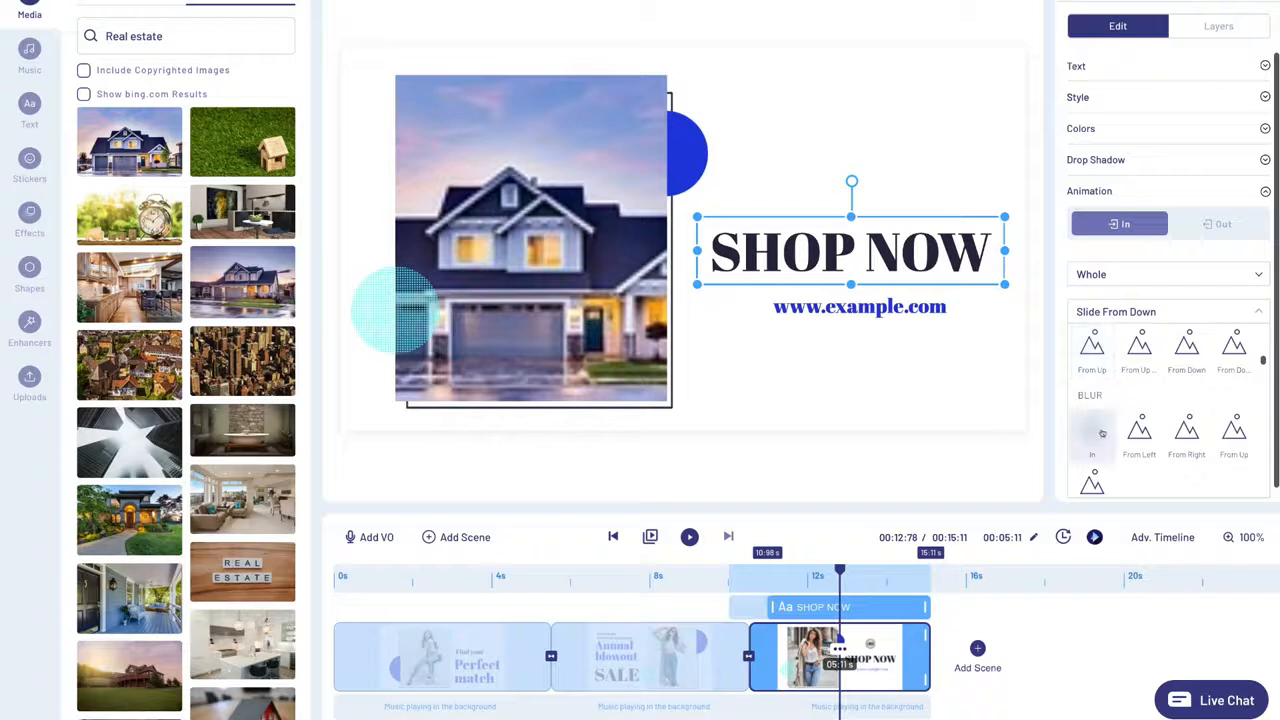
{"action": "scroll", "coordinate": [1096, 400], "scroll_direction": "down", "scroll_amount": 2}
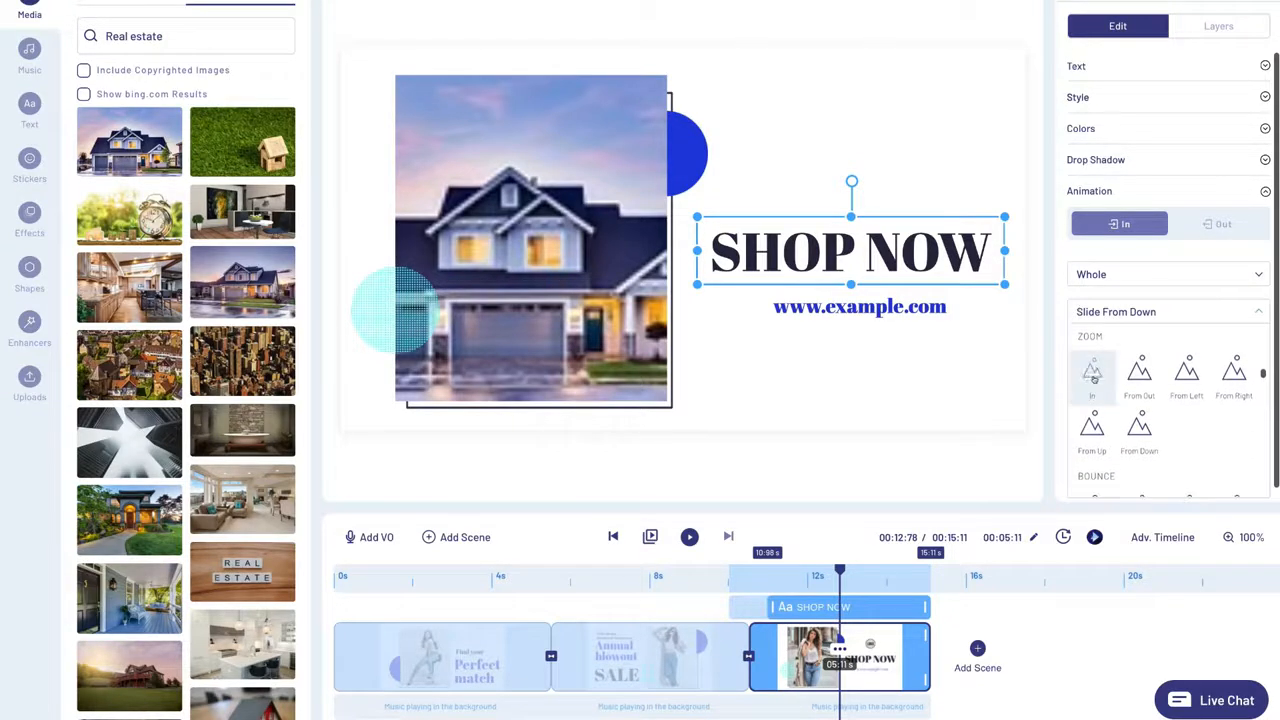
{"action": "left_click", "coordinate": [1093, 373]}
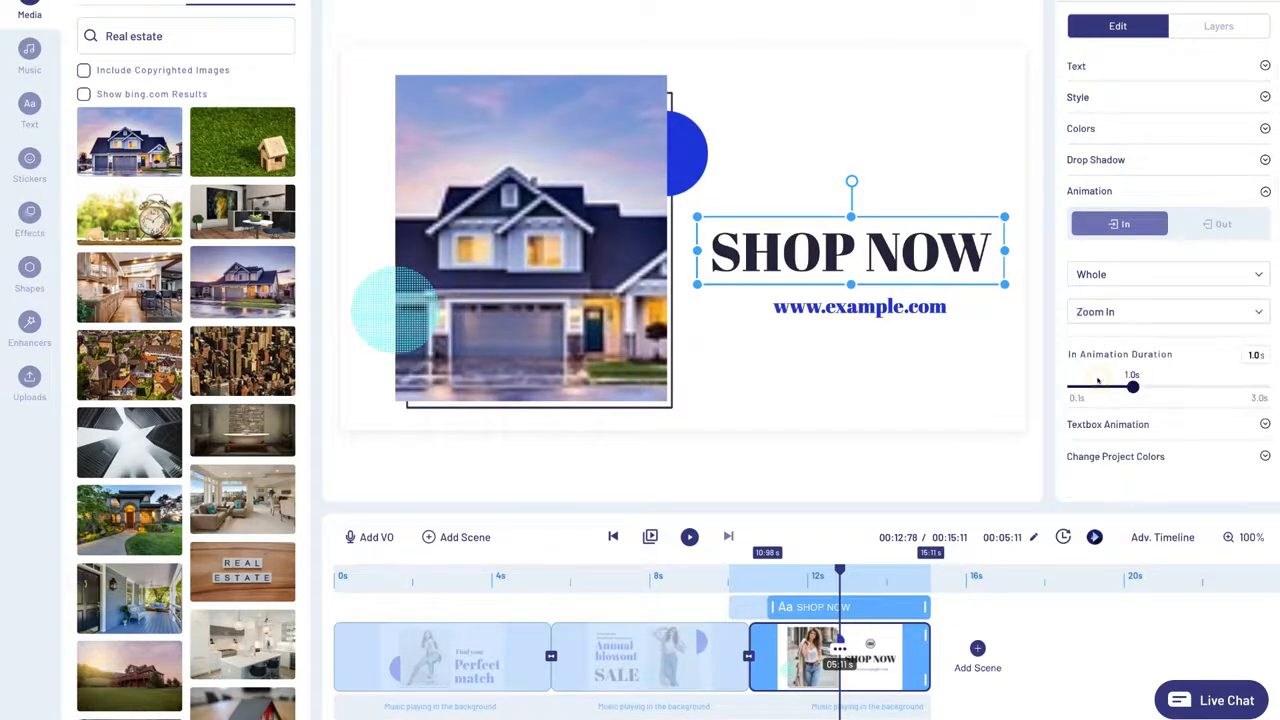
{"action": "mouse_move", "coordinate": [1129, 390]}
{"action": "left_mouse_down"}
{"action": "mouse_move", "coordinate": [1180, 388]}
{"action": "mouse_move", "coordinate": [1145, 388]}
{"action": "left_mouse_up"}
{"action": "left_click", "coordinate": [689, 537]}
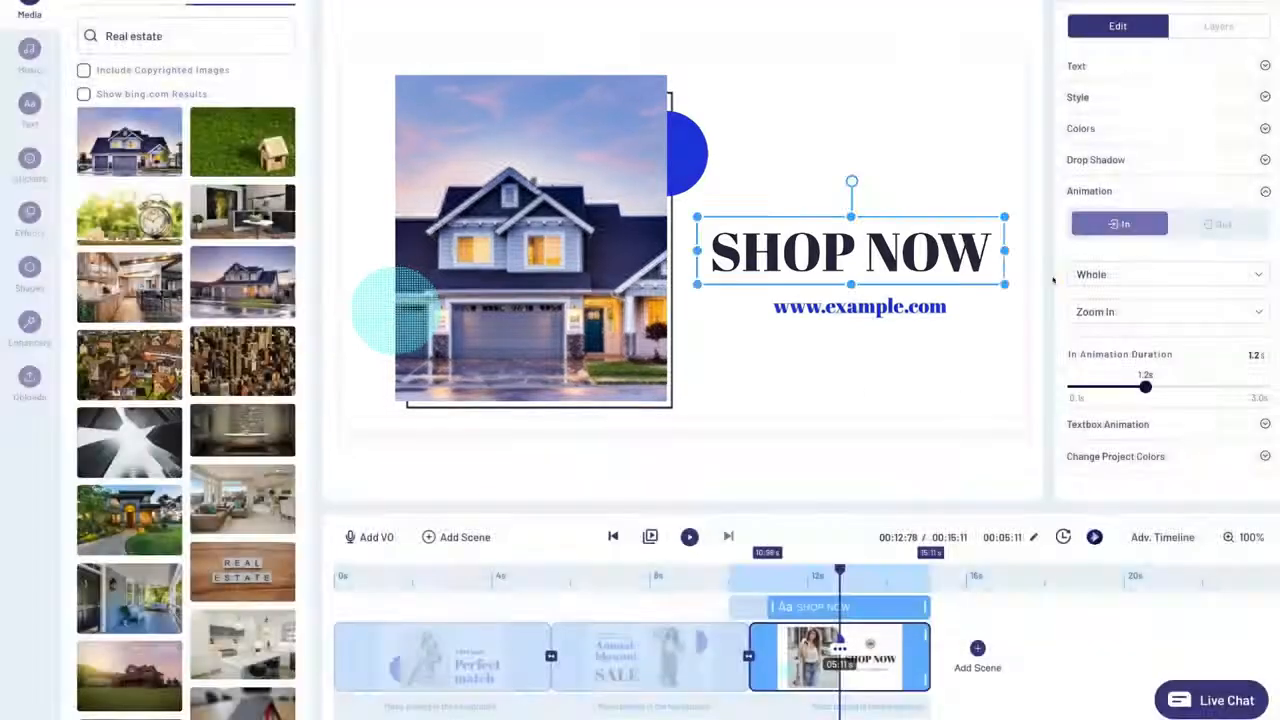
- View the textbox animation options of the "SHOP NOW" text and the project color options
{"action": "left_click", "coordinate": [1128, 425]}
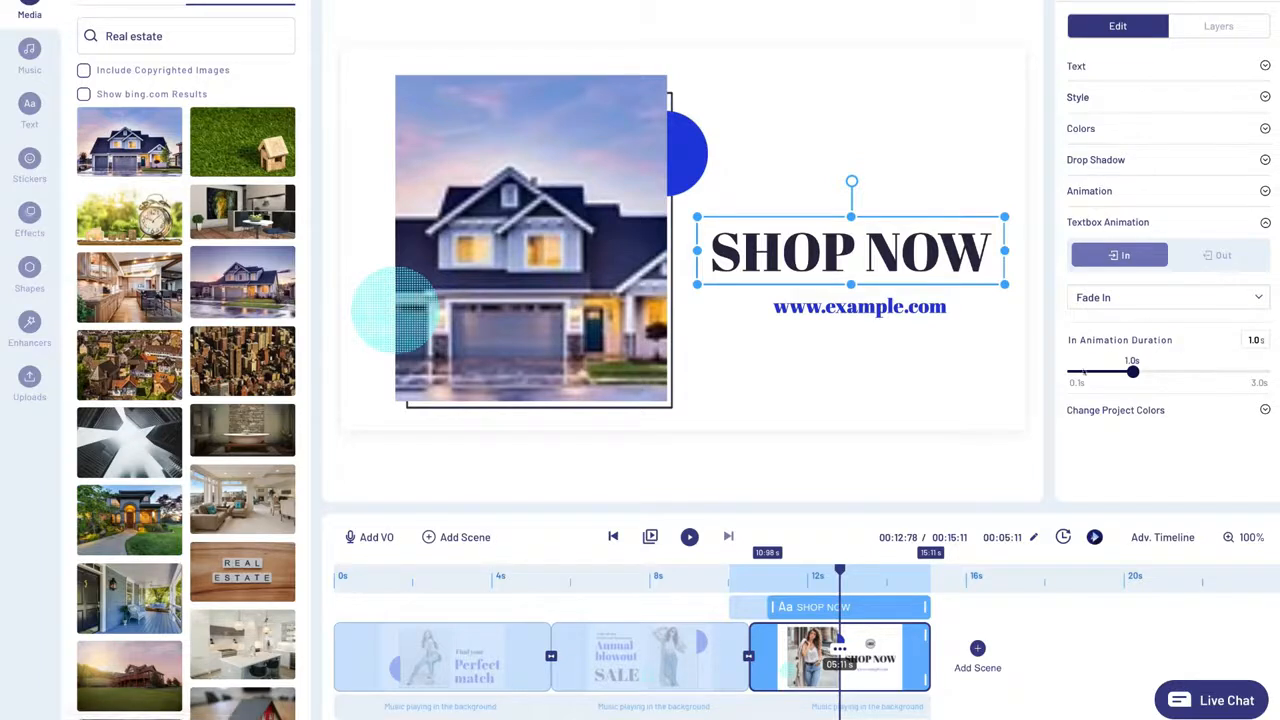
{"action": "left_click", "coordinate": [1138, 413]}
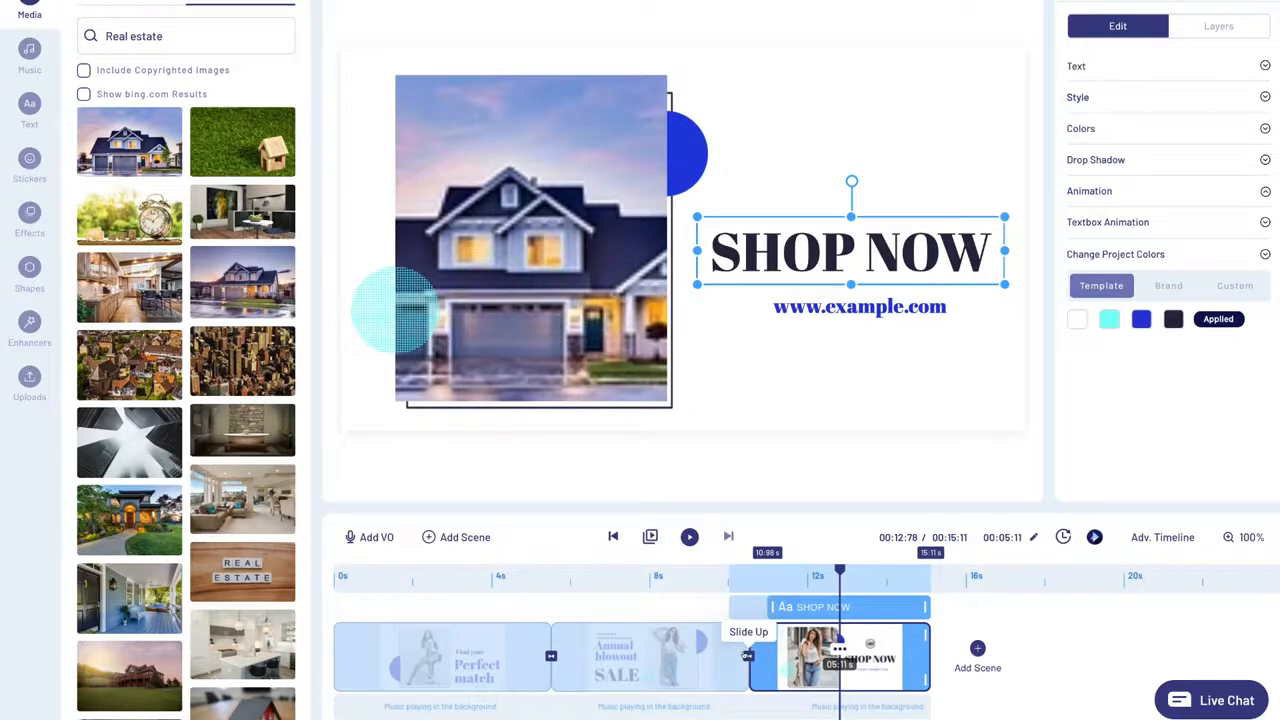
- Browse the scene transitions and set the one between the second and third scenes to Slide Stretch Right
{"action": "left_click", "coordinate": [748, 656]}
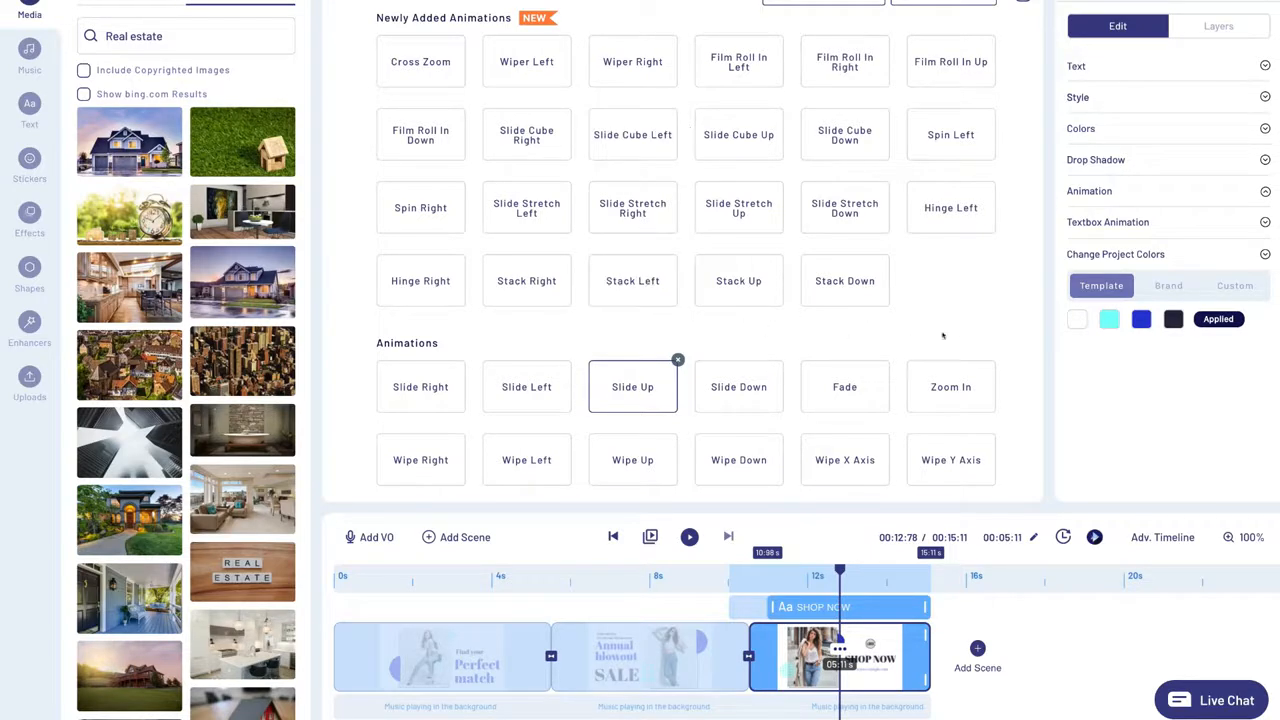
{"action": "scroll", "coordinate": [953, 333], "scroll_direction": "down", "scroll_amount": 3}
{"action": "scroll", "coordinate": [953, 333], "scroll_direction": "up", "scroll_amount": 2}
{"action": "scroll", "coordinate": [953, 333], "scroll_direction": "up", "scroll_amount": 2}
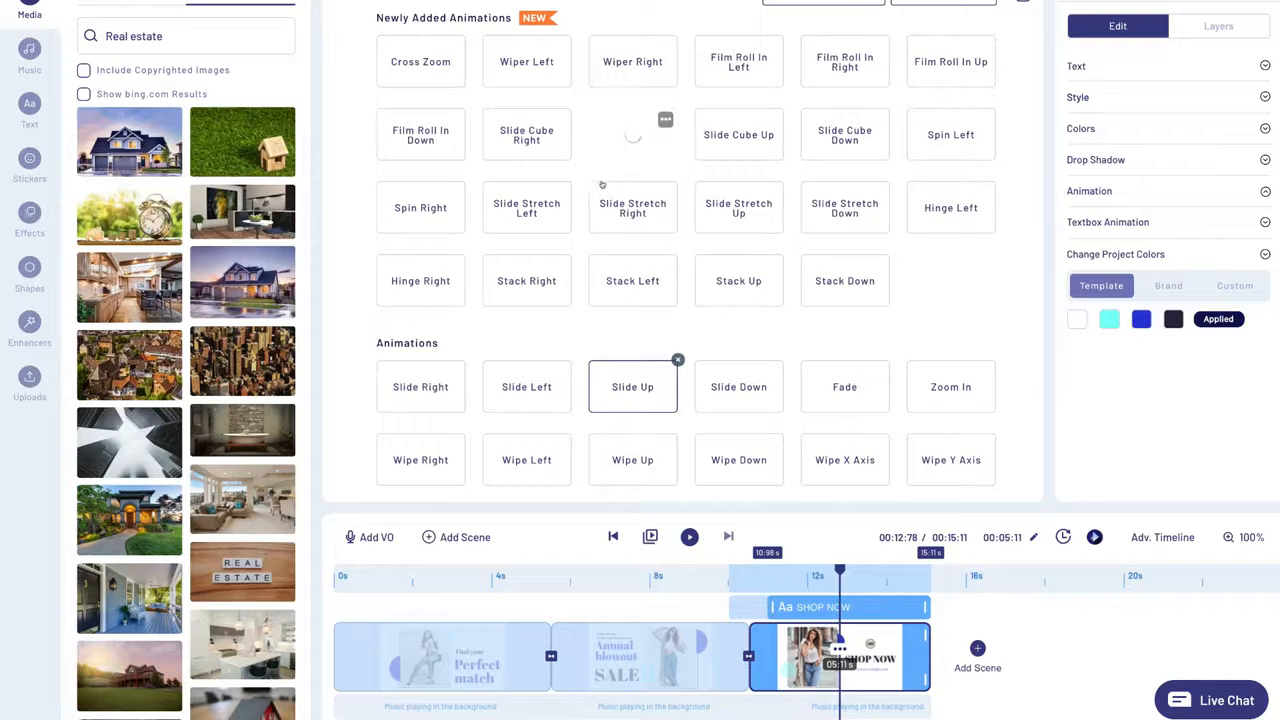
{"action": "left_click", "coordinate": [640, 215]}
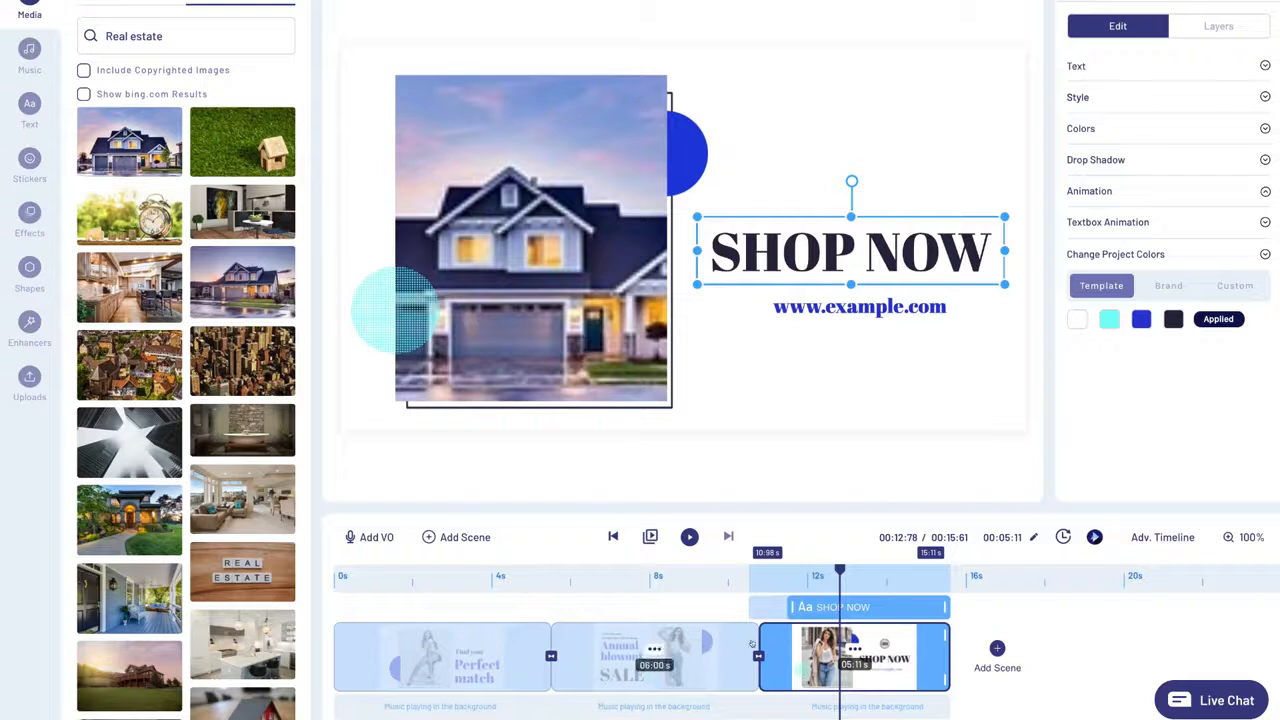
- Set the transition between the first and second scenes to Spin Right and preview all scenes
{"action": "left_click", "coordinate": [549, 655]}
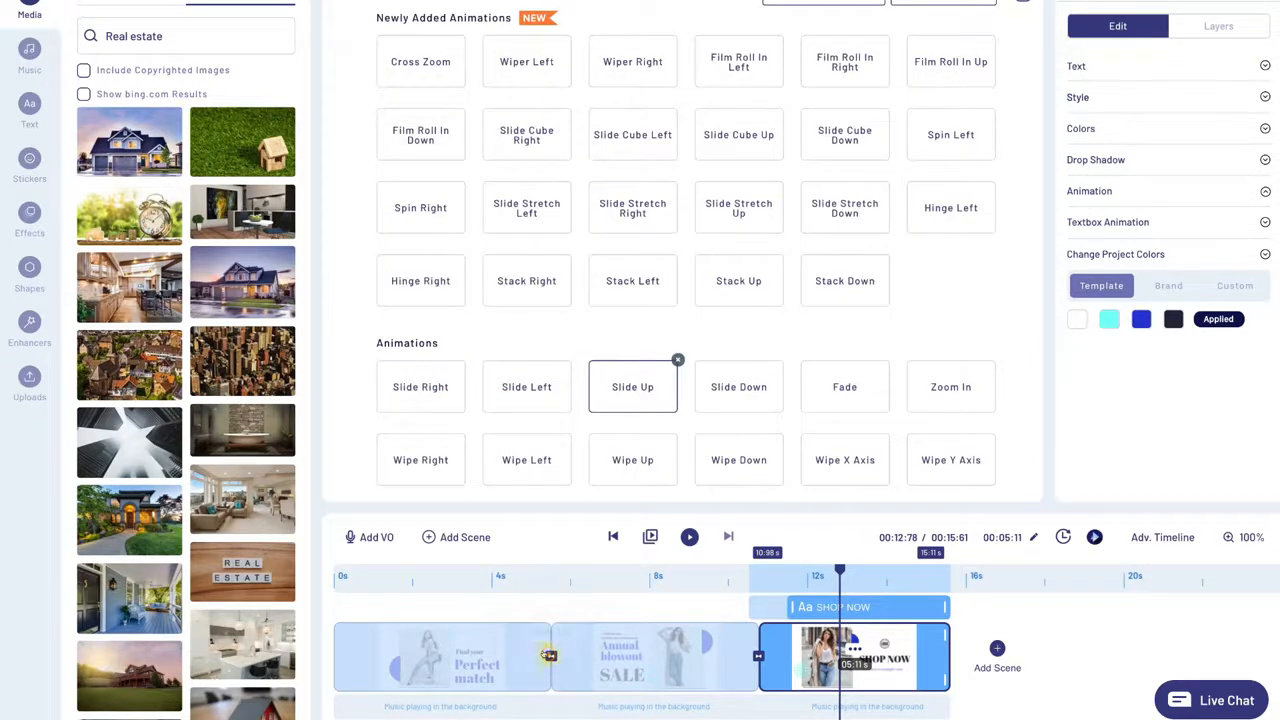
{"action": "left_click", "coordinate": [447, 212]}
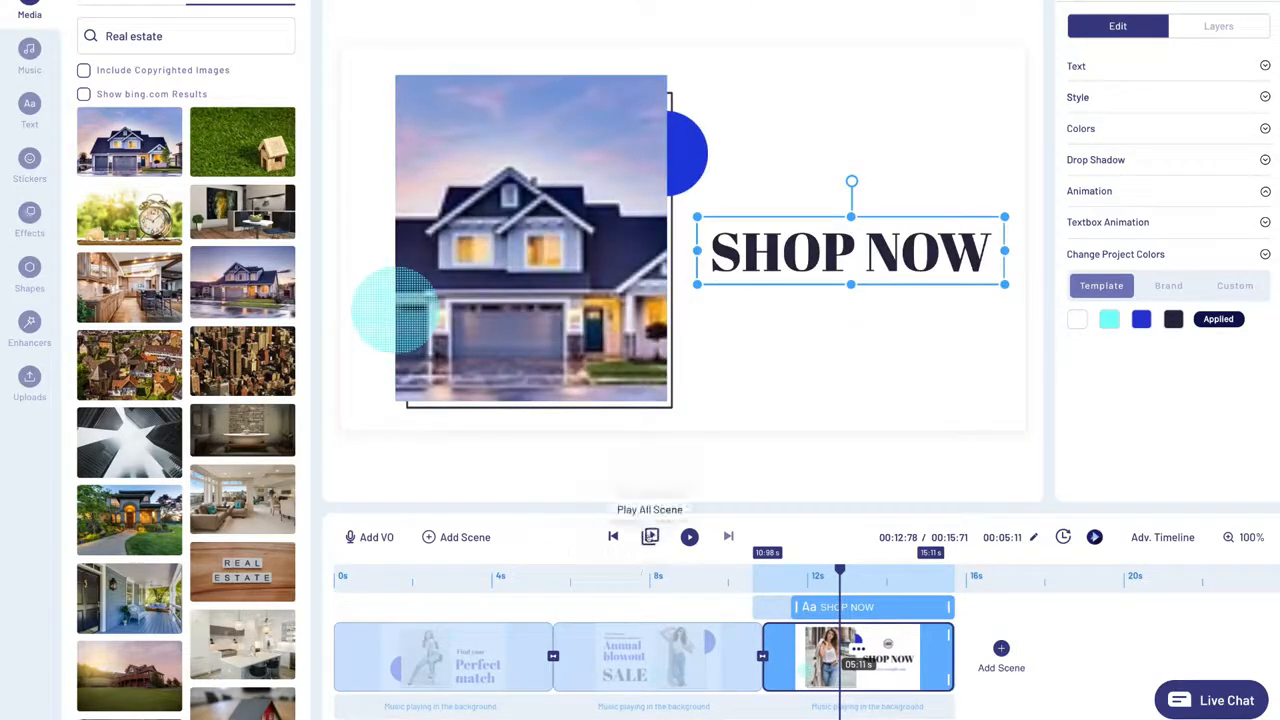
{"action": "left_click", "coordinate": [650, 536]}
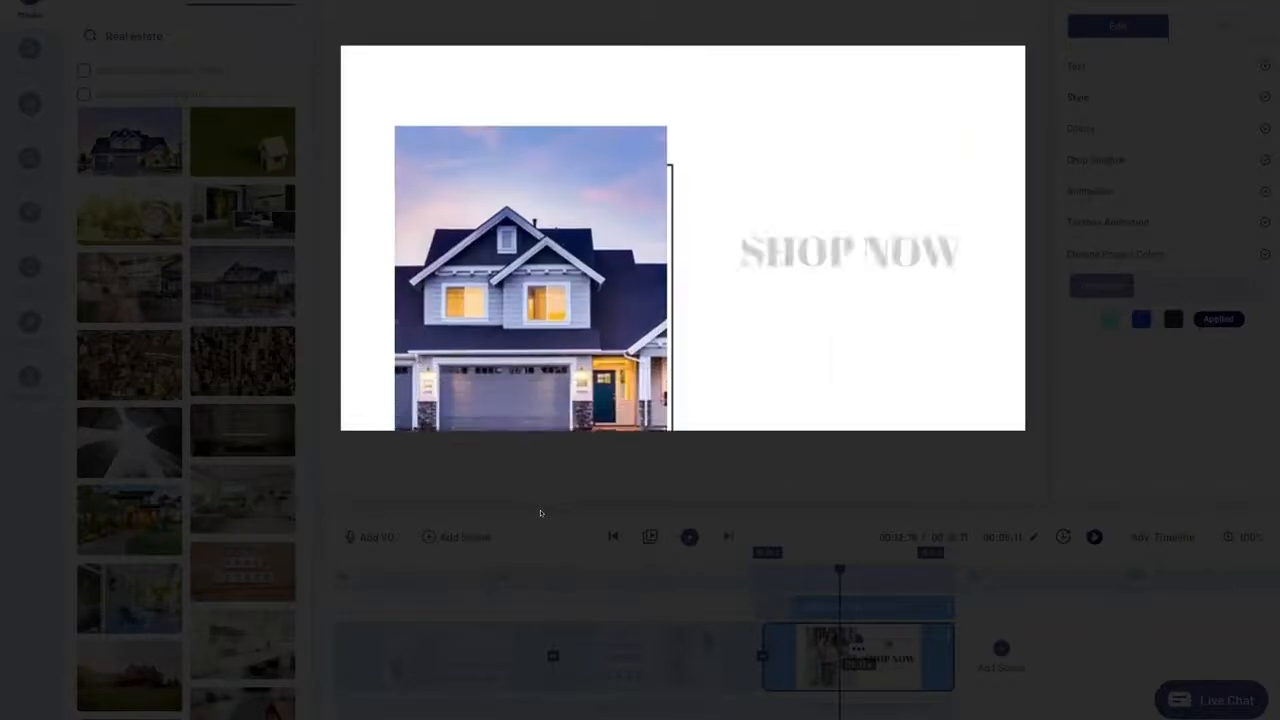
{"action": "left_click", "coordinate": [540, 513]}
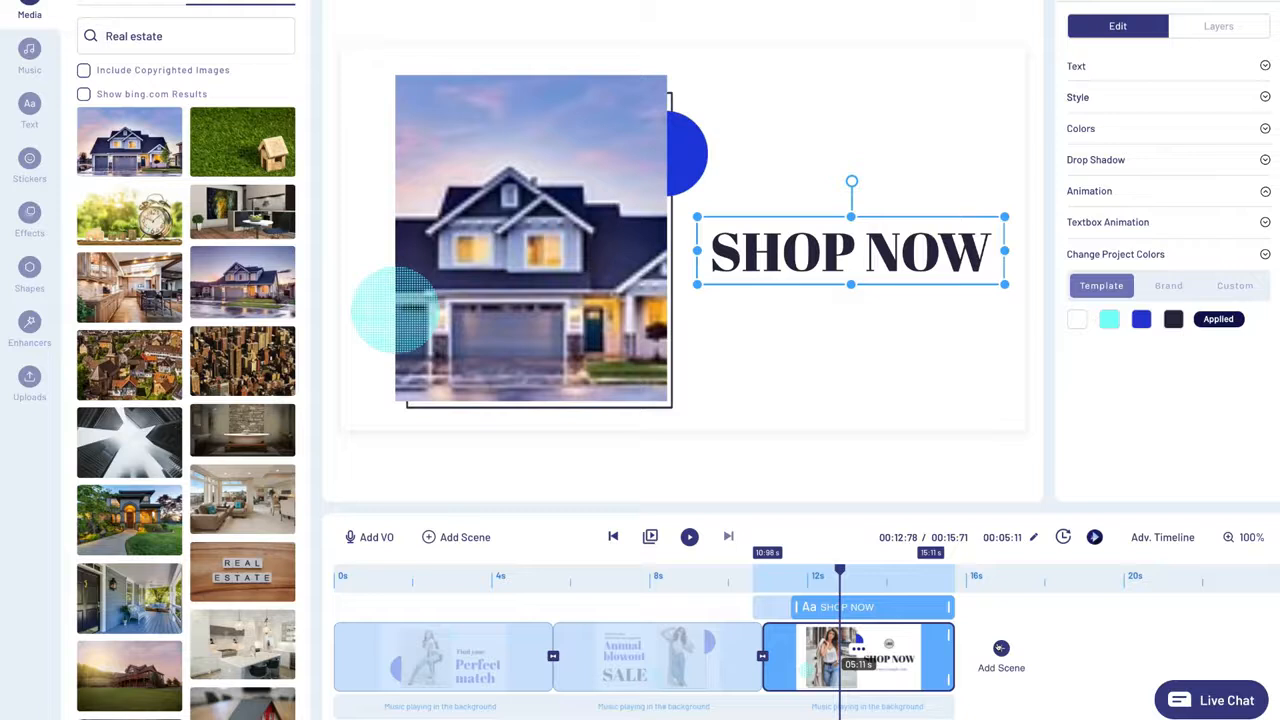
- View the options for adding a scene, and duplicate the third scene with the "SHOP NOW" text
{"action": "left_click", "coordinate": [1001, 648]}
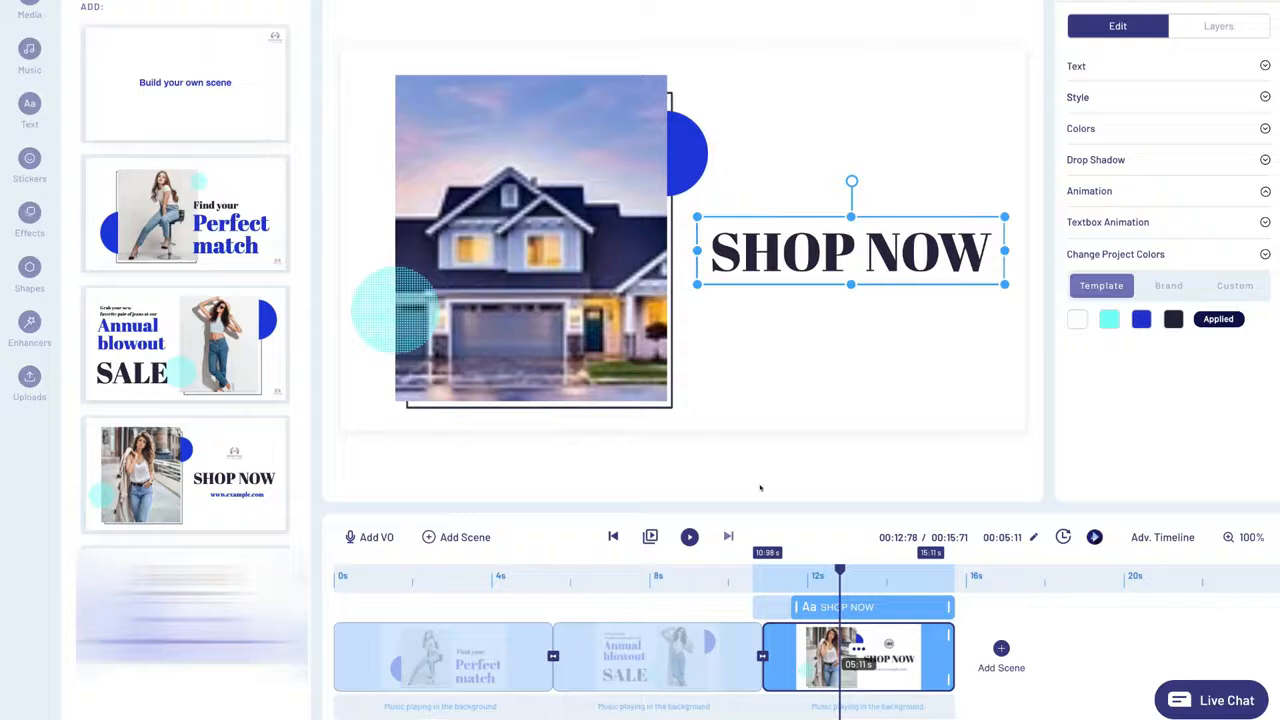
{"action": "left_click", "coordinate": [857, 648]}
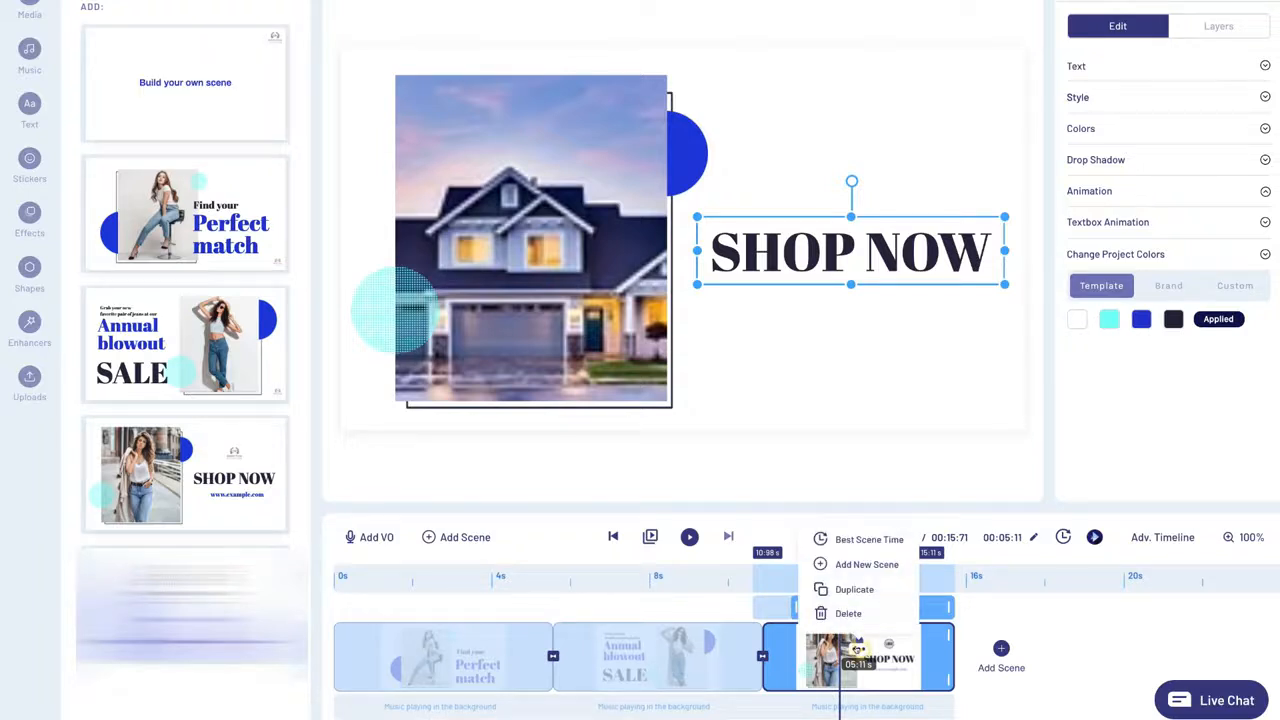
{"action": "left_click", "coordinate": [850, 589]}
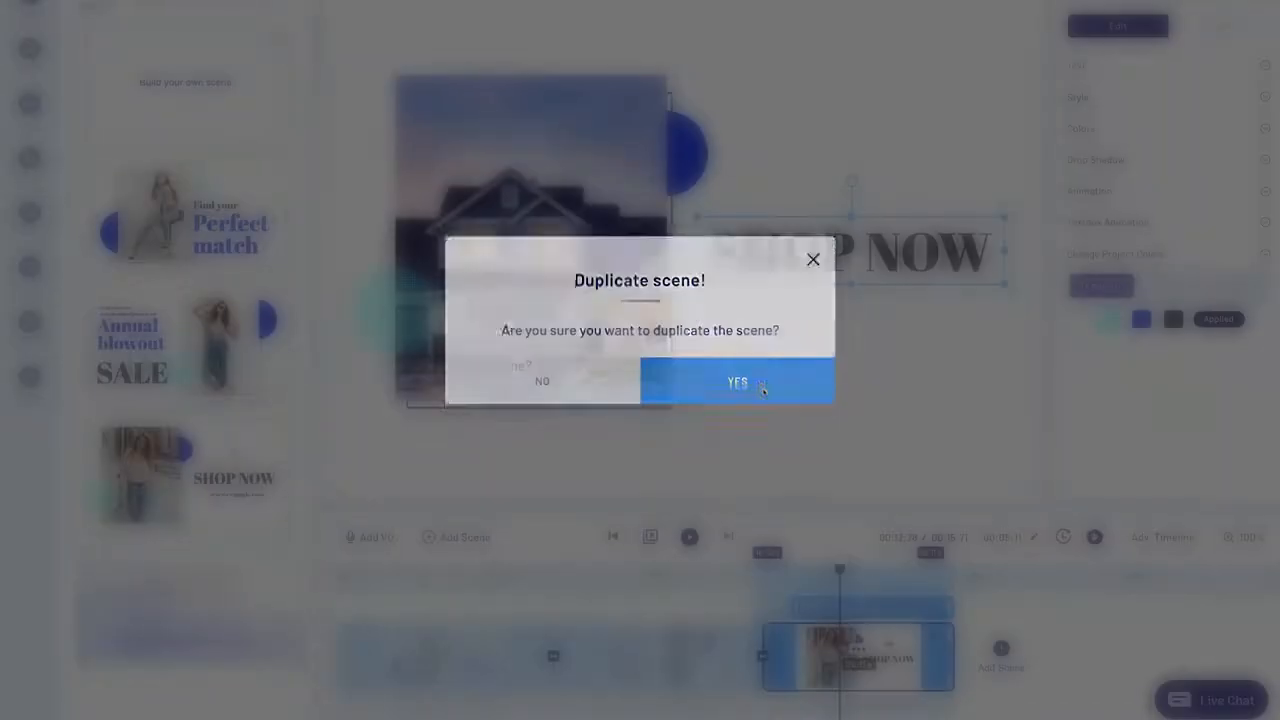
{"action": "left_click", "coordinate": [765, 406]}
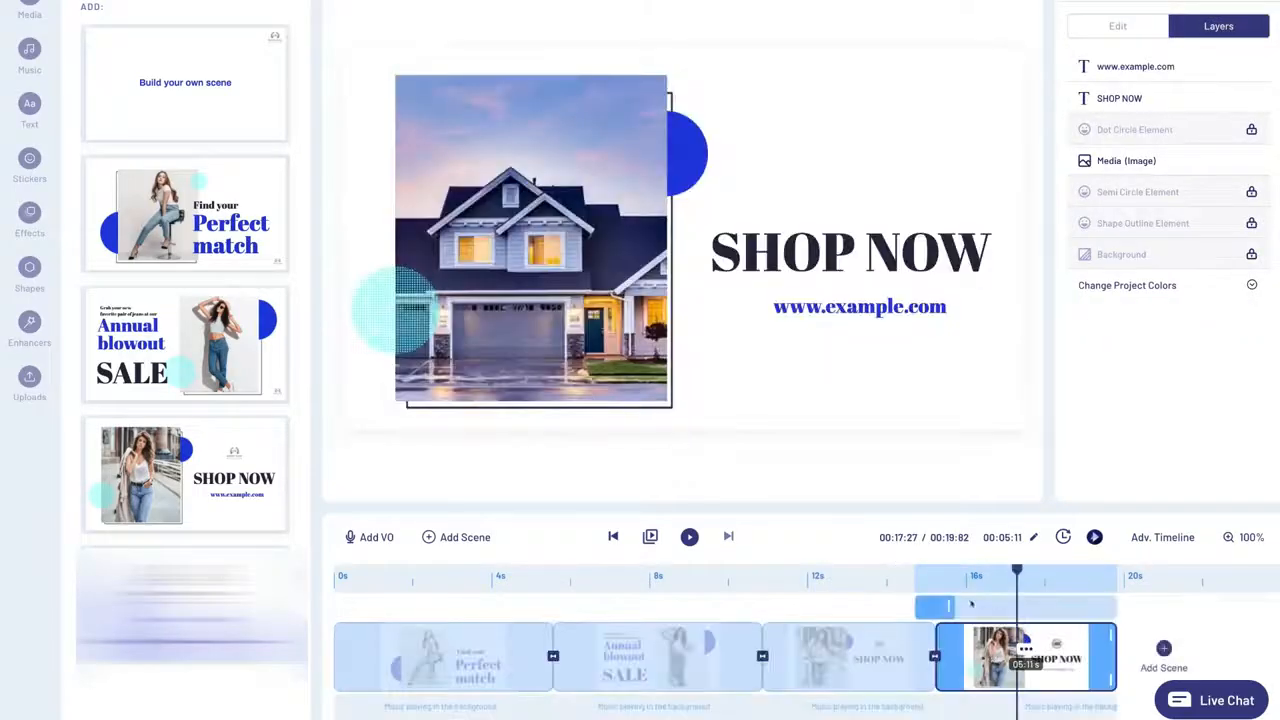
{"action": "mouse_move", "coordinate": [869, 652]}
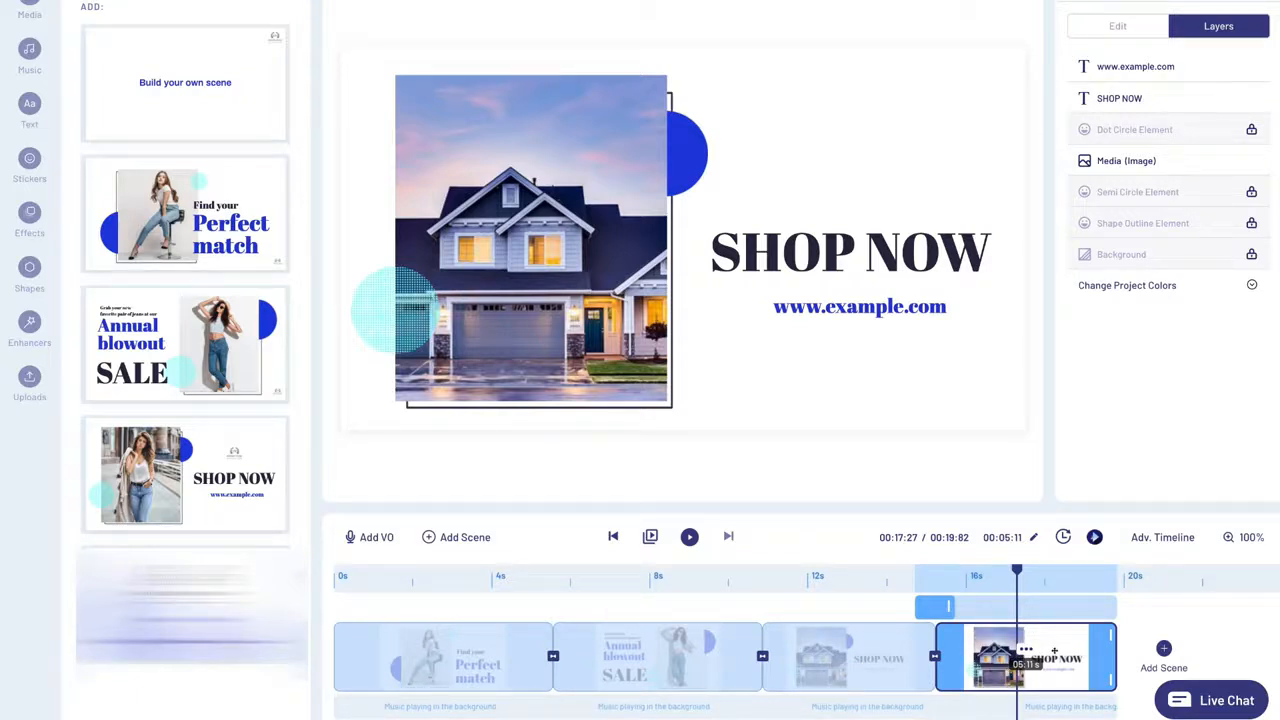
- Add the green "GET STARTED" sticker from the CTA category to the duplicated scene
{"action": "left_click", "coordinate": [44, 168]}
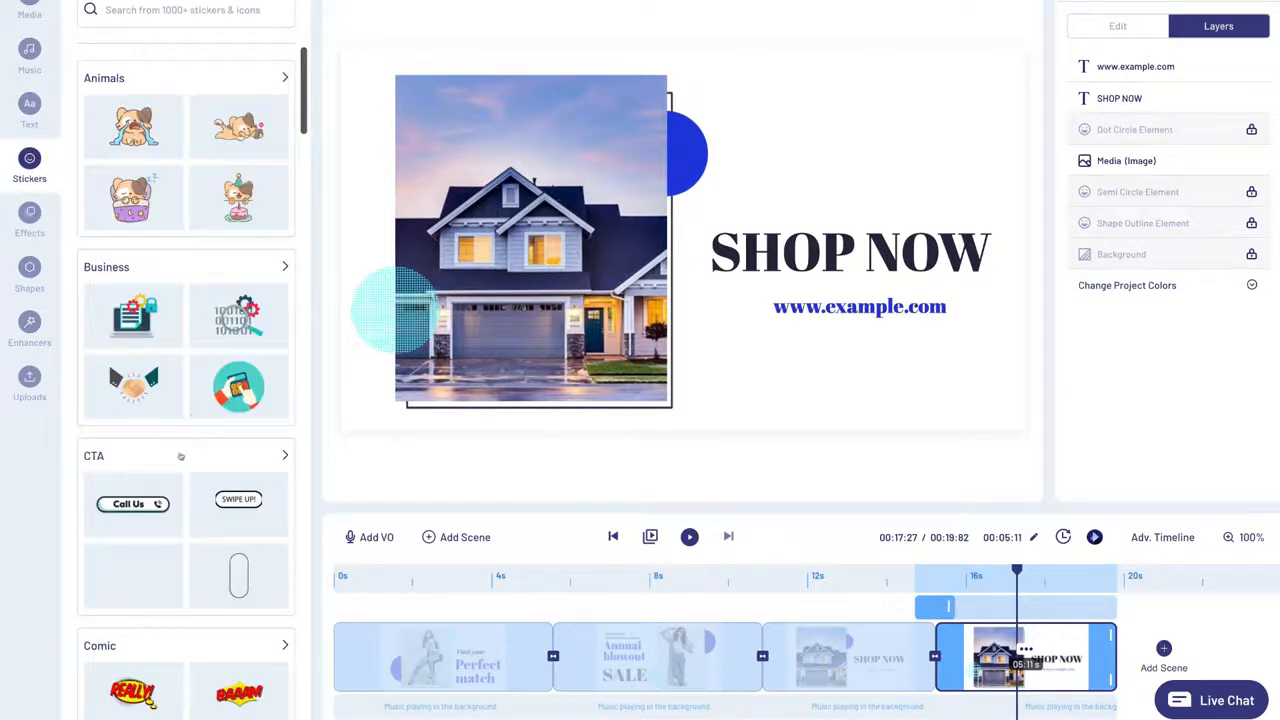
{"action": "left_click", "coordinate": [182, 457]}
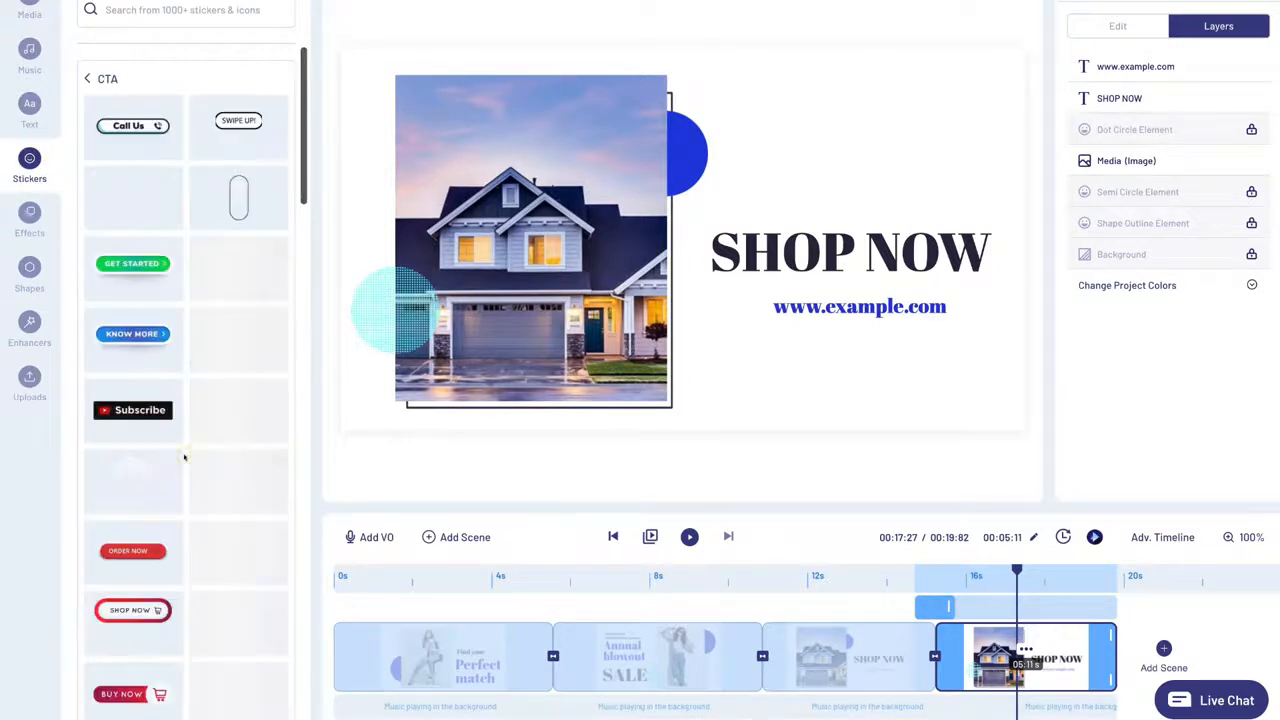
{"action": "left_click", "coordinate": [126, 272]}
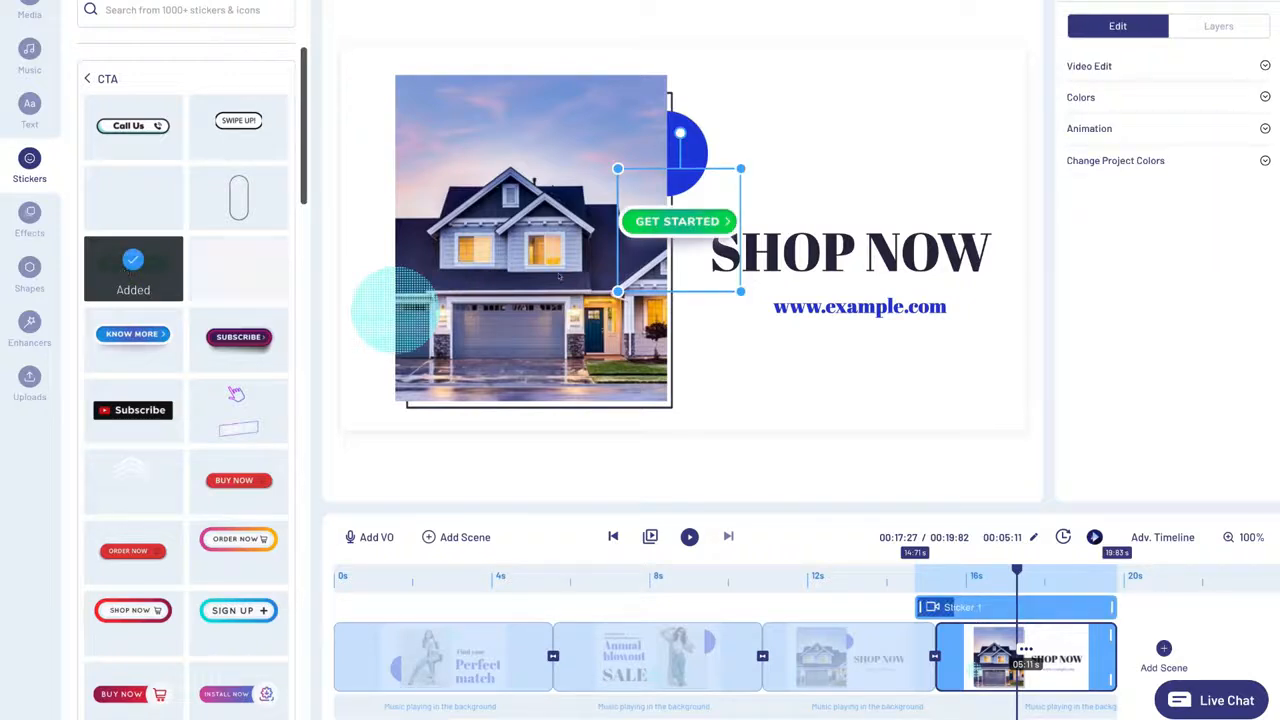
- Enlarge the "GET STARTED" sticker, place it centred just above the "SHOP NOW" text, and preview the scene
{"action": "left_click_drag", "start_coordinate": [668, 222], "coordinate": [841, 190]}
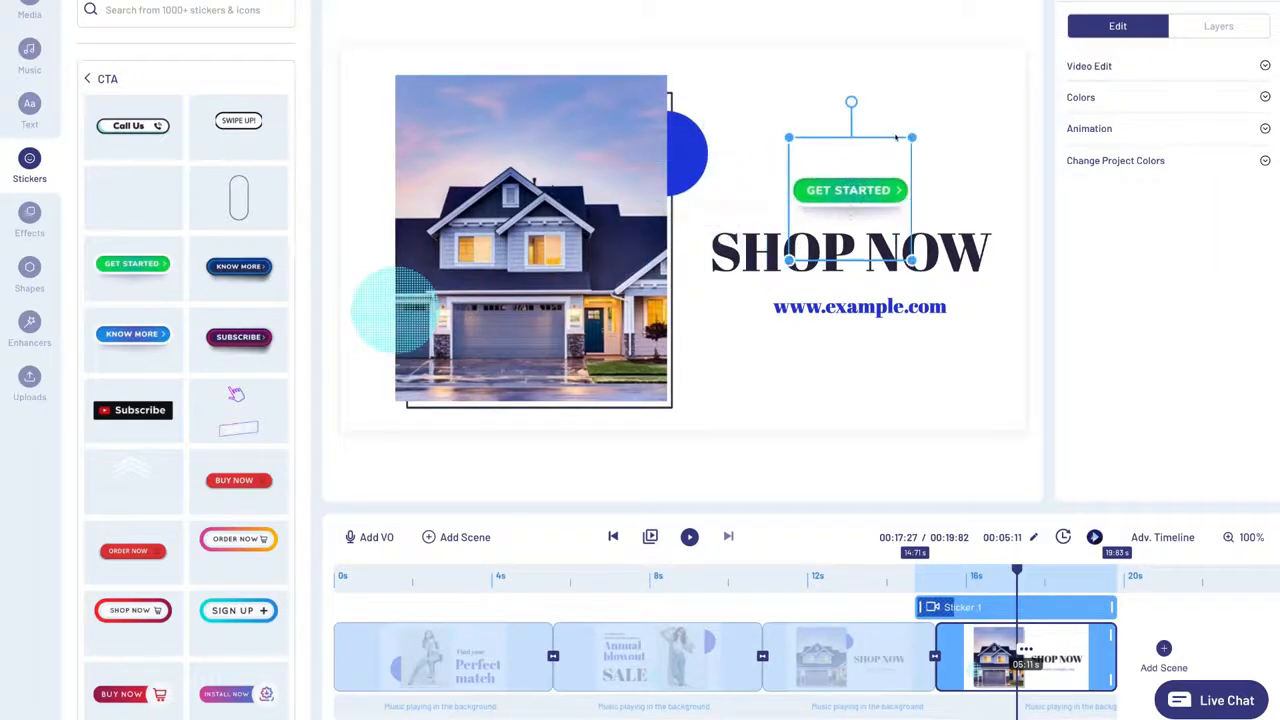
{"action": "left_click_drag", "start_coordinate": [908, 134], "coordinate": [978, 108]}
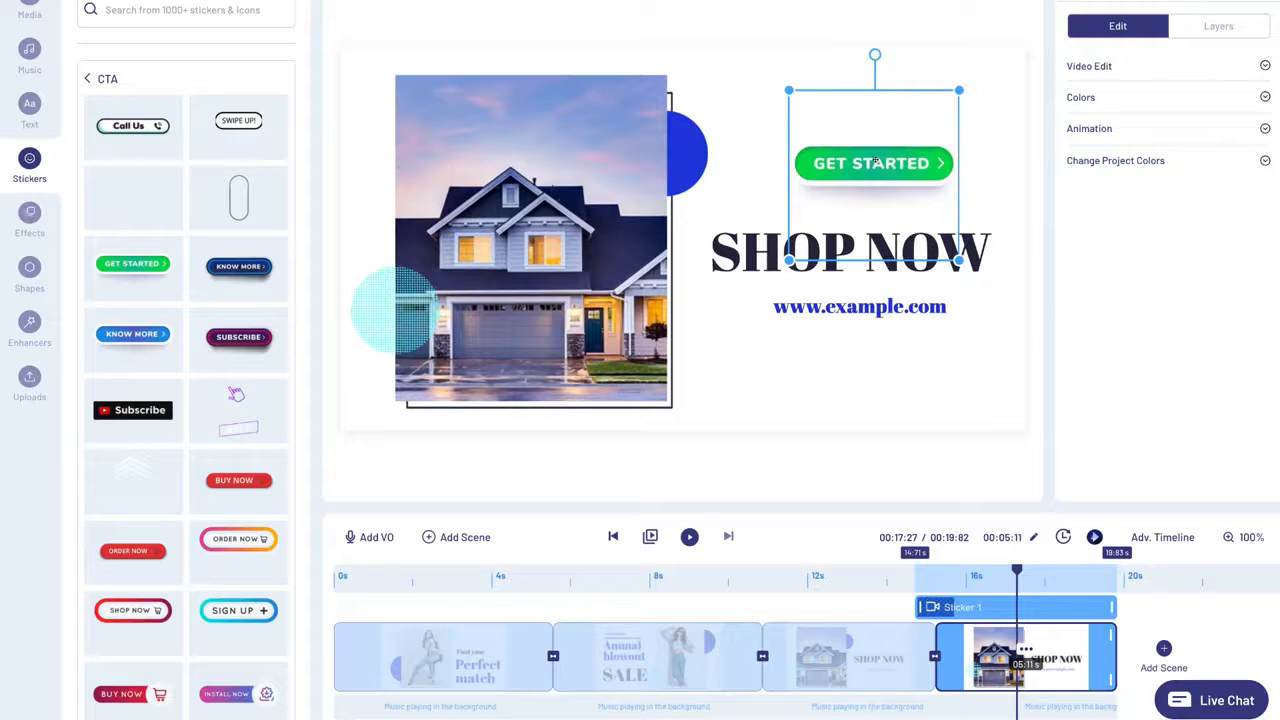
{"action": "left_click_drag", "start_coordinate": [875, 163], "coordinate": [861, 178]}
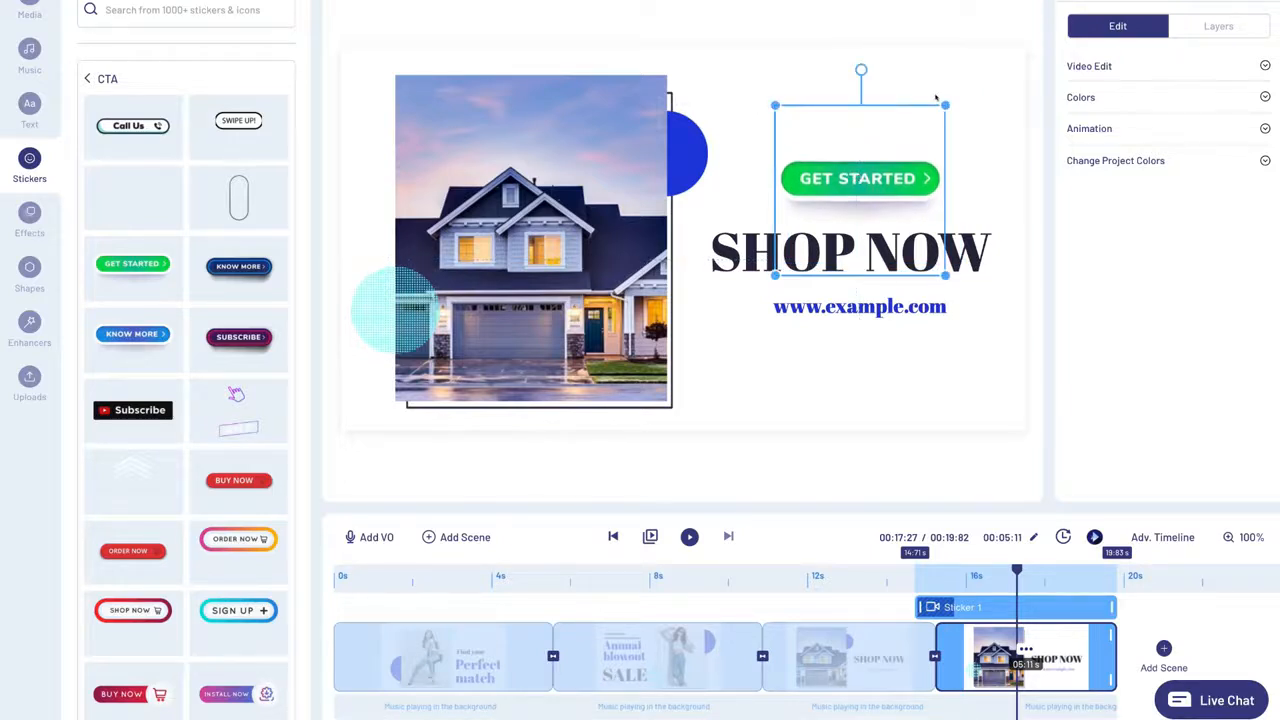
{"action": "mouse_move", "coordinate": [944, 105]}
{"action": "left_mouse_down"}
{"action": "mouse_move", "coordinate": [937, 128]}
{"action": "mouse_move", "coordinate": [950, 120]}
{"action": "mouse_move", "coordinate": [935, 115]}
{"action": "left_mouse_up"}
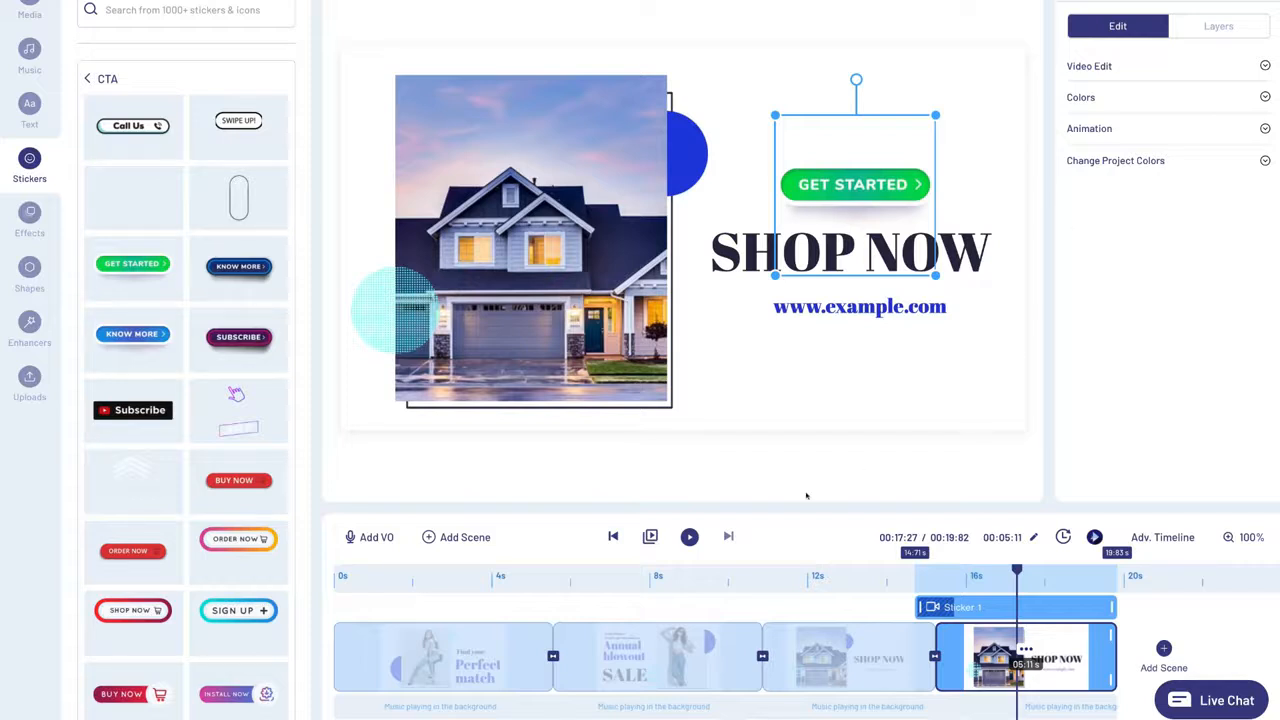
{"action": "left_click", "coordinate": [689, 537]}
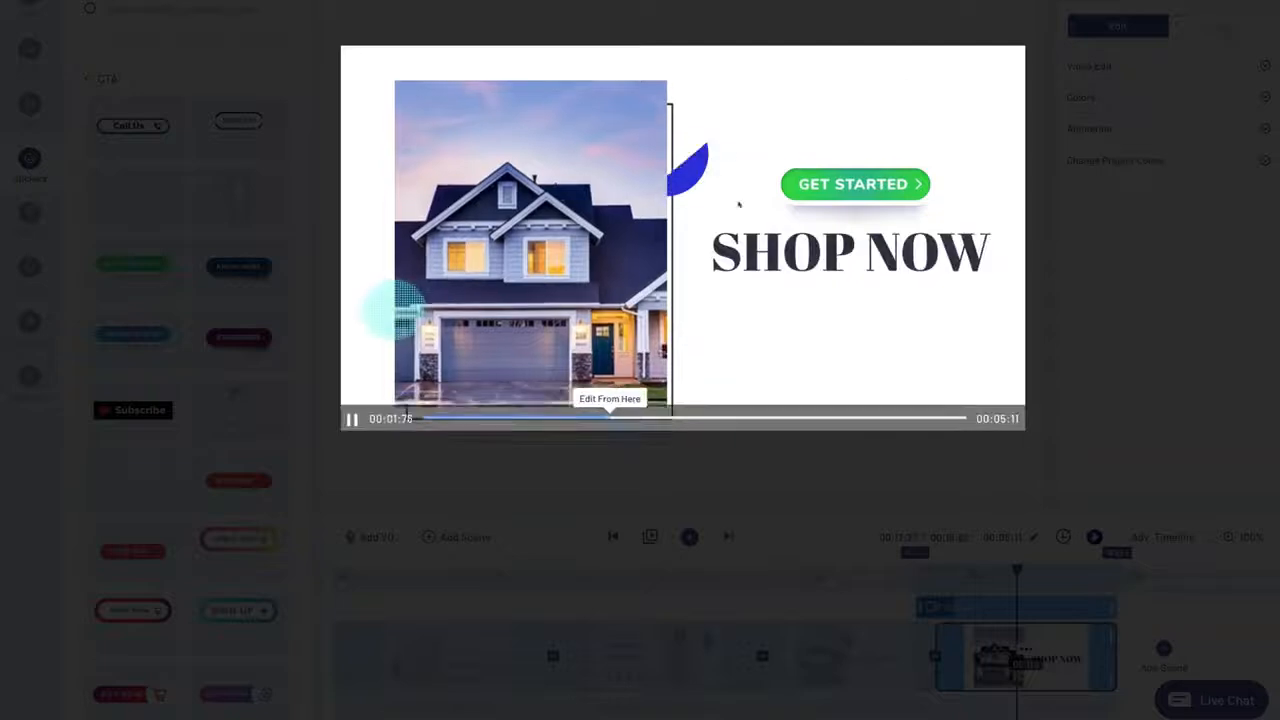
{"action": "left_click", "coordinate": [1110, 287]}
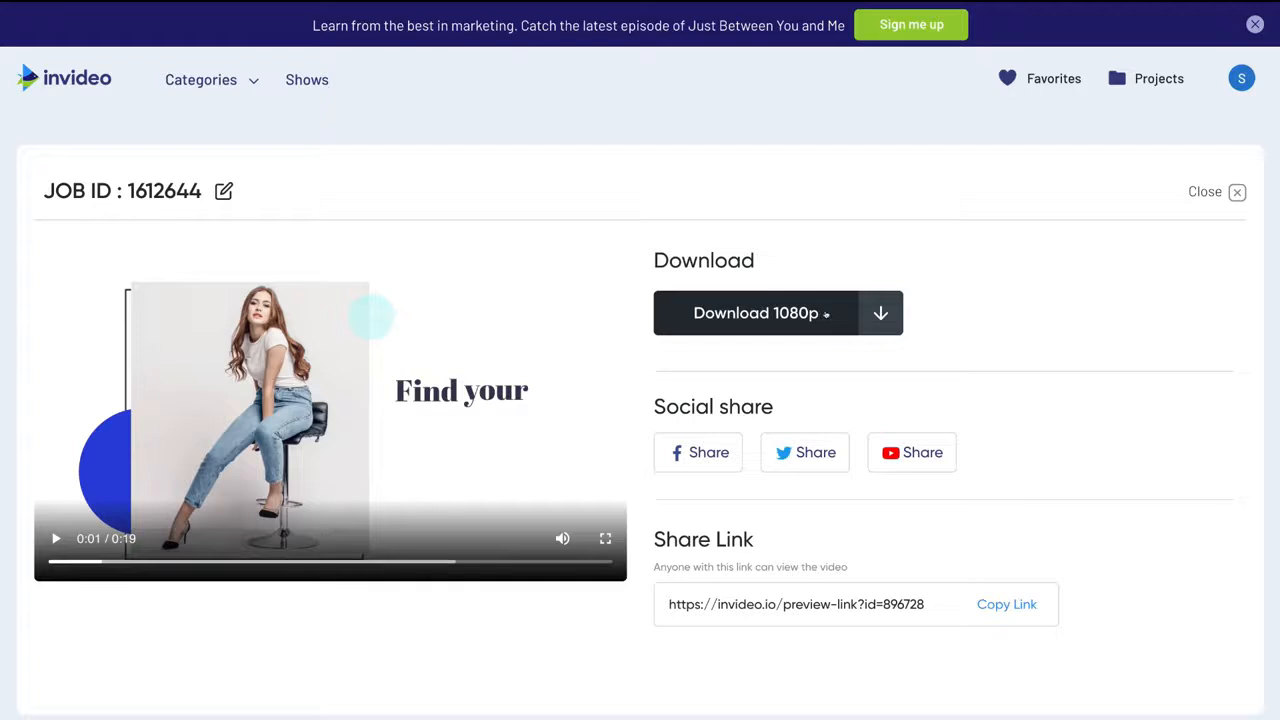
- Download the exported video in 1080p and exit its full-screen playback
{"action": "left_click", "coordinate": [827, 314]}
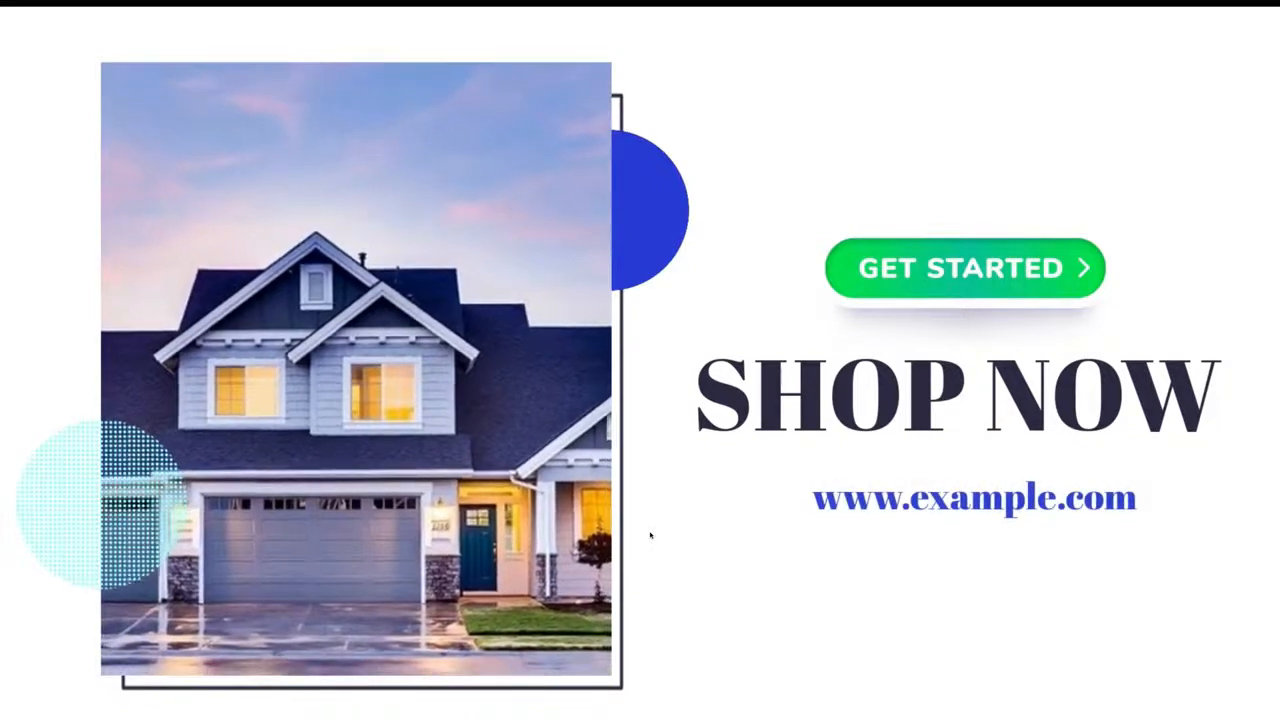
{"action": "key", "text": "Escape"}
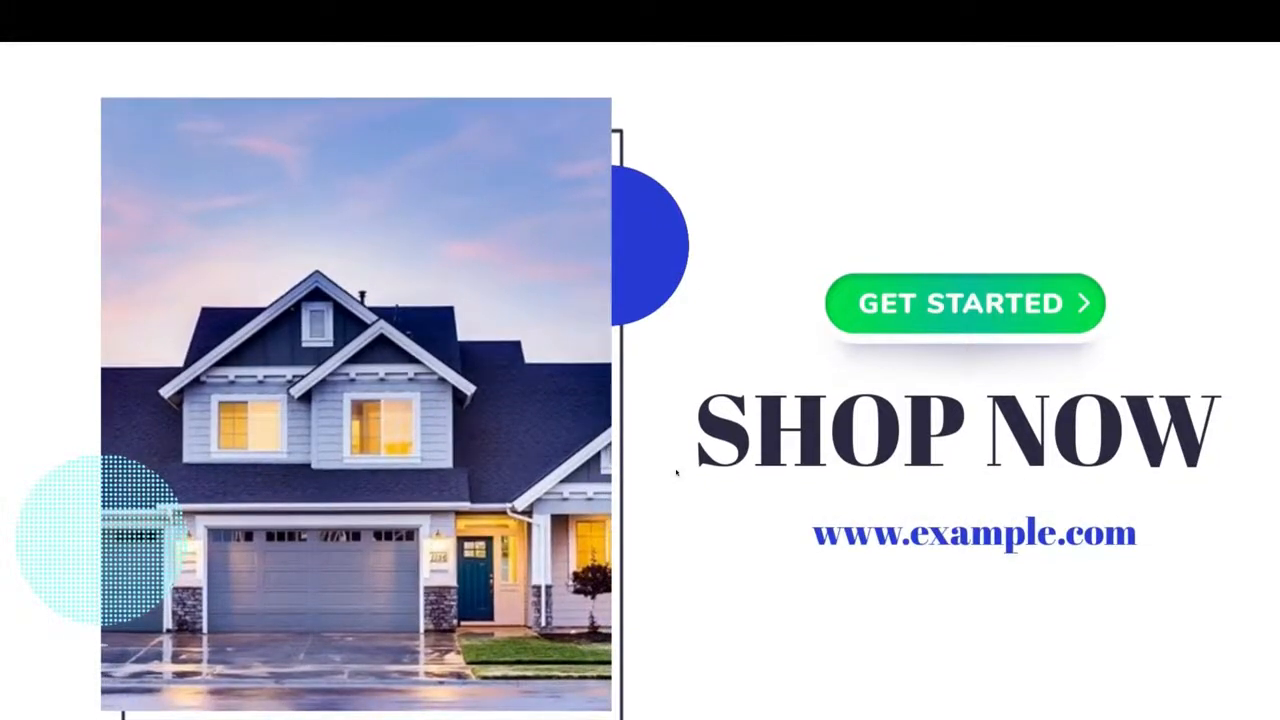